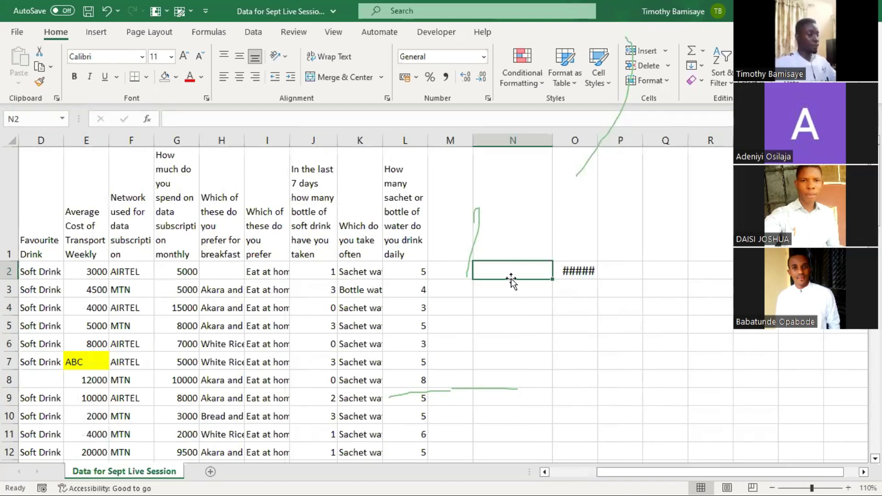
Label cell N2 beside the transport sum as "Total Transport Per week".
{"action": "type", "text": "Total Tr"}
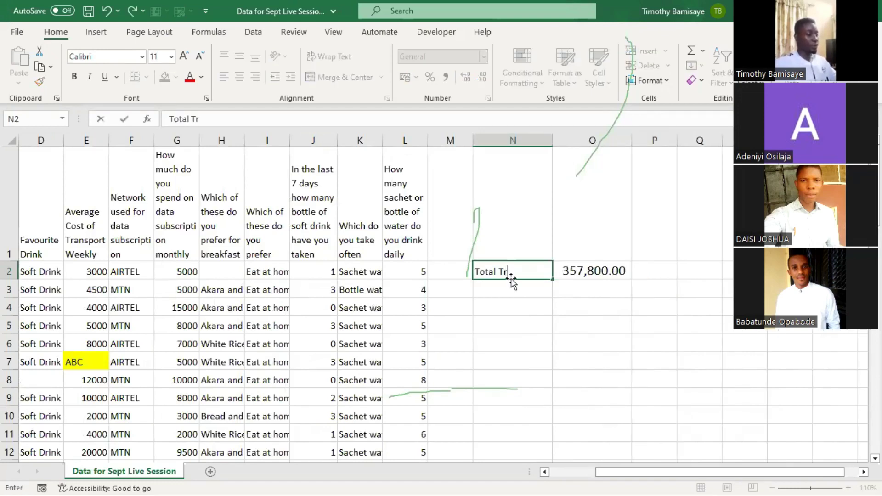
{"action": "type", "text": "ansport"}
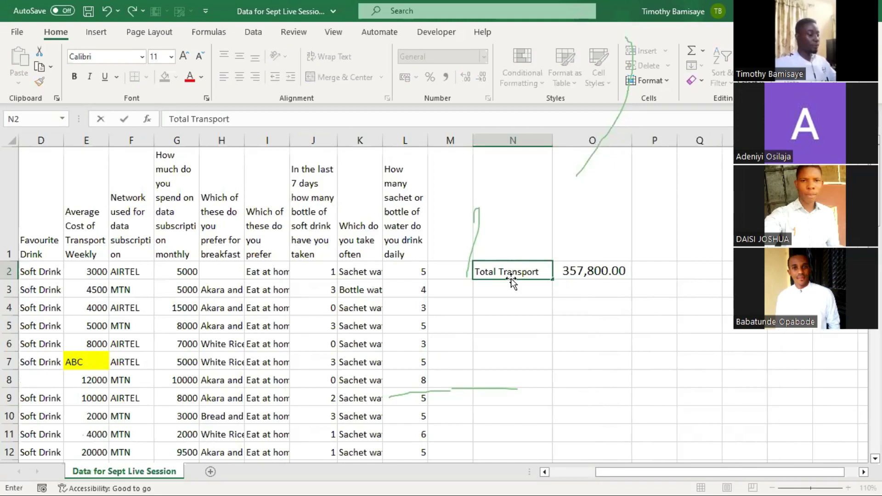
{"action": "type", "text": " Per we"}
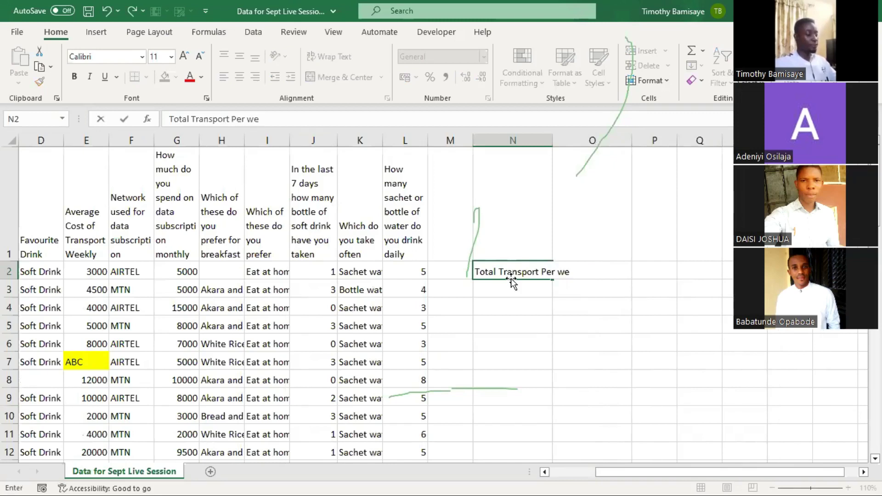
{"action": "type", "text": "e"}
{"action": "key", "text": "Return"}
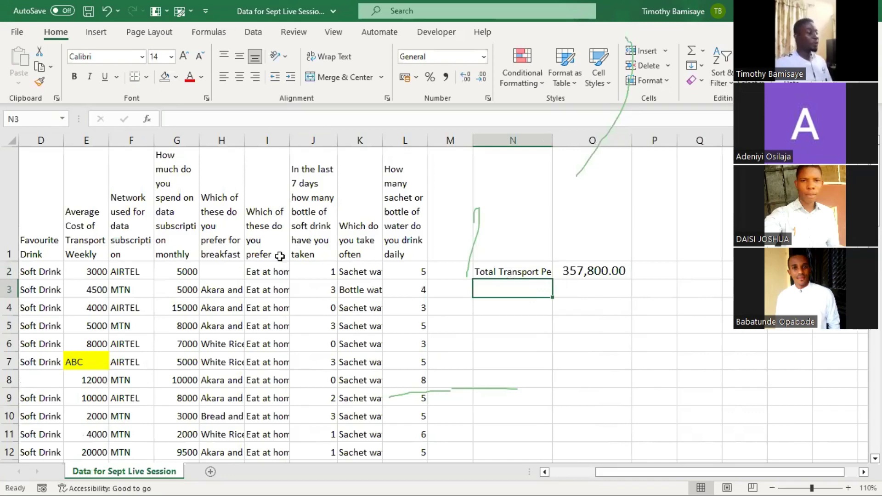
Delete the ABC entry in cell E7 of the transport cost column and remove the cell's yellow fill.
{"action": "scroll", "coordinate": [235, 359], "scroll_direction": "left", "scroll_amount": 3}
{"action": "left_click", "coordinate": [236, 359]}
{"action": "key", "text": "Delete"}
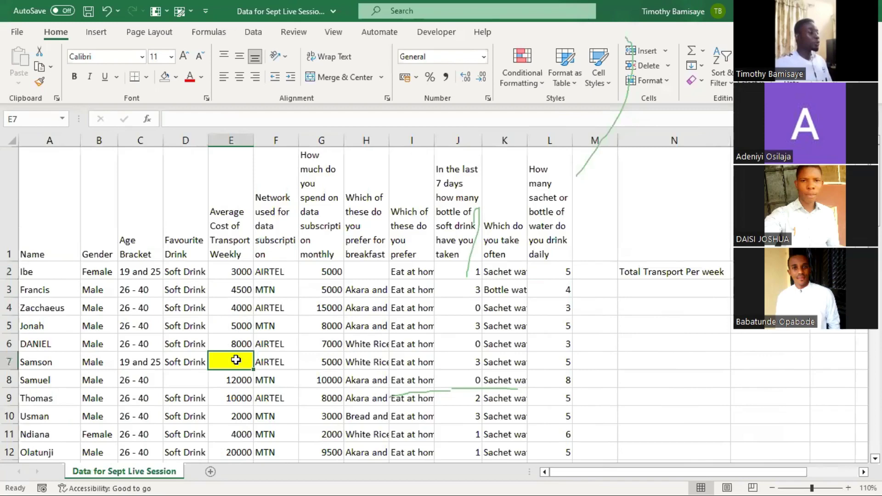
{"action": "left_click", "coordinate": [164, 80]}
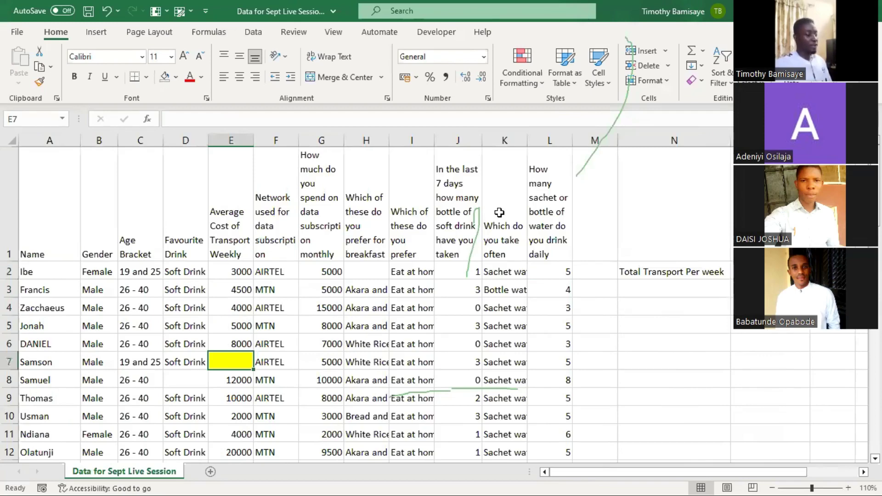
Check the total transport cost and examine the formula behind it in cell O2.
{"action": "scroll", "coordinate": [500, 212], "scroll_direction": "right", "scroll_amount": 3}
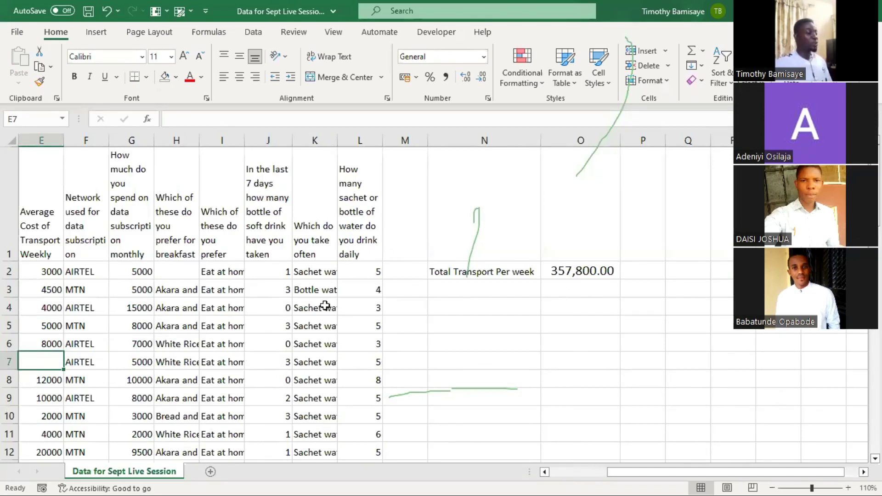
{"action": "scroll", "coordinate": [326, 306], "scroll_direction": "left", "scroll_amount": 3}
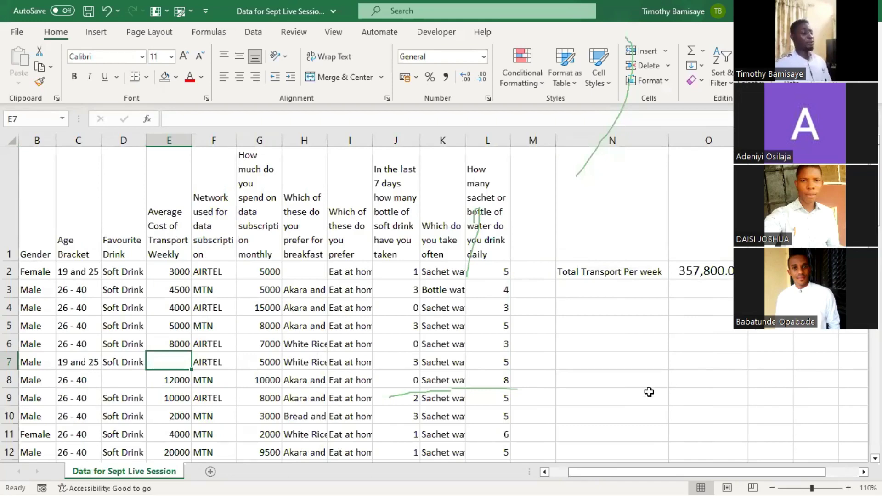
{"action": "key", "text": "Right"}
{"action": "key", "text": "Right"}
{"action": "key", "text": "Right"}
{"action": "key", "text": "Right"}
{"action": "key", "text": "Right"}
{"action": "key", "text": "Right"}
{"action": "key", "text": "Right"}
{"action": "key", "text": "Right"}
{"action": "key", "text": "Right"}
{"action": "key", "text": "Right"}
{"action": "key", "text": "Up"}
{"action": "key", "text": "Up"}
{"action": "key", "text": "Up"}
{"action": "key", "text": "Up"}
{"action": "key", "text": "Up"}
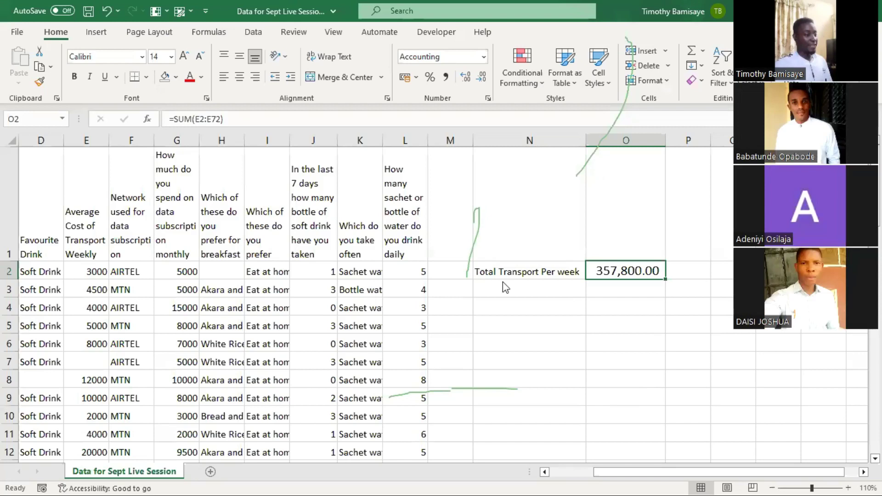
Enter the label "No of Participant" in cell N3, below the total transport label.
{"action": "left_click", "coordinate": [549, 285]}
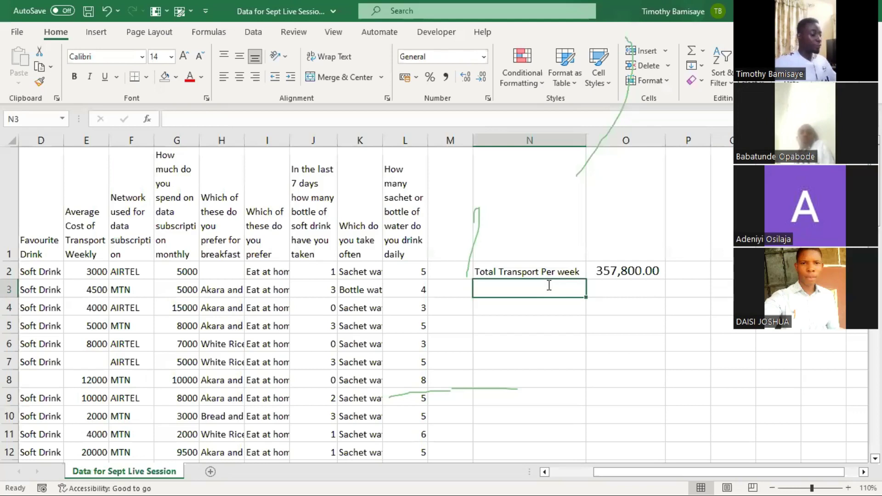
{"action": "type", "text": "No "}
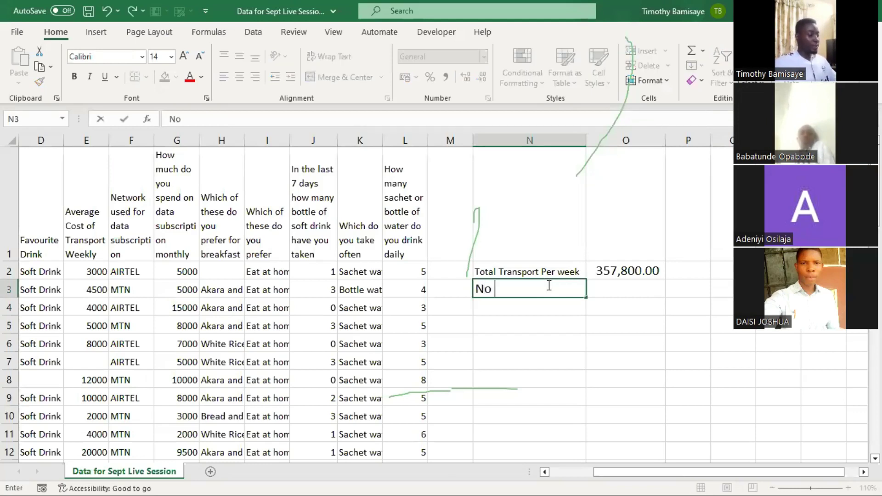
{"action": "type", "text": "of P"}
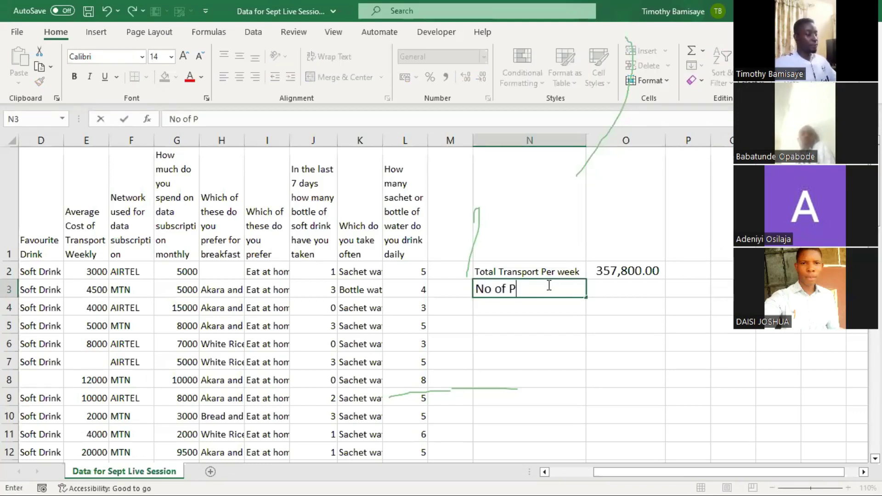
{"action": "type", "text": "articipam"}
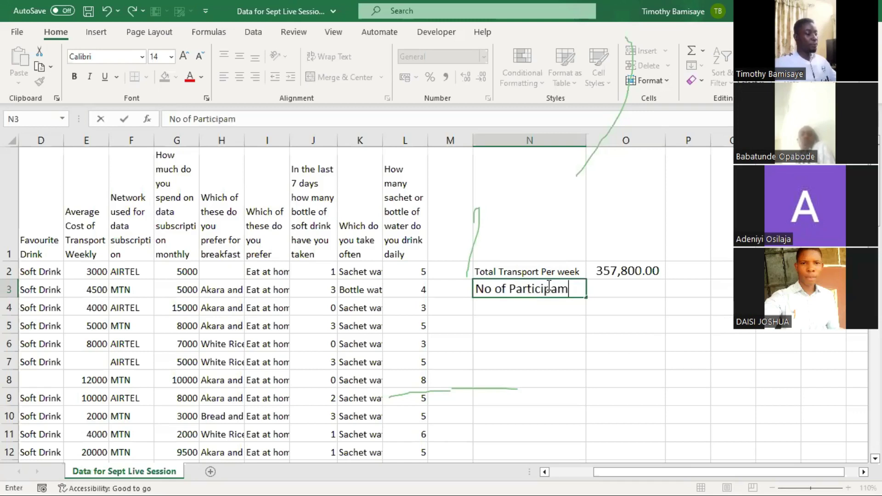
{"action": "key", "text": "BackSpace"}
{"action": "type", "text": "nt"}
{"action": "key", "text": "Tab"}
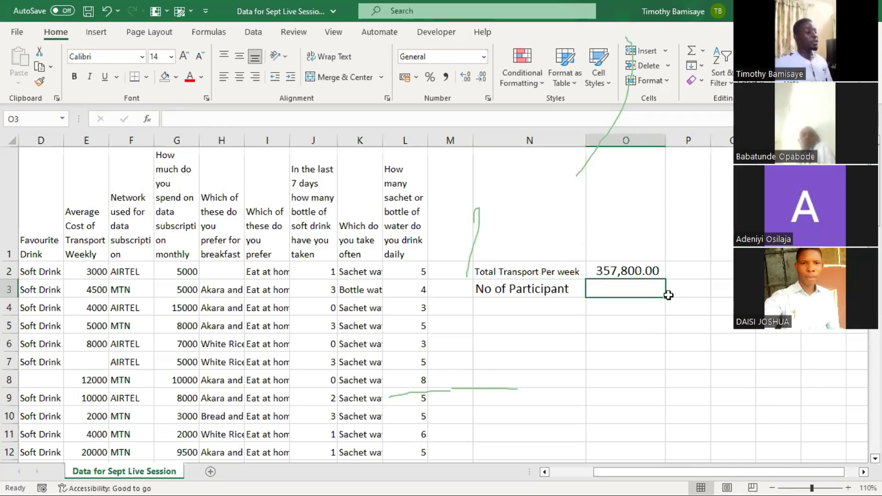
Count the participants in cell O3 with a COUNTA formula over the names in A2:A72.
{"action": "type", "text": "="}
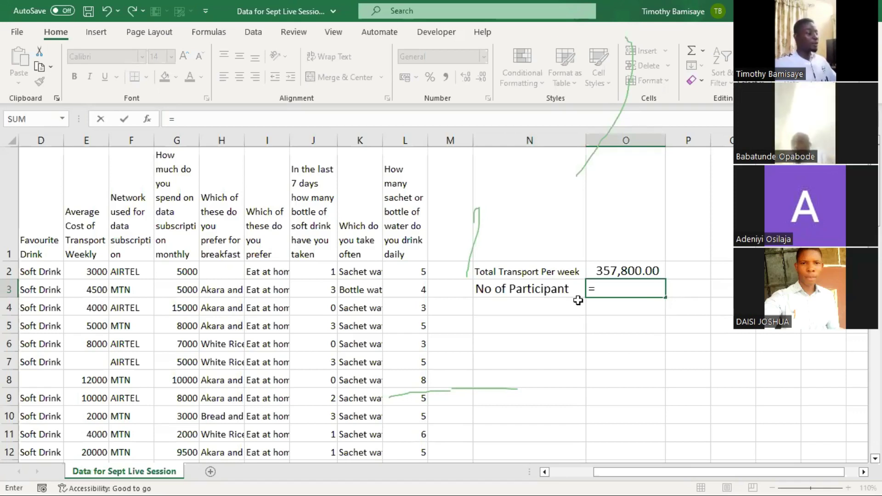
{"action": "type", "text": "COUNTA("}
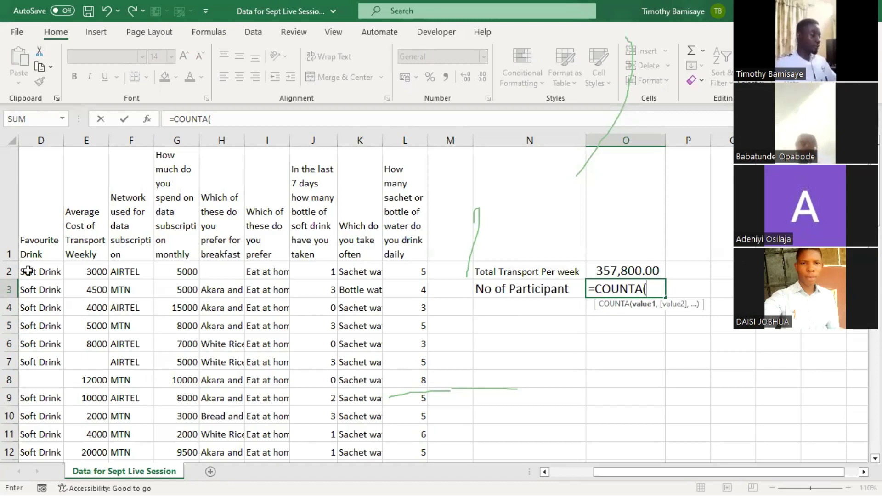
{"action": "scroll", "coordinate": [28, 271], "scroll_direction": "left", "scroll_amount": 3}
{"action": "left_click", "coordinate": [28, 271]}
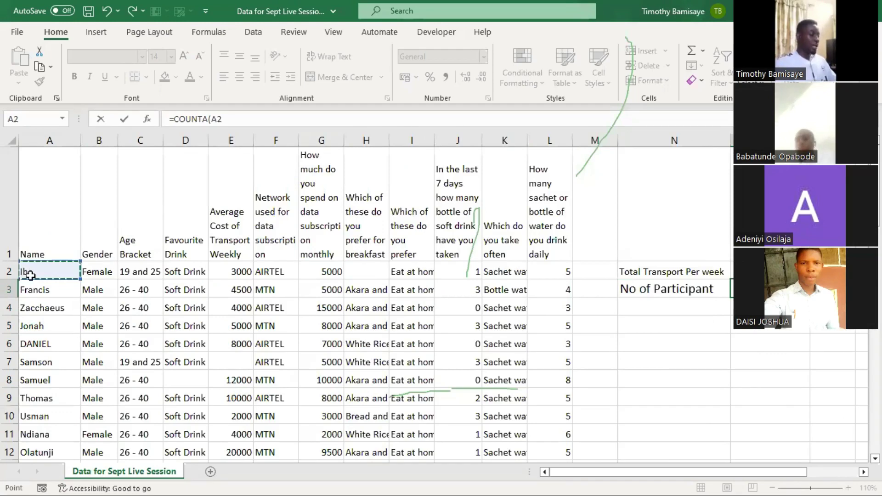
{"action": "key", "text": "ctrl+shift+Down"}
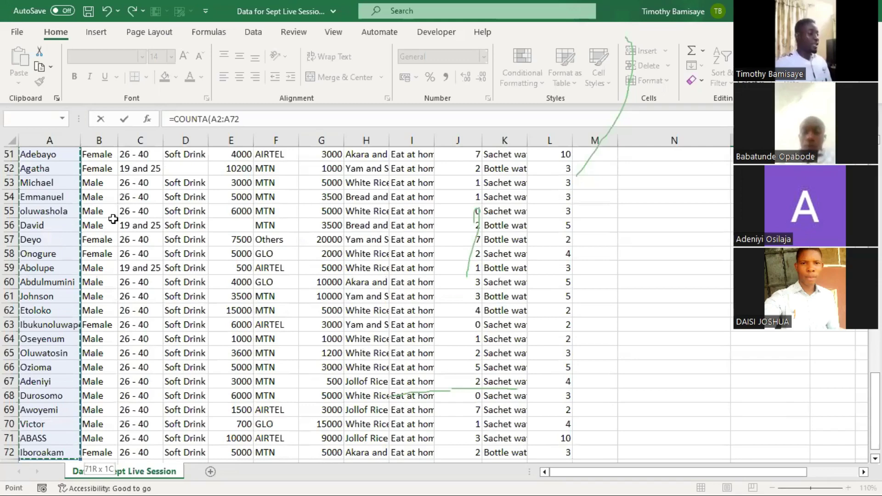
{"action": "scroll", "coordinate": [113, 219], "scroll_direction": "up", "scroll_amount": 17}
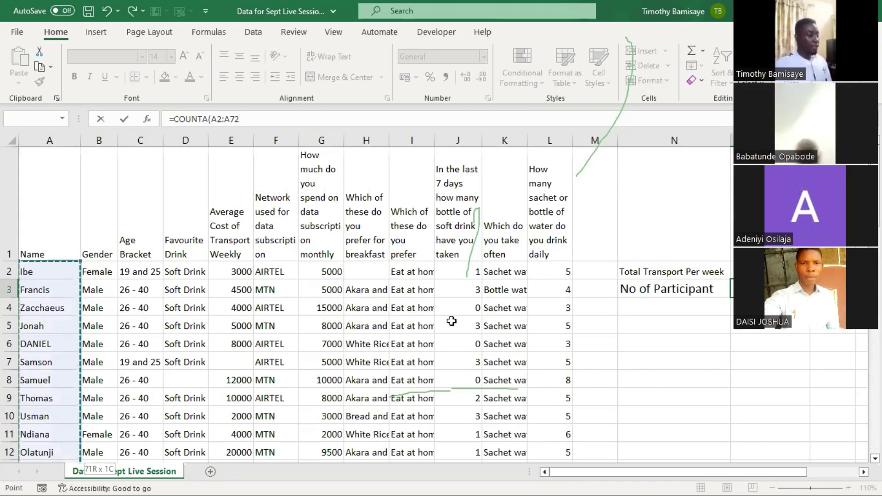
{"action": "scroll", "coordinate": [451, 321], "scroll_direction": "down", "scroll_amount": 8}
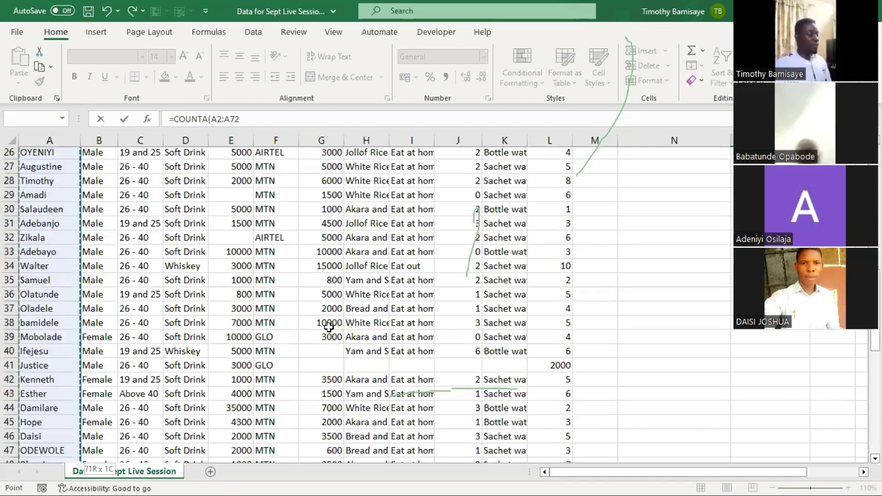
{"action": "scroll", "coordinate": [328, 326], "scroll_direction": "down", "scroll_amount": 1}
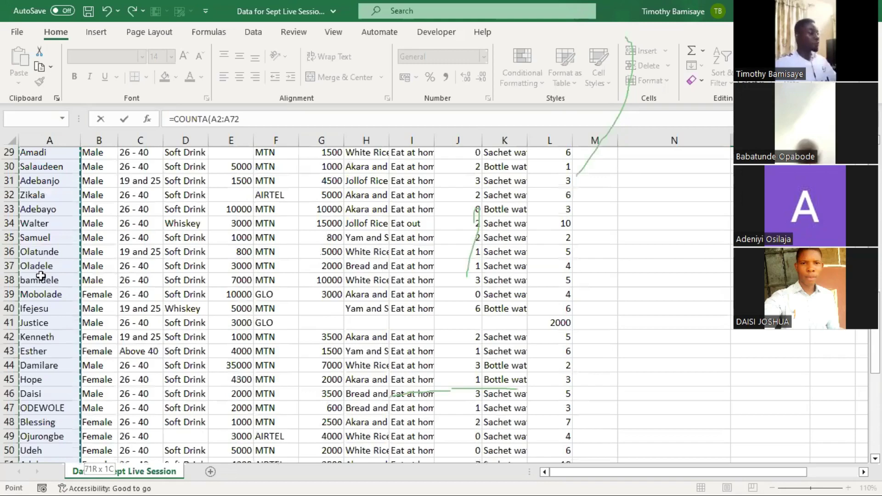
{"action": "scroll", "coordinate": [41, 276], "scroll_direction": "down", "scroll_amount": 7}
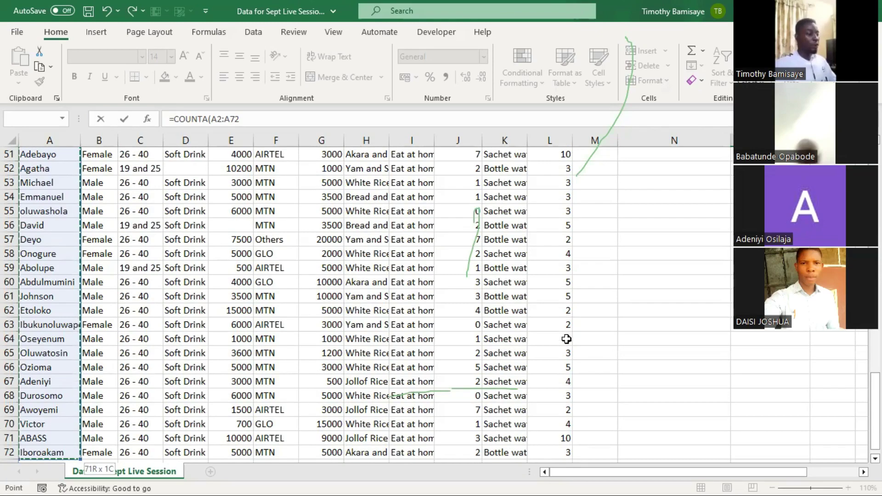
{"action": "key", "text": "ctrl+Return"}
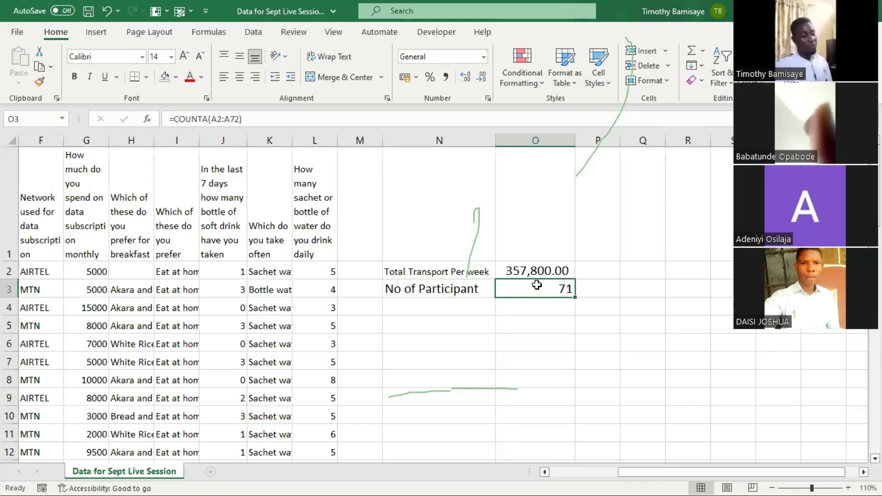
{"action": "key", "text": "Return"}
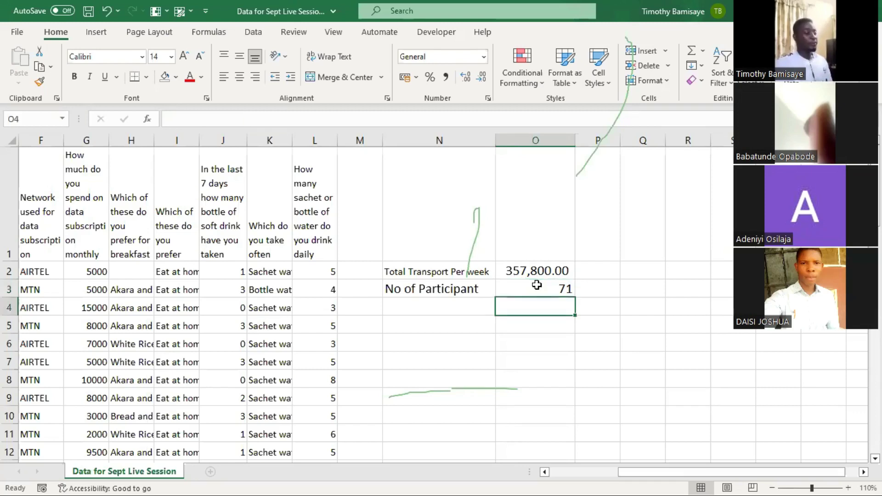
Calculate the average weekly transport cost in cell N4 with an AVERAGE formula over E2:E72.
{"action": "key", "text": "Left"}
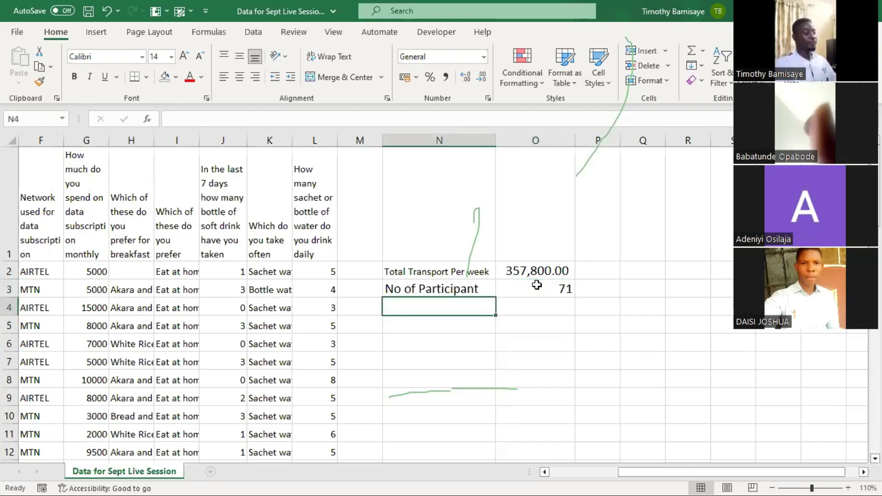
{"action": "type", "text": "=a"}
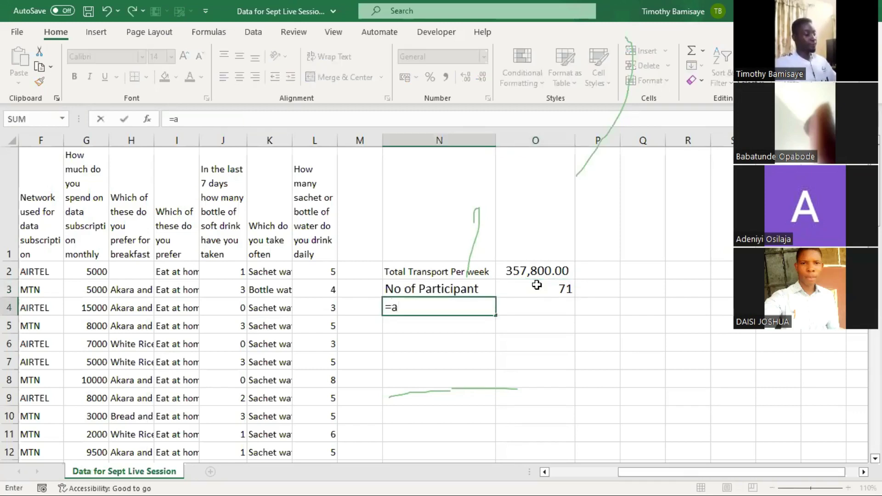
{"action": "type", "text": "vera"}
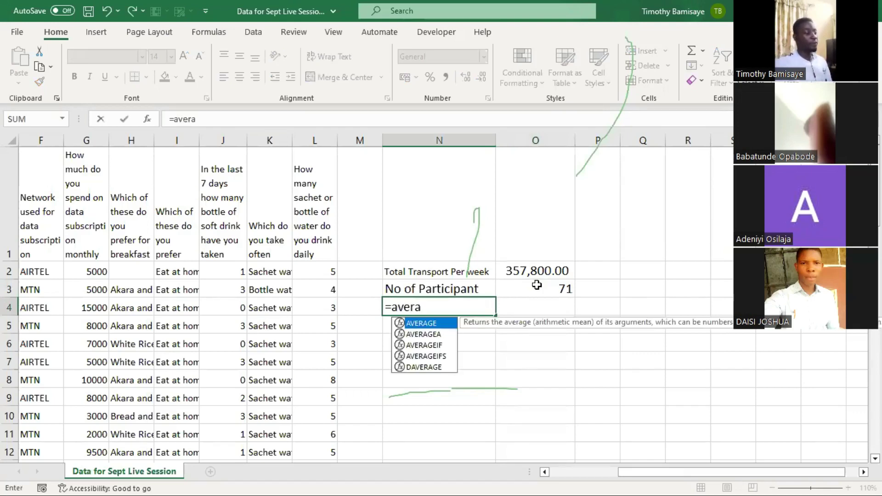
{"action": "key", "text": "Tab"}
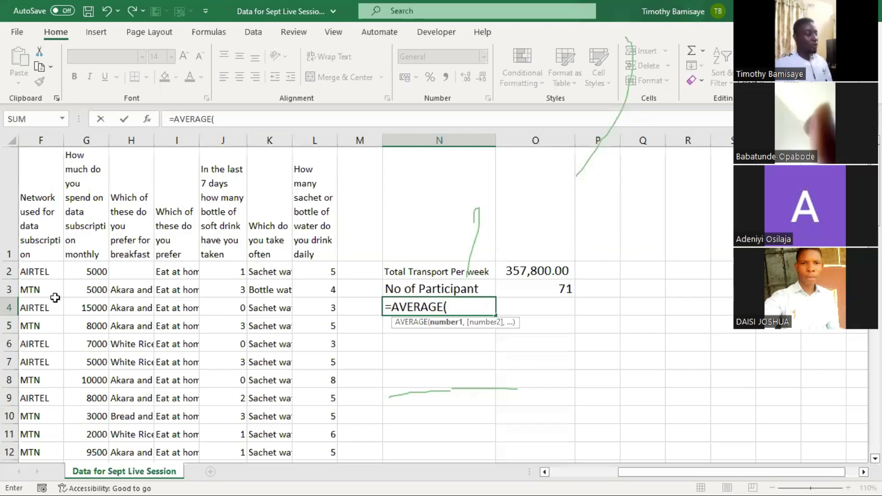
{"action": "left_click", "coordinate": [86, 278]}
{"action": "key", "text": "Left"}
{"action": "key", "text": "Left"}
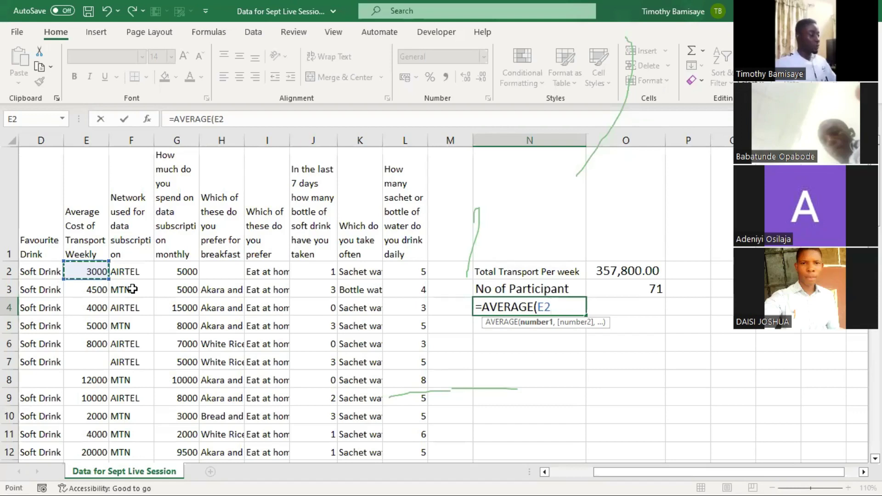
{"action": "key", "text": "shift+Down"}
{"action": "key", "text": "shift+Down"}
{"action": "key", "text": "shift+Down"}
{"action": "key", "text": "shift+Down"}
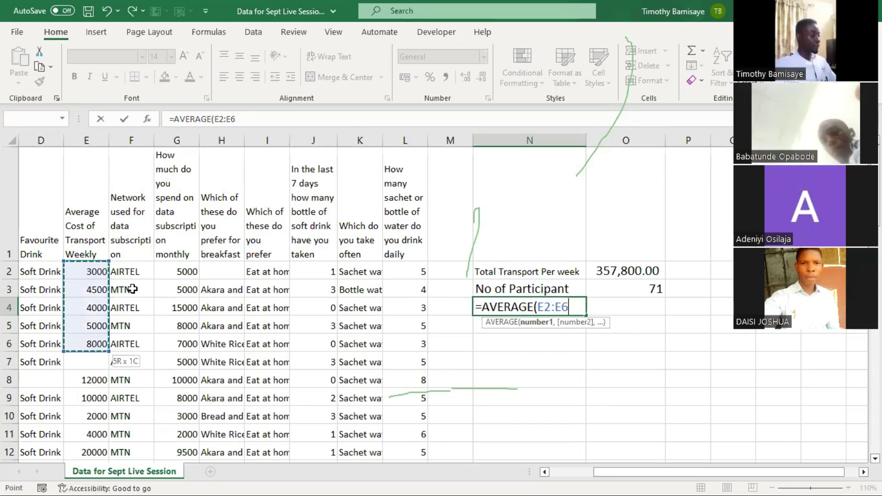
{"action": "key", "text": "ctrl+shift+Down"}
{"action": "key", "text": "ctrl+shift+Down"}
{"action": "key", "text": "ctrl+shift+Down"}
{"action": "key", "text": "ctrl+shift+Down"}
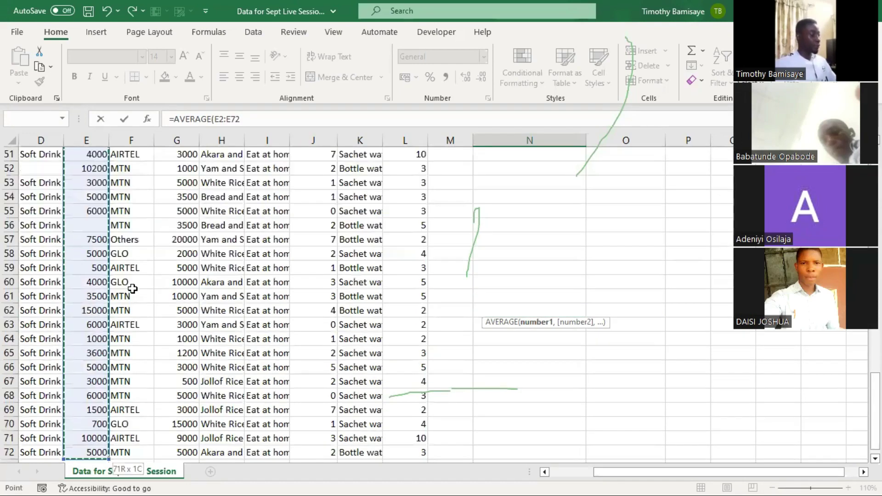
{"action": "scroll", "coordinate": [132, 289], "scroll_direction": "down", "scroll_amount": 1}
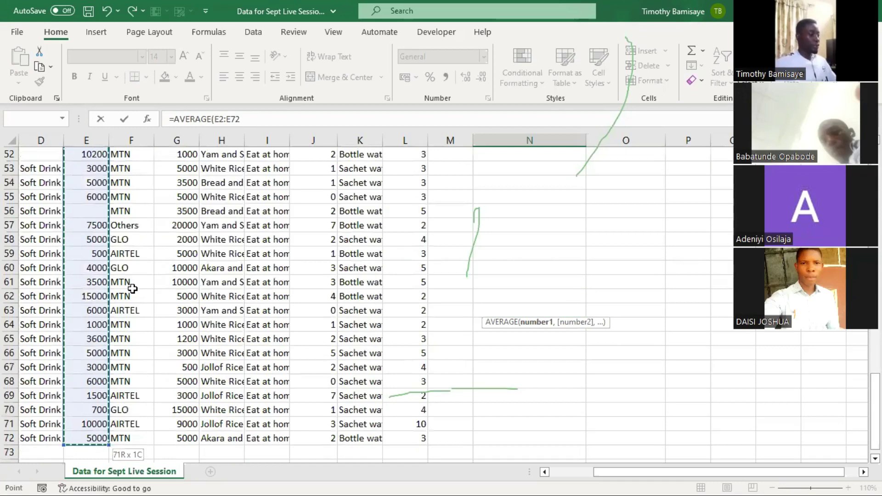
{"action": "key", "text": "Return"}
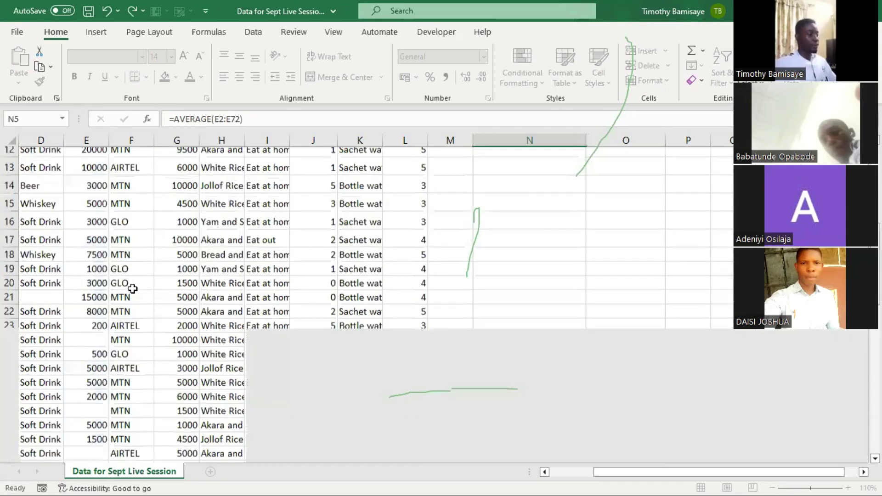
Move the average transport cost formula from cell N4 to cell O4, below the participant count.
{"action": "key", "text": "Up"}
{"action": "key", "text": "Up"}
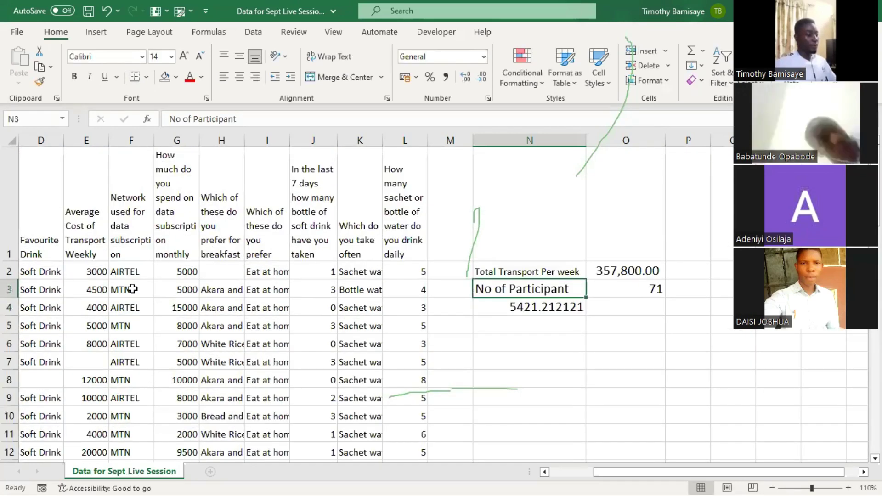
{"action": "key", "text": "Down"}
{"action": "key", "text": "ctrl+x"}
{"action": "key", "text": "Right"}
{"action": "key", "text": "ctrl+v"}
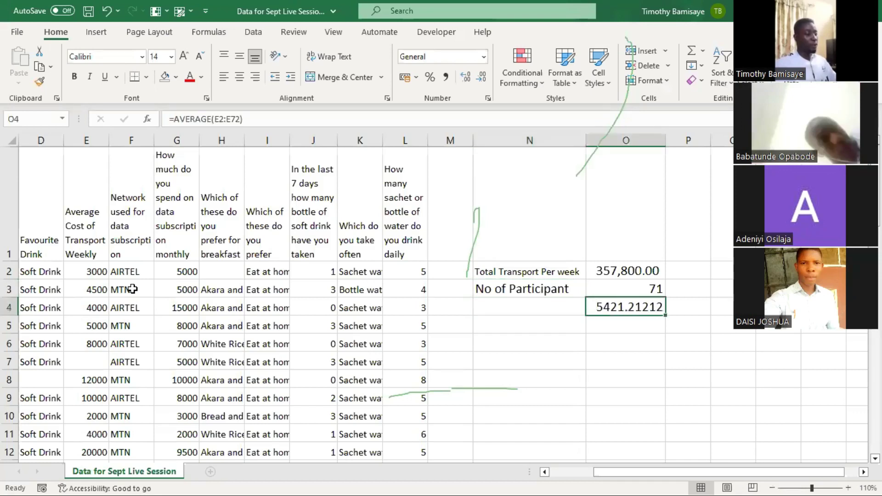
Enter the label "Average Transport Weekly" in cell N4, beside the average formula.
{"action": "key", "text": "Left"}
{"action": "type", "text": "Avera"}
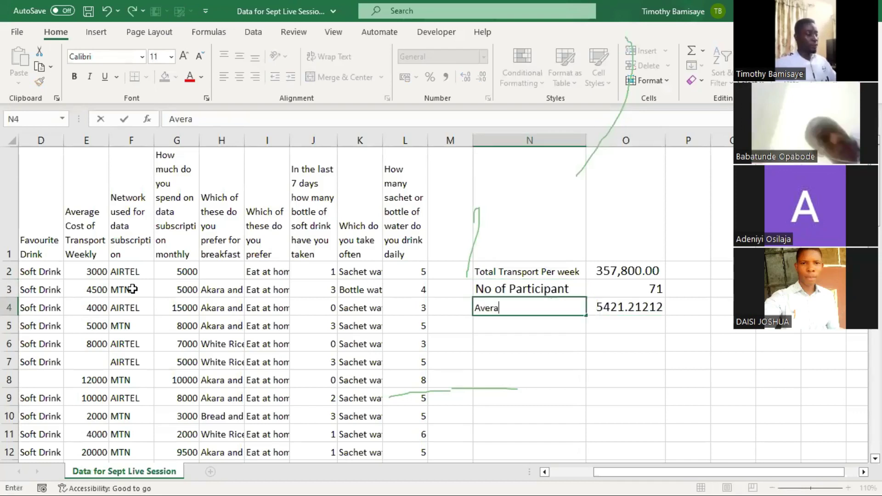
{"action": "type", "text": "ge "}
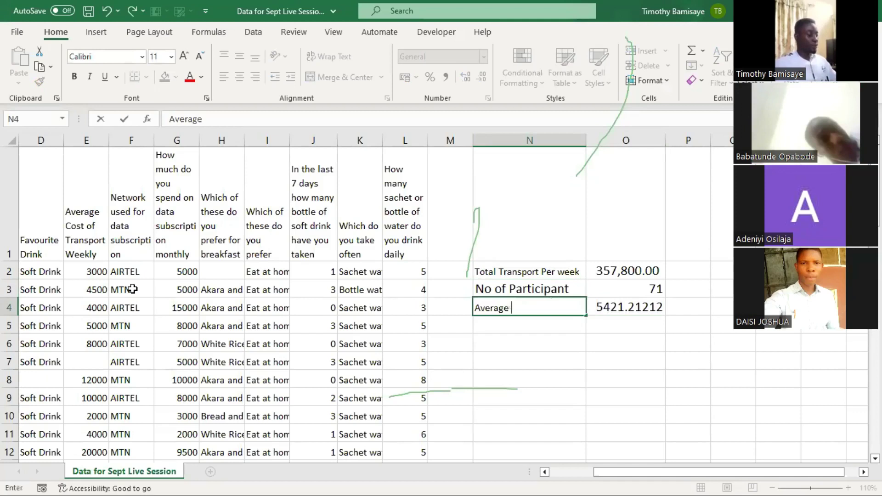
{"action": "type", "text": "Tra"}
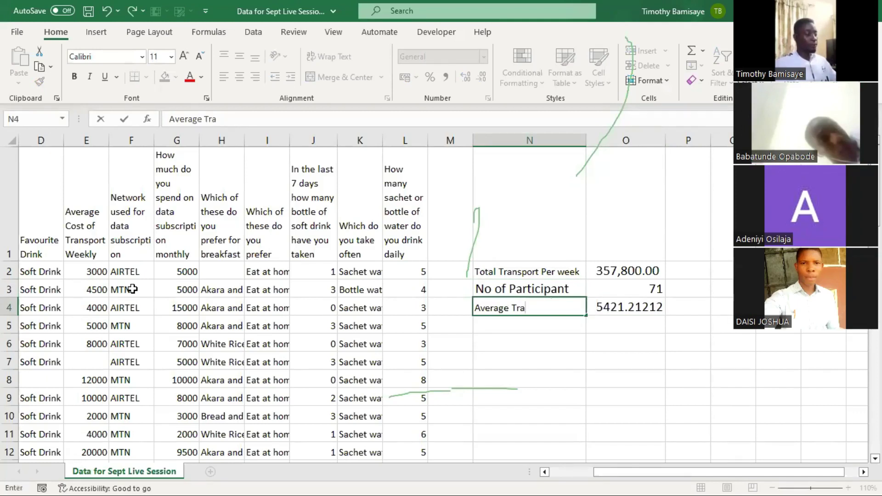
{"action": "type", "text": "nsport Week"}
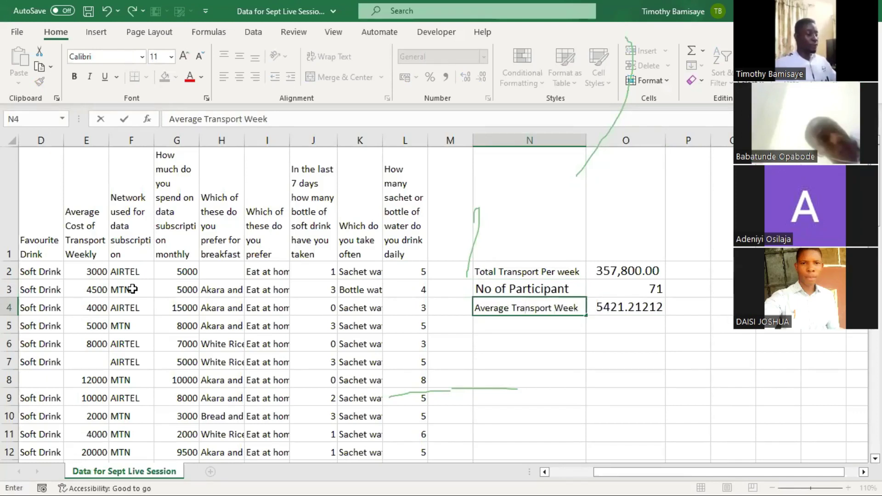
{"action": "type", "text": "ly"}
{"action": "key", "text": "ctrl+Return"}
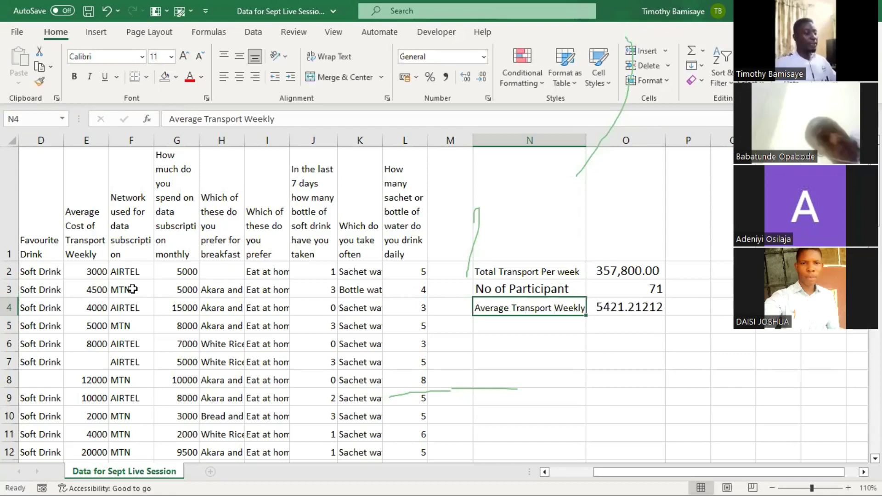
{"action": "key", "text": "Right"}
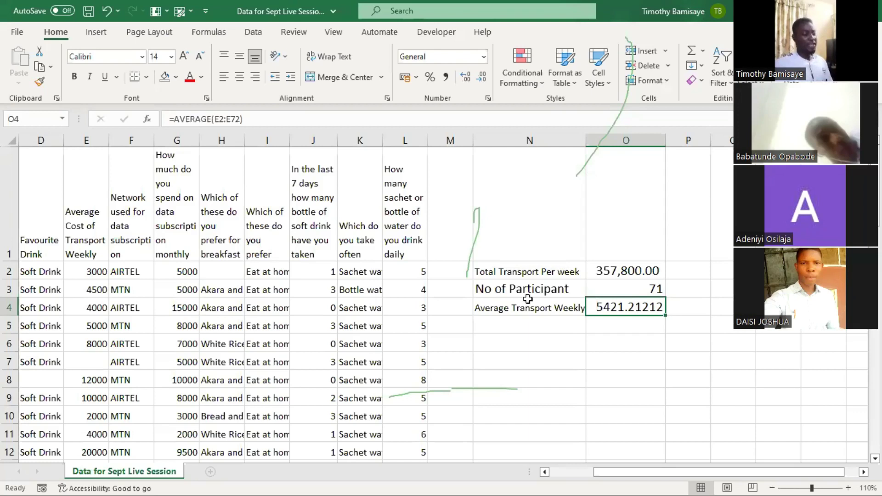
Enter the label "Transport per month" in cell N5 and widen column N to fit it.
{"action": "left_click", "coordinate": [515, 321]}
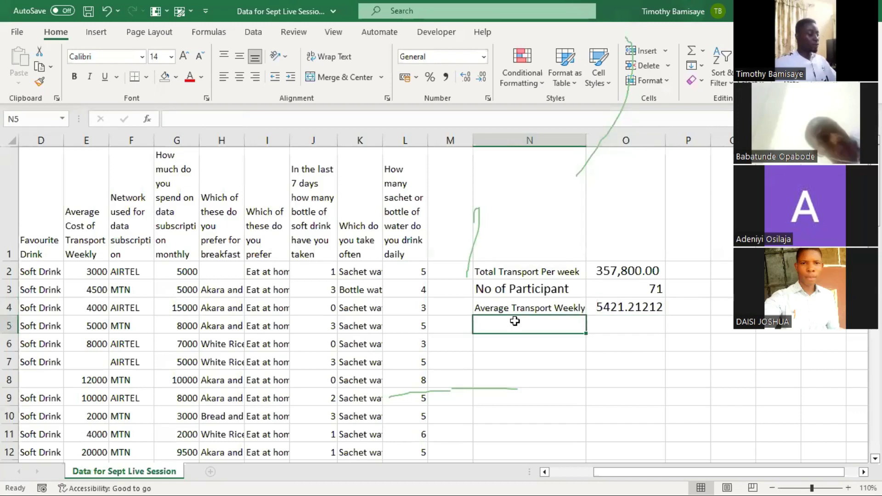
{"action": "type", "text": "Tan"}
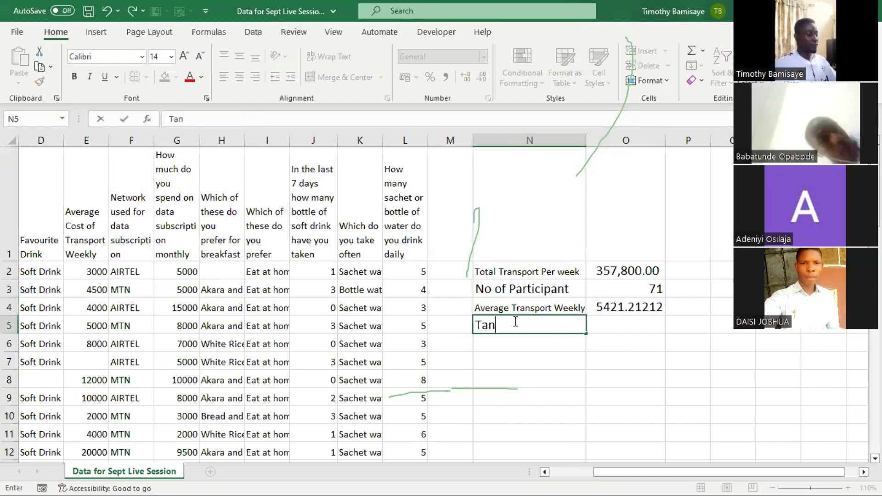
{"action": "key", "text": "BackSpace"}
{"action": "key", "text": "BackSpace"}
{"action": "type", "text": "ran"}
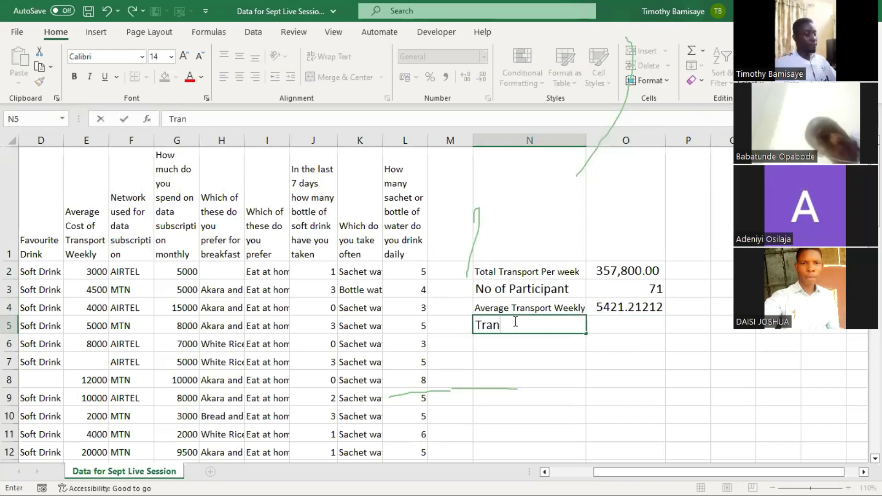
{"action": "type", "text": "sport per"}
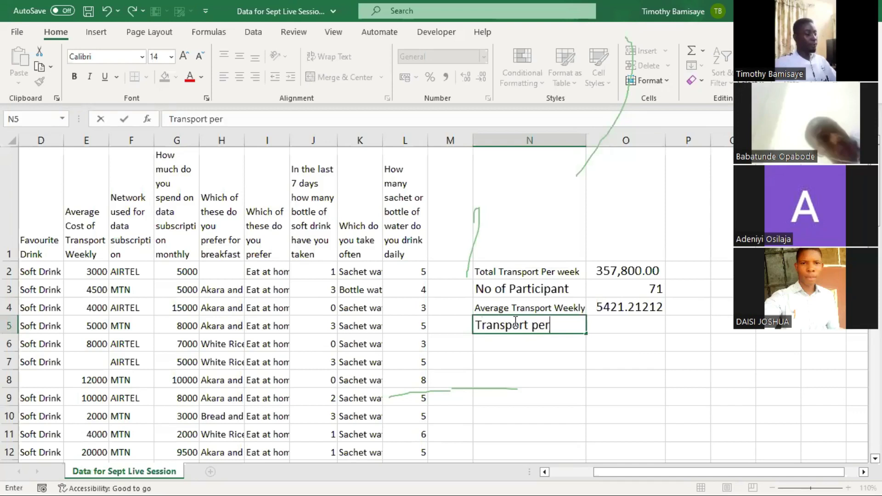
{"action": "type", "text": " month"}
{"action": "key", "text": "Tab"}
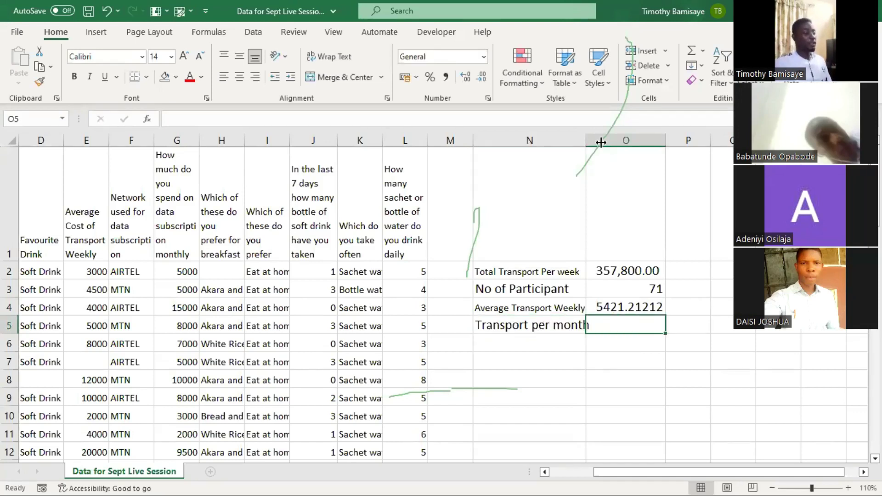
{"action": "left_click_drag", "start_coordinate": [601, 143], "coordinate": [601, 143]}
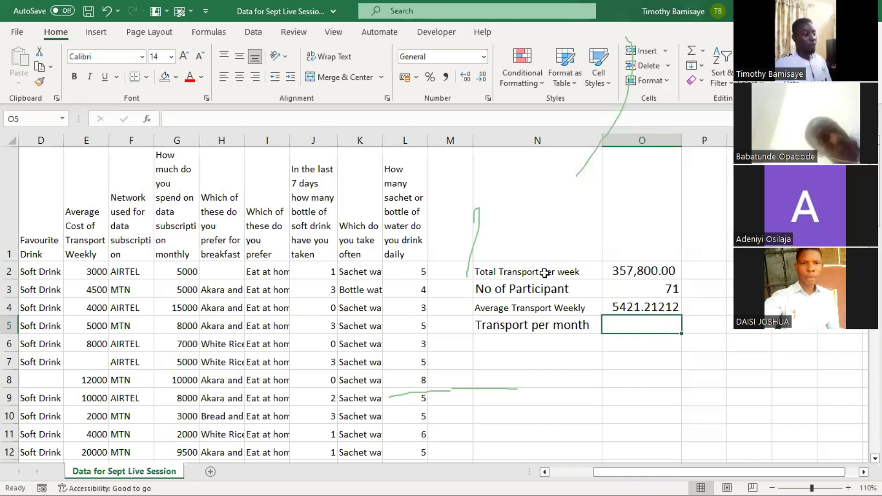
Calculate the monthly transport cost in cell O5 with the formula =PRODUCT(O4,4).
{"action": "left_click", "coordinate": [639, 278]}
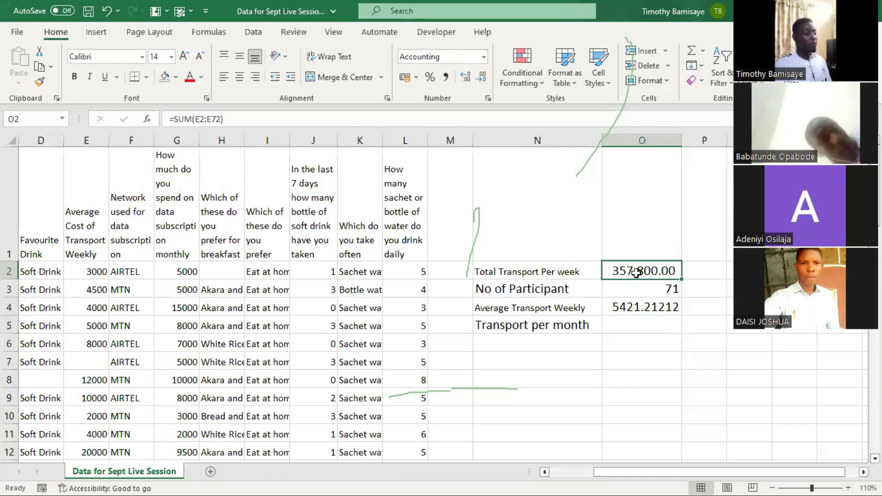
{"action": "left_click", "coordinate": [627, 323]}
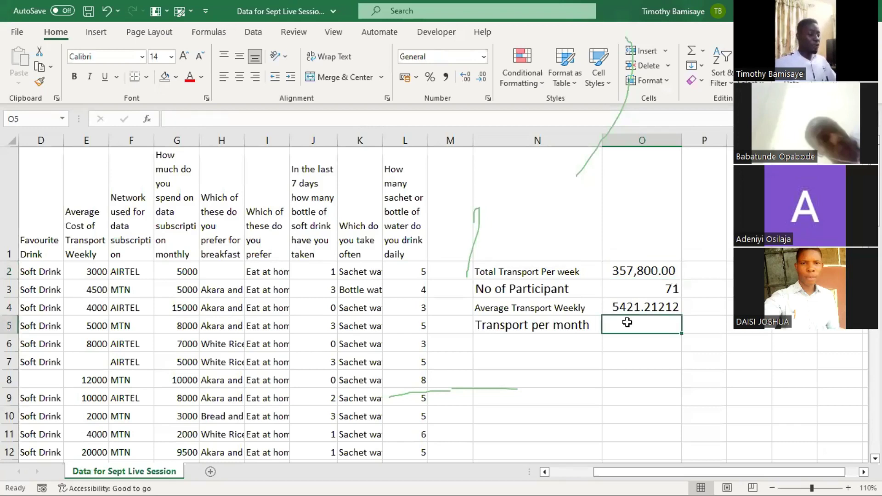
{"action": "type", "text": "="}
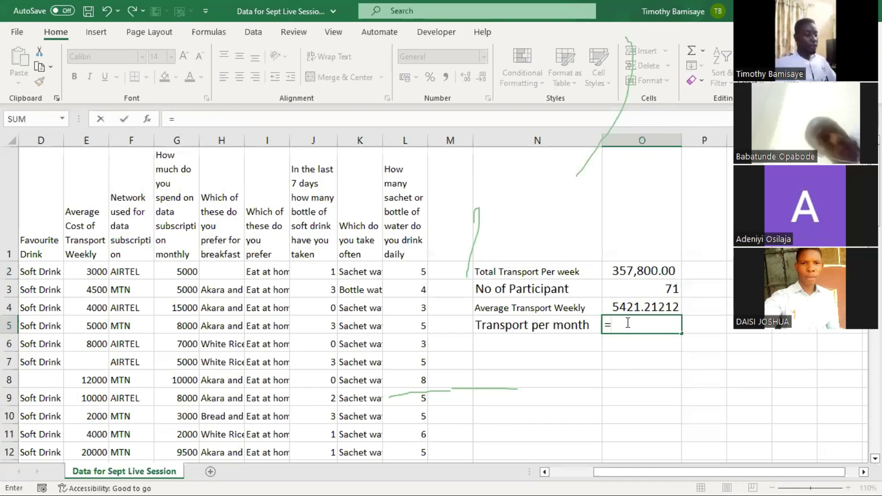
{"action": "type", "text": "PRODUCT("}
{"action": "left_click", "coordinate": [657, 309]}
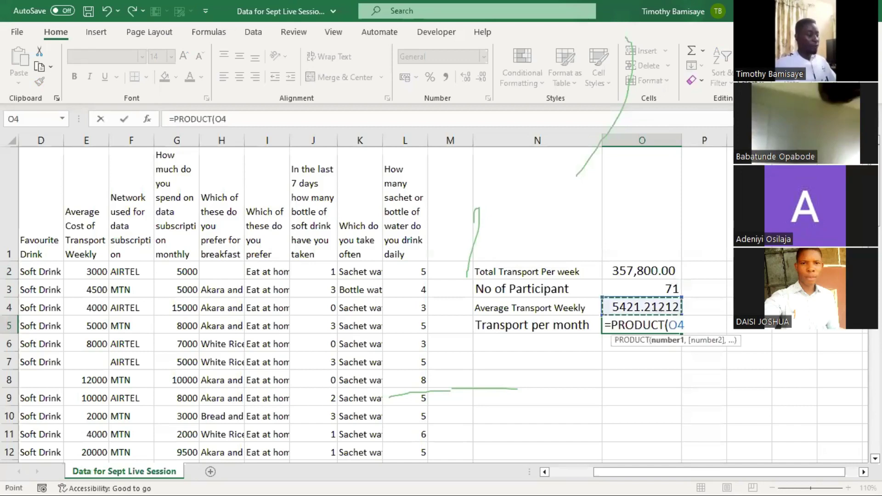
{"action": "type", "text": ","}
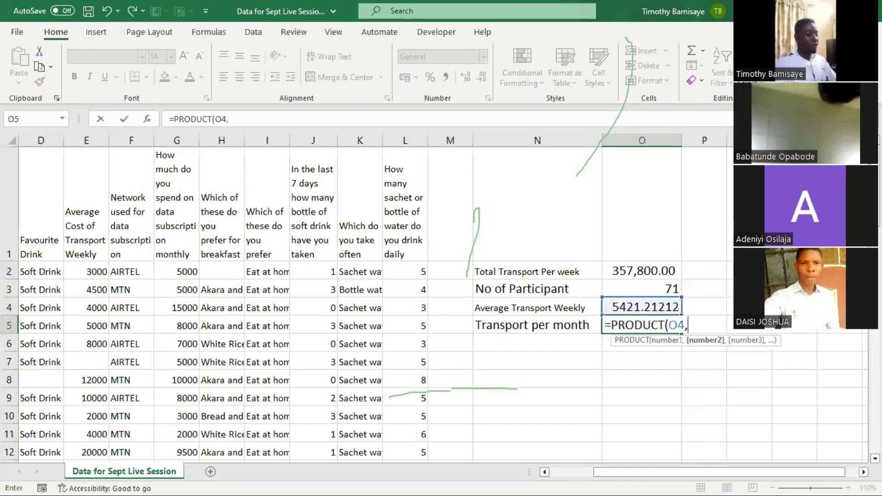
{"action": "type", "text": "4"}
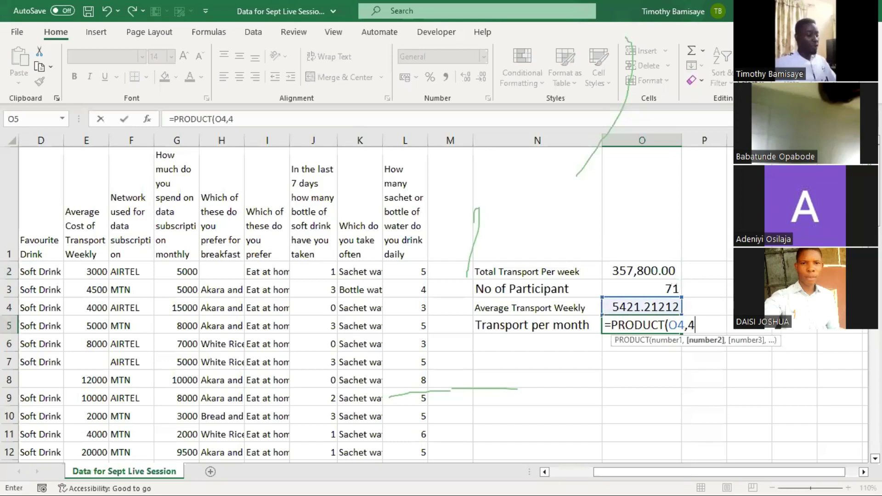
{"action": "type", "text": ")"}
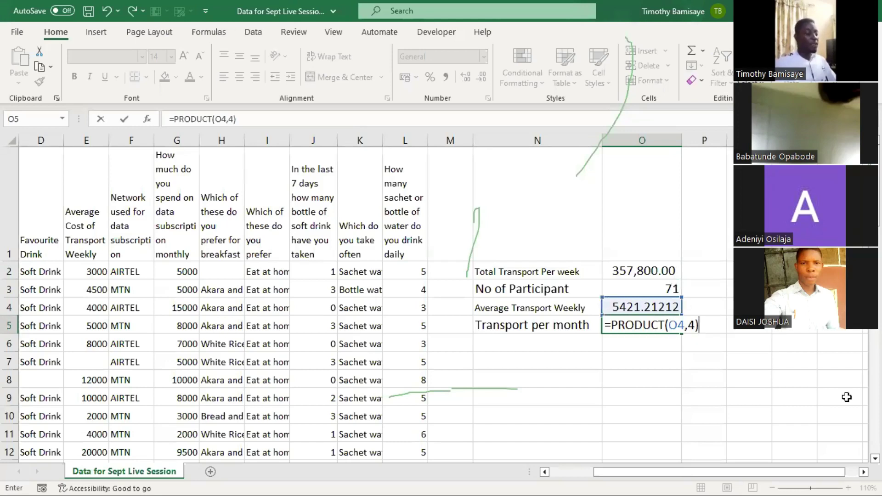
{"action": "key", "text": "ctrl+Return"}
Apply the comma number style to the weekly average and monthly transport values in O4:O5.
{"action": "key", "text": "shift+Up"}
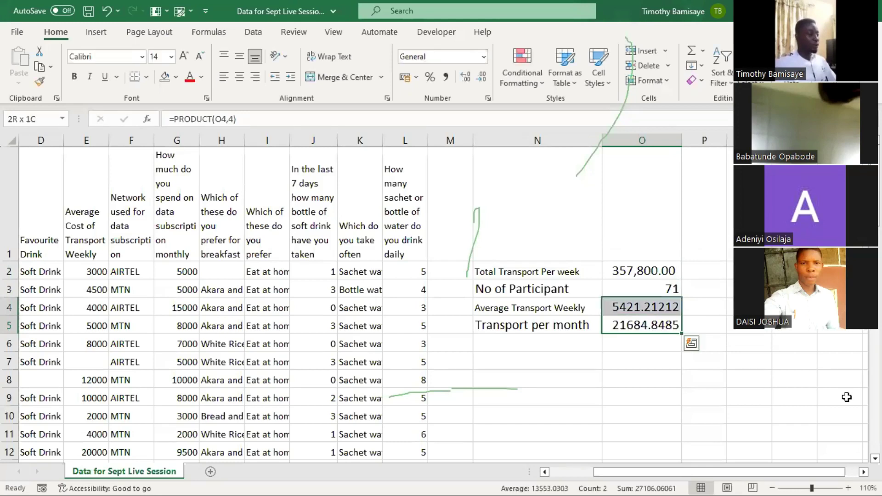
{"action": "left_click", "coordinate": [447, 78]}
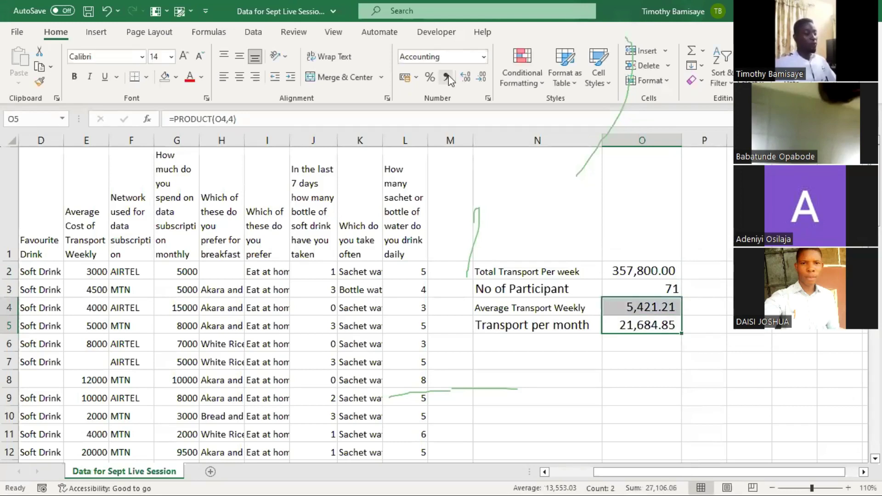
{"action": "left_click", "coordinate": [611, 369]}
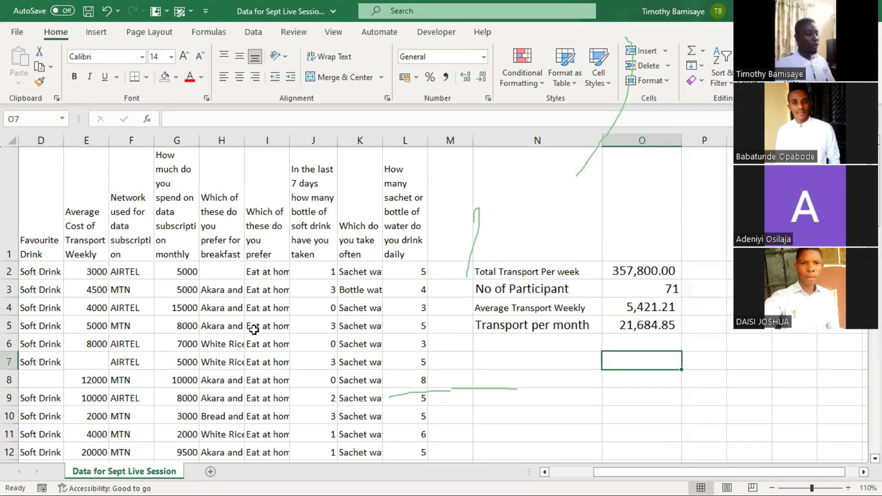
{"action": "left_click", "coordinate": [495, 336]}
{"action": "type", "text": "Sub"}
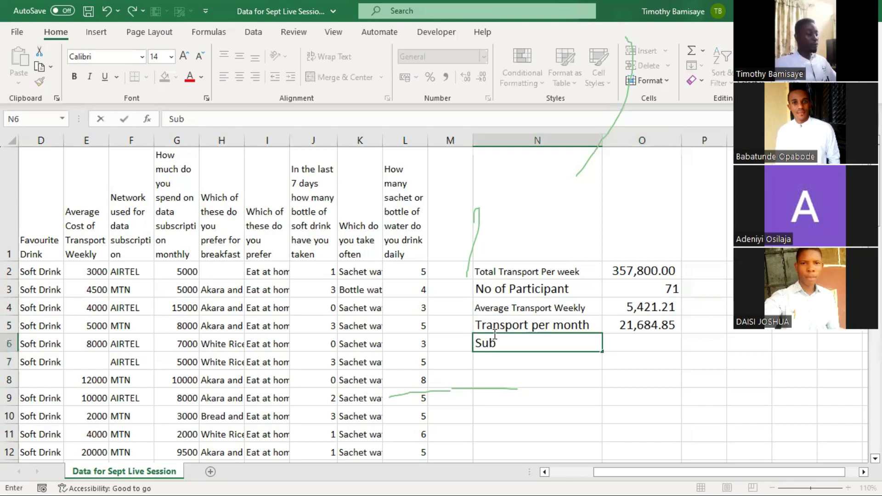
{"action": "key", "text": "BackSpace"}
{"action": "key", "text": "BackSpace"}
{"action": "key", "text": "BackSpace"}
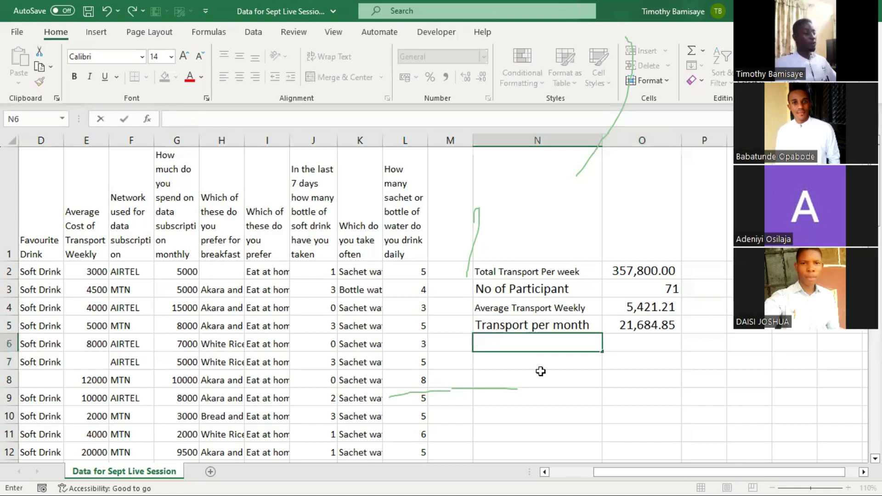
{"action": "key", "text": "Tab"}
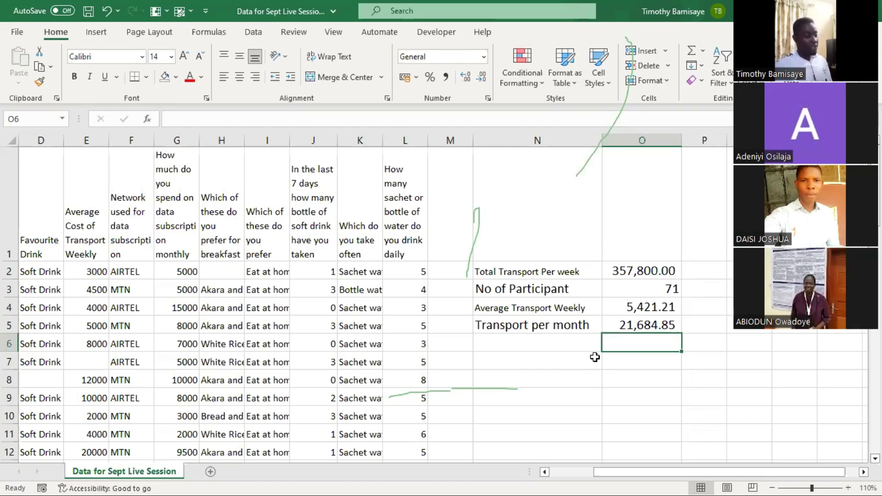
{"action": "left_click", "coordinate": [560, 343]}
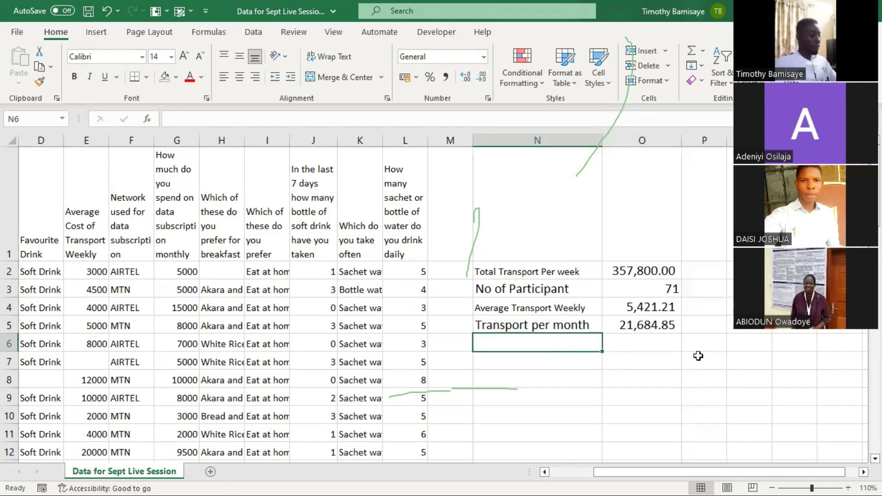
{"action": "type", "text": "Subtra"}
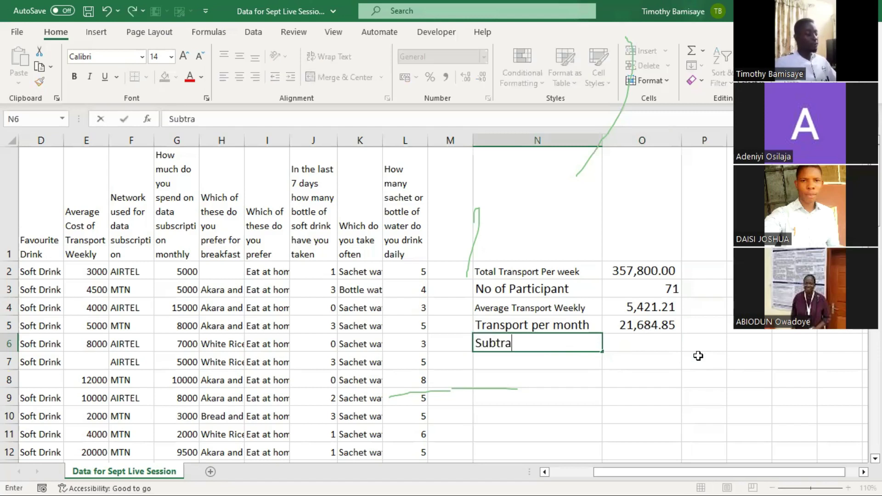
{"action": "type", "text": "ct"}
{"action": "key", "text": "BackSpace"}
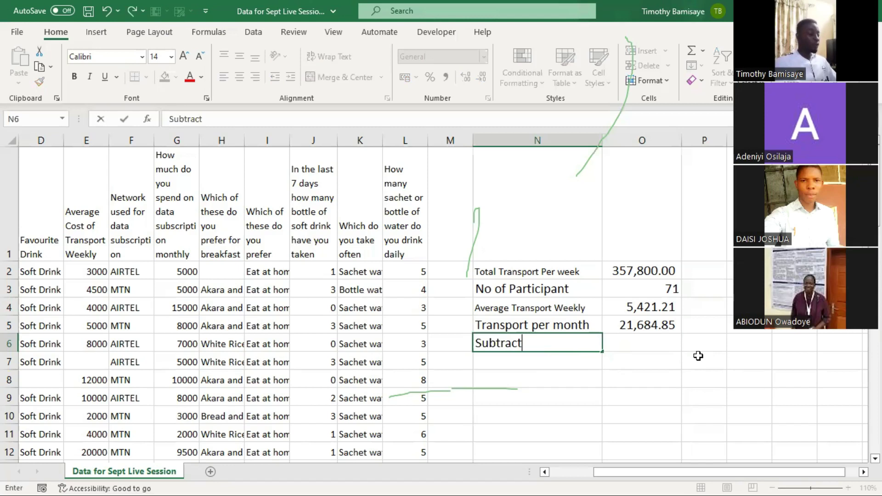
{"action": "key", "text": "BackSpace"}
{"action": "key", "text": "BackSpace"}
{"action": "key", "text": "BackSpace"}
{"action": "key", "text": "BackSpace"}
{"action": "key", "text": "BackSpace"}
{"action": "key", "text": "BackSpace"}
{"action": "key", "text": "BackSpace"}
{"action": "key", "text": "BackSpace"}
{"action": "type", "text": "Livi"}
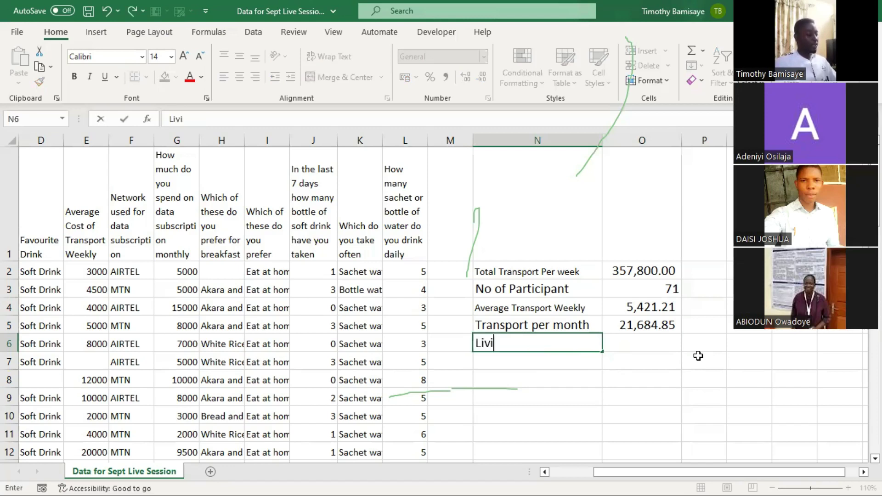
{"action": "type", "text": "ng"}
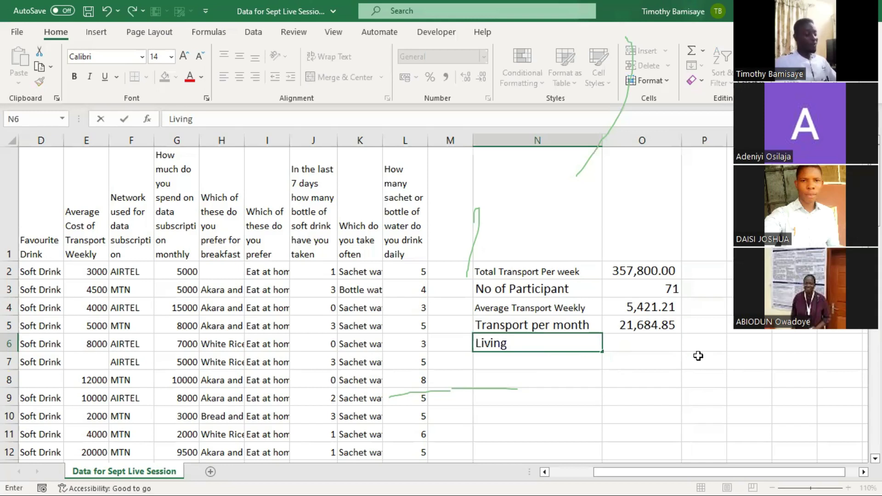
{"action": "key", "text": "BackSpace"}
{"action": "key", "text": "BackSpace"}
{"action": "key", "text": "BackSpace"}
{"action": "key", "text": "BackSpace"}
{"action": "key", "text": "BackSpace"}
{"action": "key", "text": "BackSpace"}
Calculate the remainder of 30000 after the monthly transport cost in cell O6 with the formula =30000-O5.
{"action": "key", "text": "Right"}
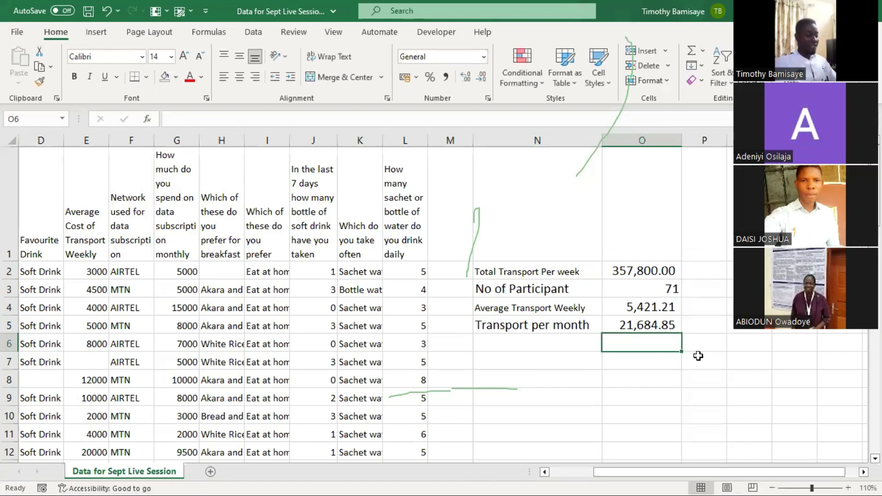
{"action": "type", "text": "="}
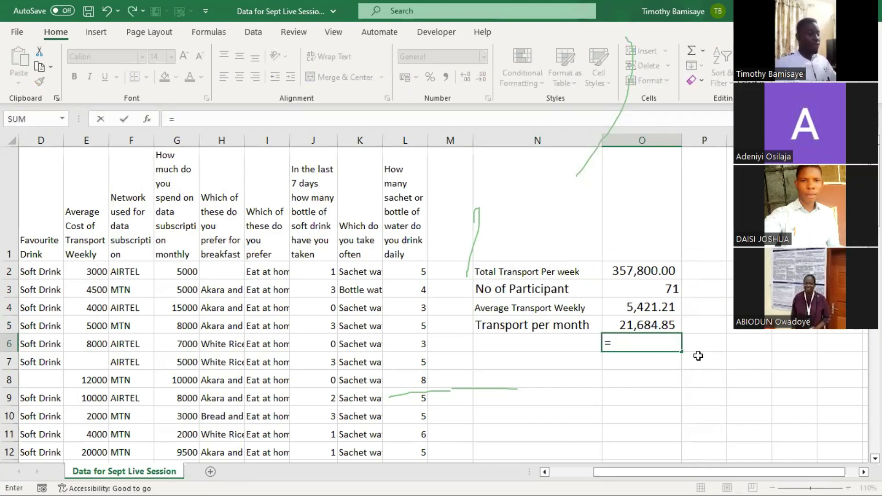
{"action": "type", "text": "30"}
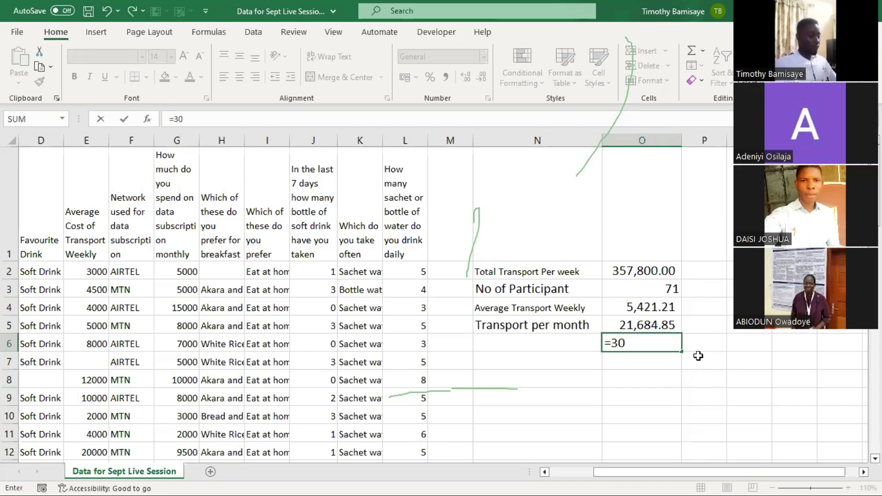
{"action": "type", "text": "000"}
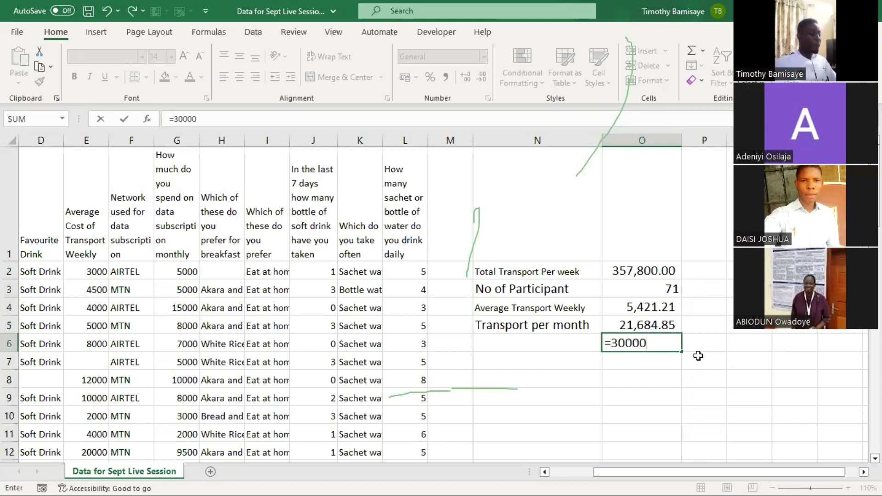
{"action": "type", "text": "-"}
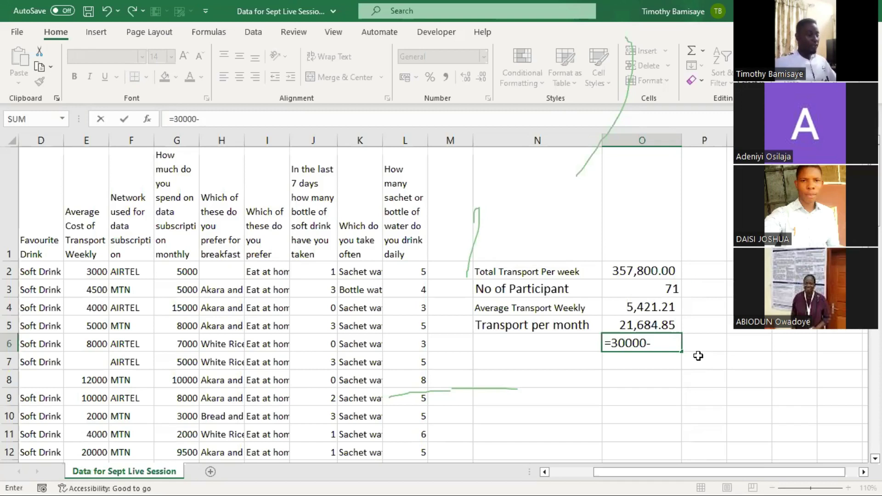
{"action": "left_click", "coordinate": [647, 325]}
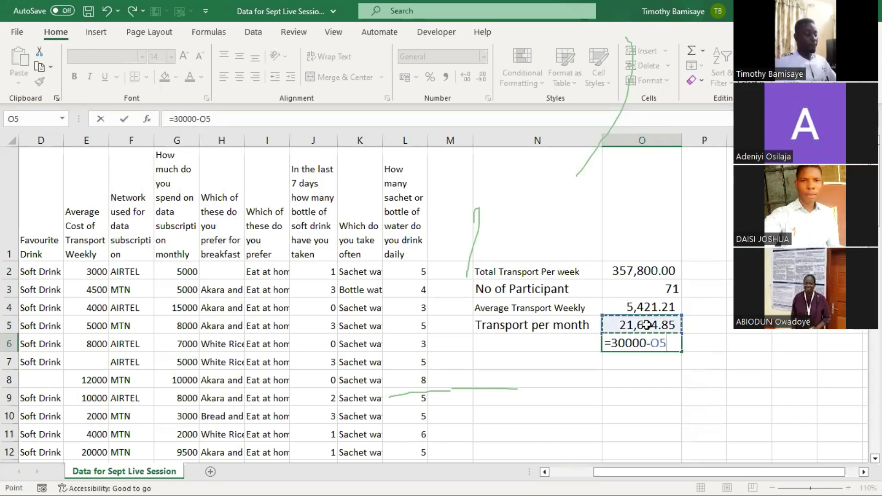
{"action": "key", "text": "Return"}
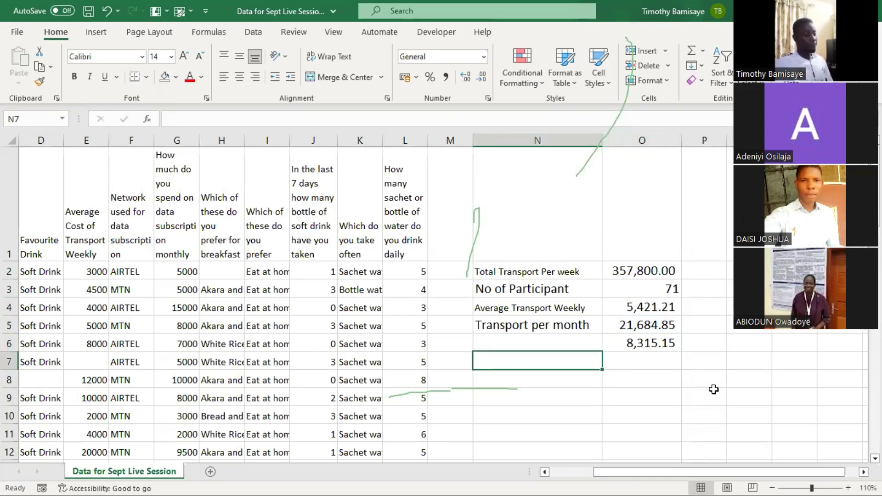
Examine the summary formulas in column O, including the total, the weekly average and the subtraction from 30000.
{"action": "key", "text": "Up"}
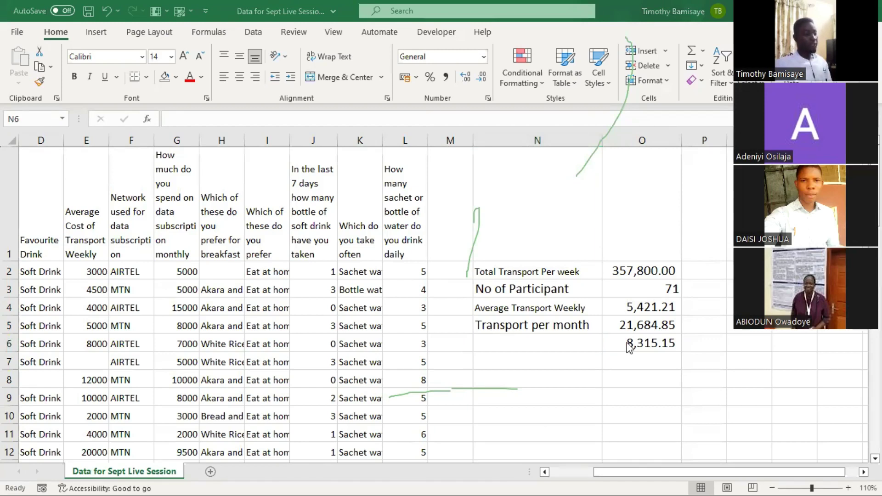
{"action": "left_click", "coordinate": [600, 343]}
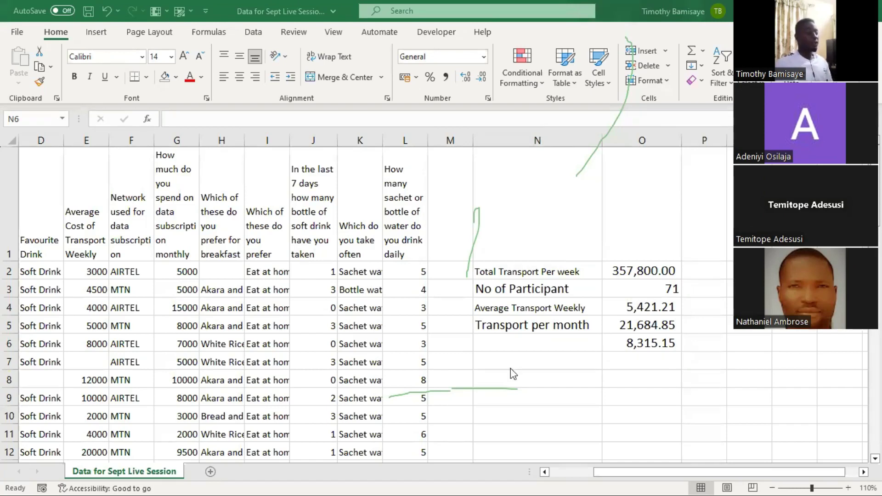
{"action": "left_click", "coordinate": [560, 345]}
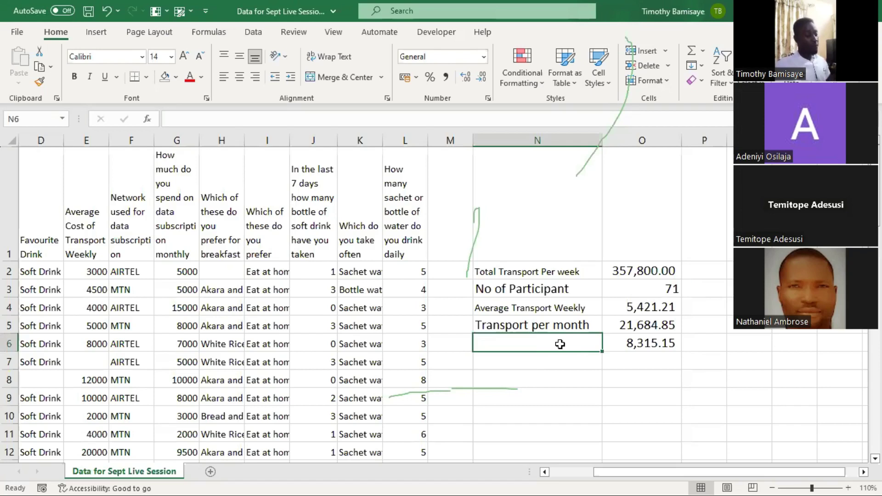
{"action": "left_click", "coordinate": [650, 353]}
{"action": "key", "text": "ctrl+Up"}
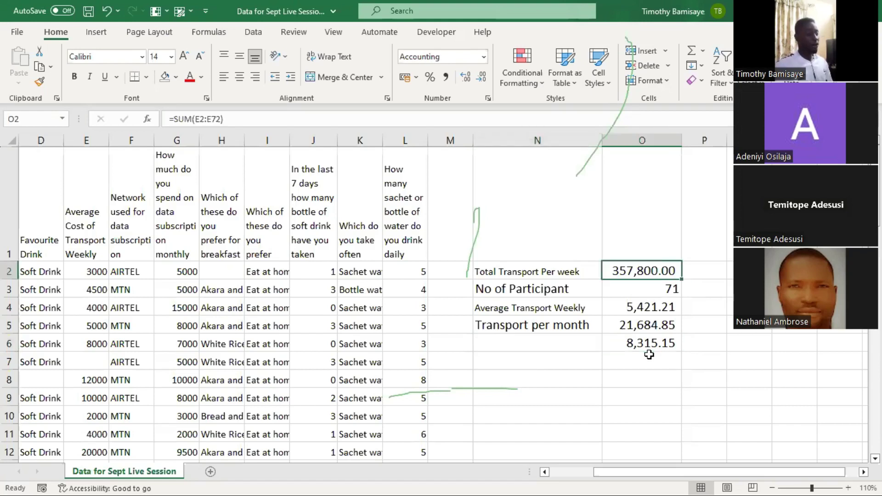
{"action": "key", "text": "Down"}
{"action": "key", "text": "Down"}
{"action": "key", "text": "Down"}
{"action": "key", "text": "Up"}
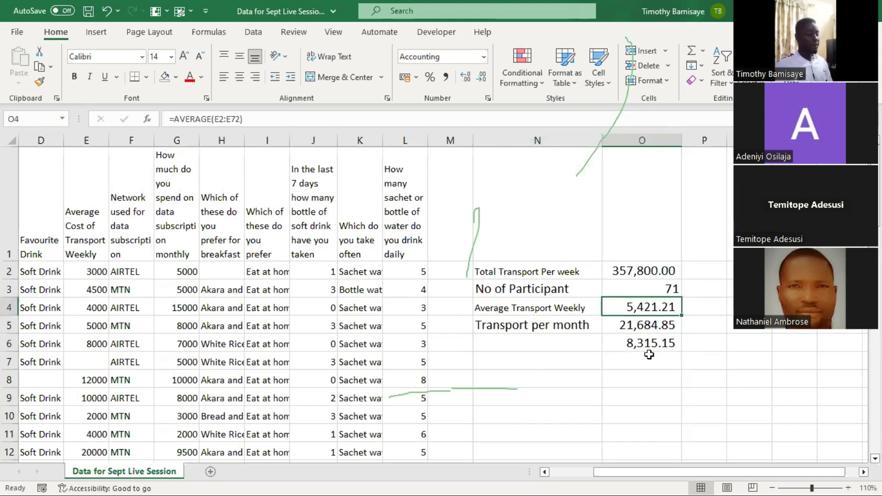
{"action": "left_click", "coordinate": [649, 355]}
{"action": "key", "text": "Up"}
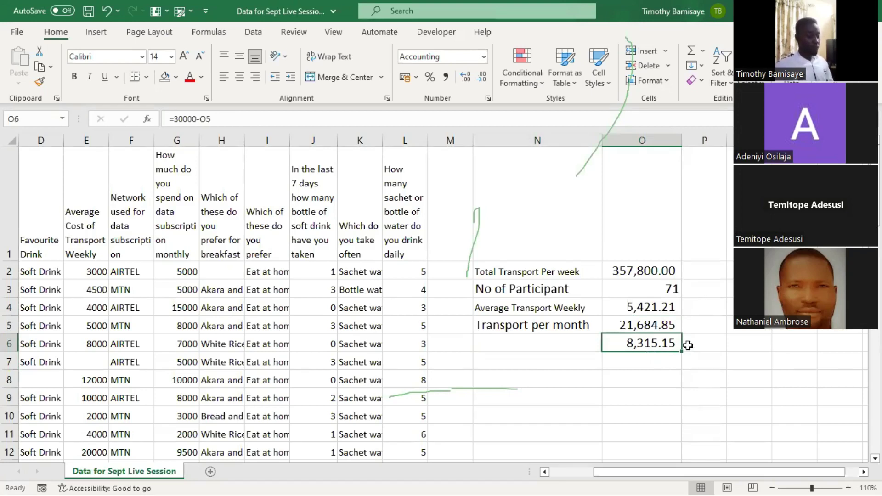
{"action": "key", "text": "Up"}
{"action": "key", "text": "Up"}
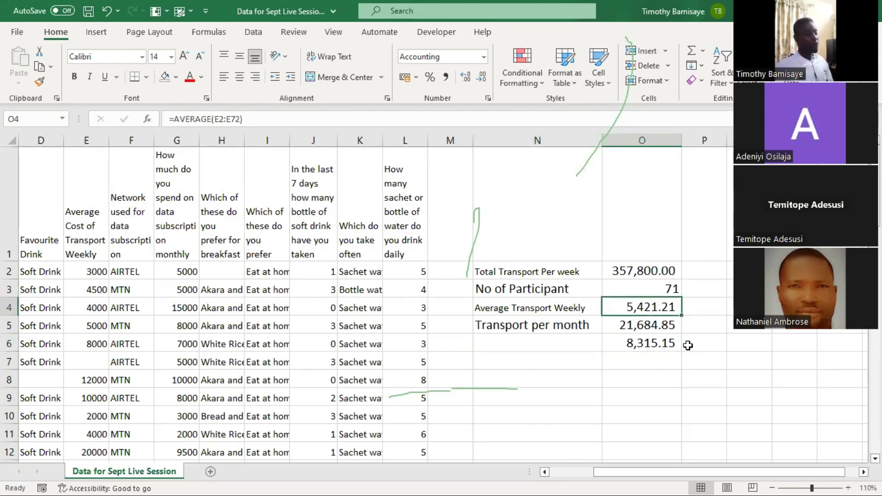
{"action": "key", "text": "Right"}
{"action": "key", "text": "Up"}
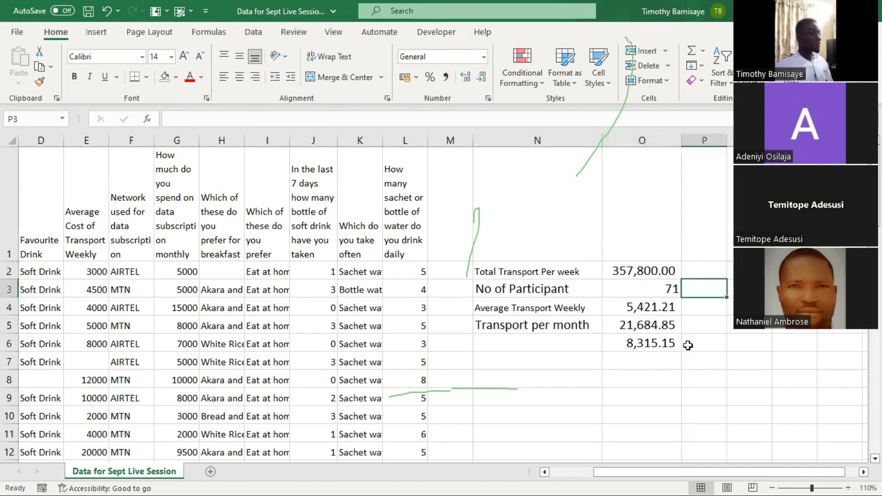
{"action": "key", "text": "Down"}
{"action": "key", "text": "Down"}
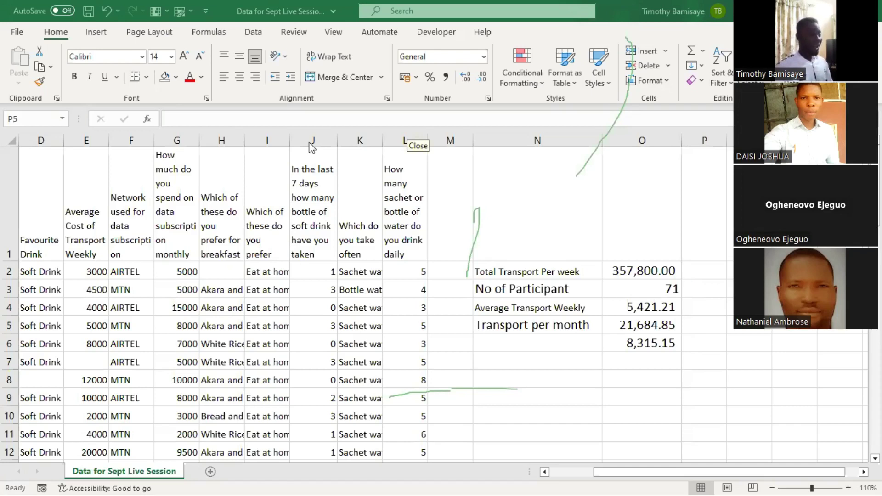
Look for a subtraction function by entering =subt in cell N1, and cancel the entry.
{"action": "left_click", "coordinate": [591, 204]}
{"action": "type", "text": "==sub"}
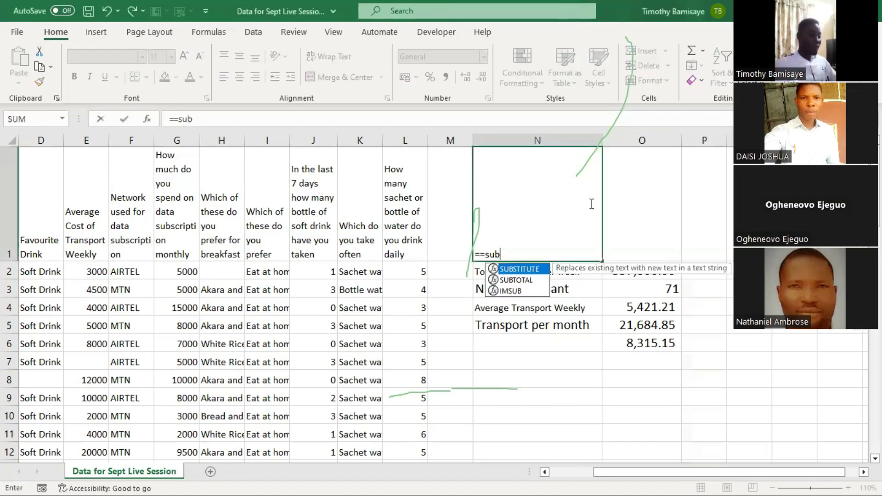
{"action": "key", "text": "Escape"}
{"action": "type", "text": "="}
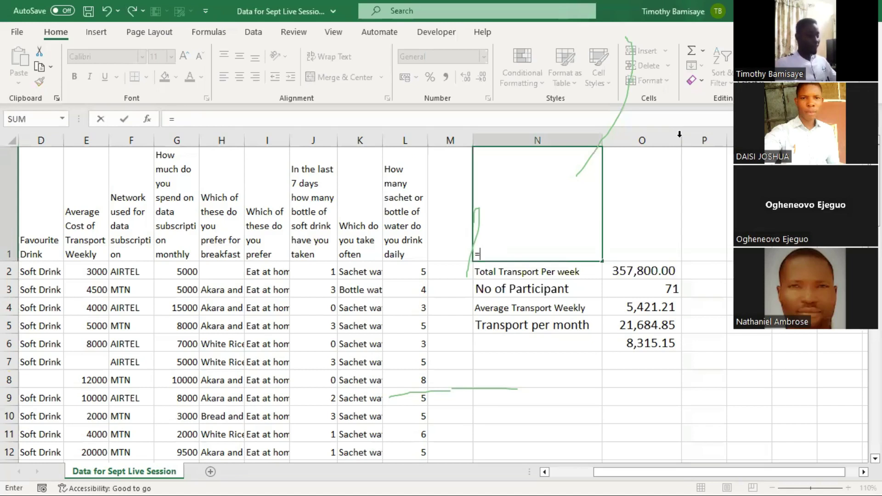
{"action": "type", "text": "subt"}
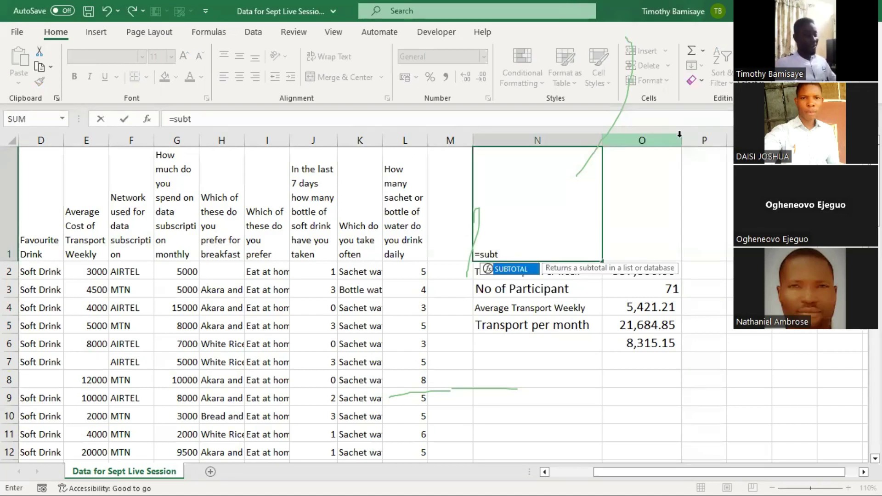
{"action": "key", "text": "Escape"}
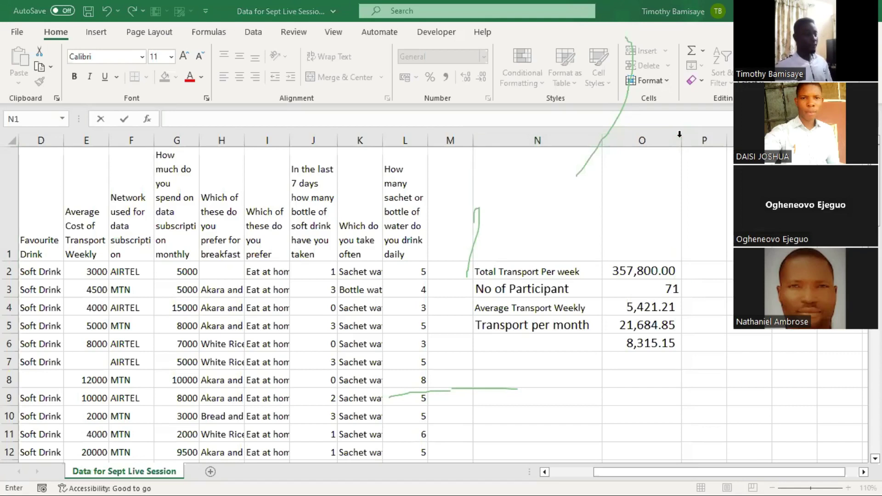
Enter the label "Left Over" in cell N6, beside the subtraction formula.
{"action": "left_click", "coordinate": [662, 308]}
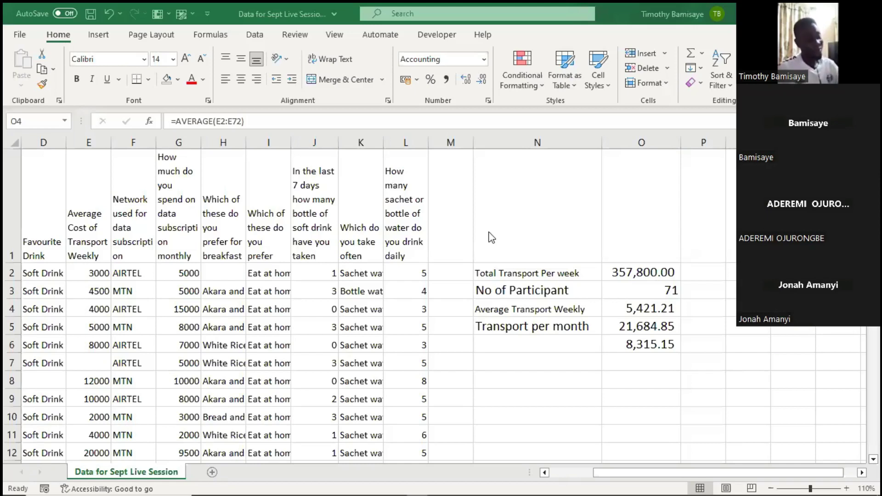
{"action": "left_click", "coordinate": [641, 326]}
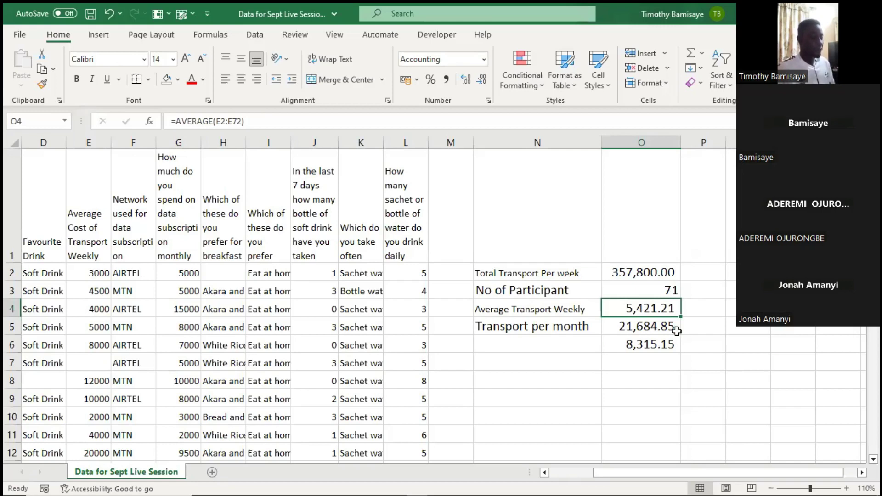
{"action": "left_click", "coordinate": [615, 328]}
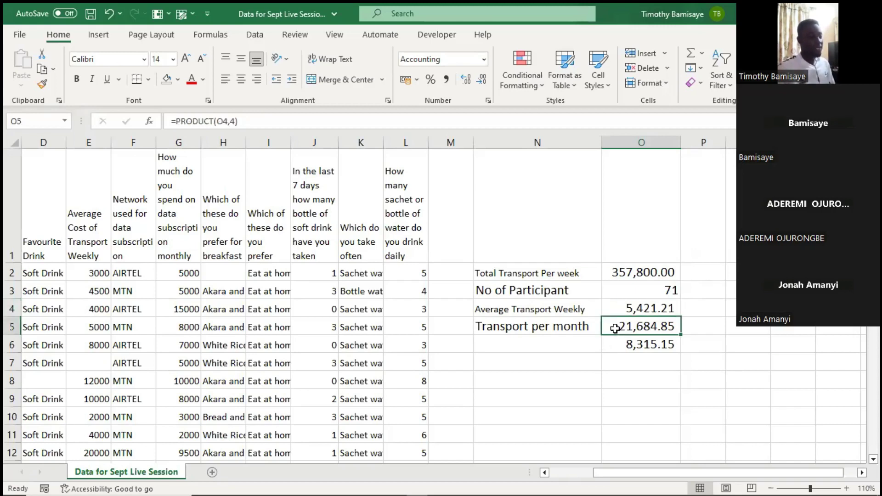
{"action": "left_click", "coordinate": [564, 347]}
{"action": "type", "text": "Left"}
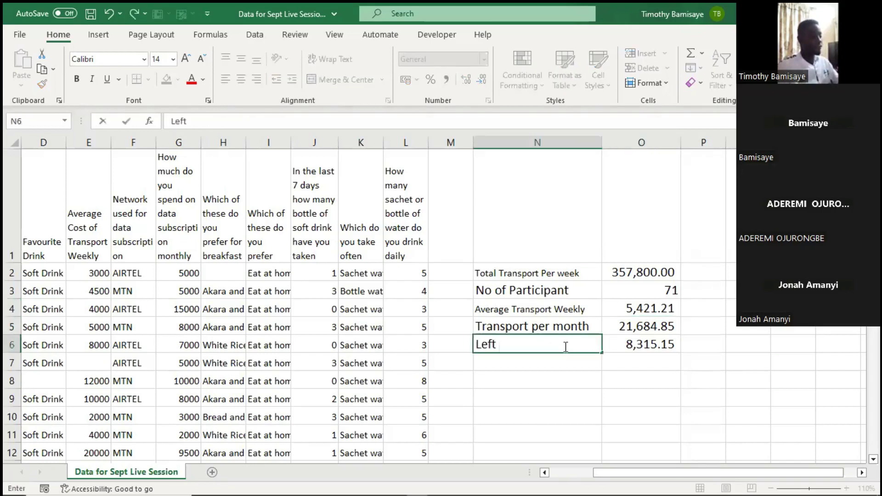
{"action": "type", "text": " Over"}
{"action": "key", "text": "Return"}
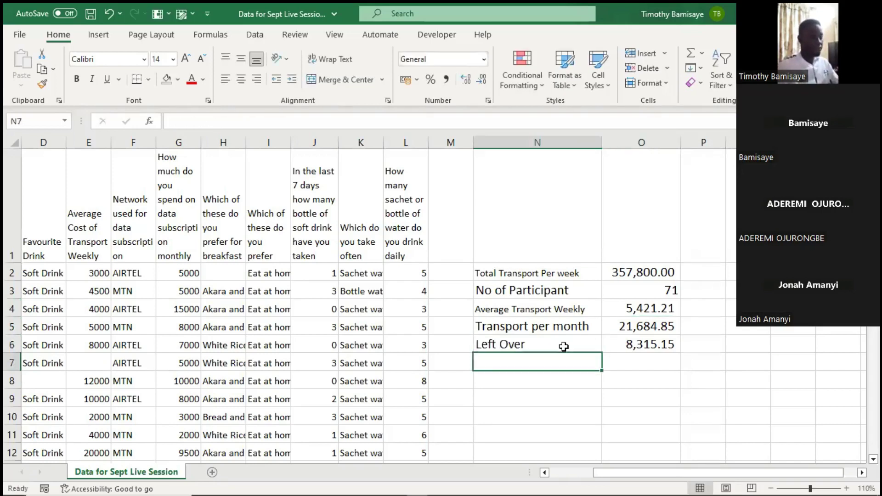
{"action": "key", "text": "Up"}
{"action": "key", "text": "Up"}
{"action": "key", "text": "Right"}
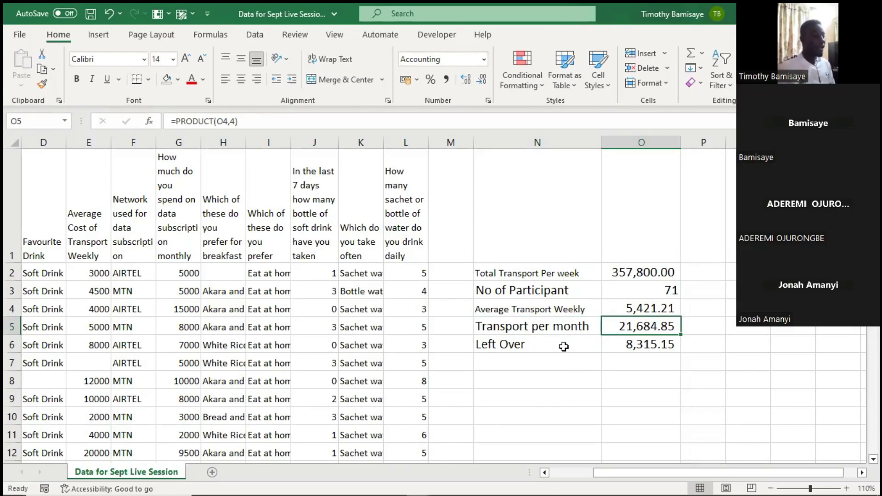
{"action": "left_click", "coordinate": [642, 354]}
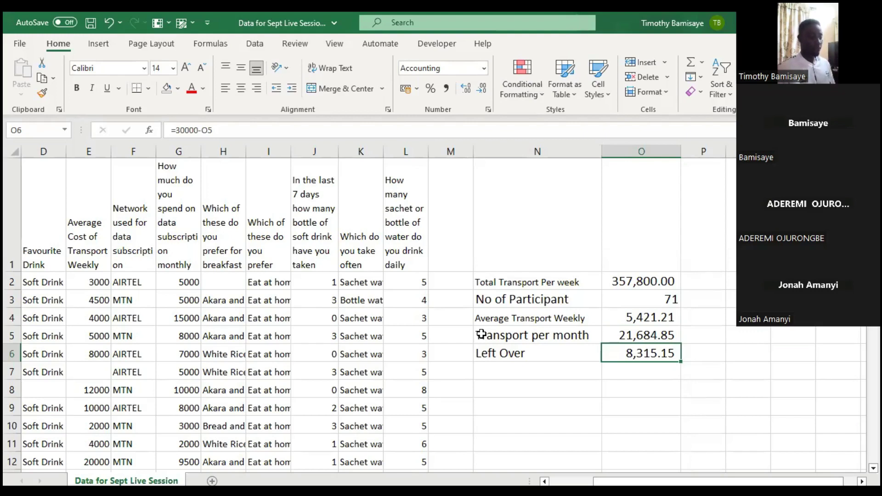
{"action": "key", "text": "Down"}
{"action": "key", "text": "Left"}
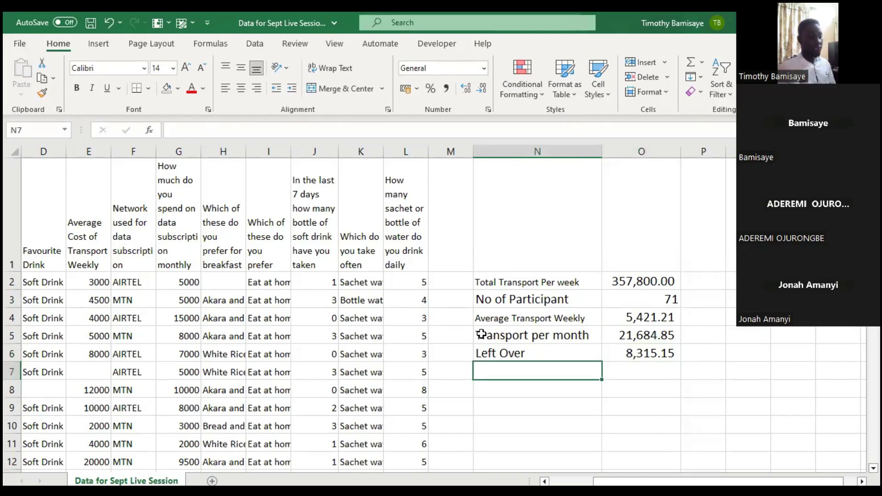
{"action": "key", "text": "Right"}
{"action": "key", "text": "Right"}
{"action": "key", "text": "Right"}
{"action": "key", "text": "Right"}
{"action": "key", "text": "Right"}
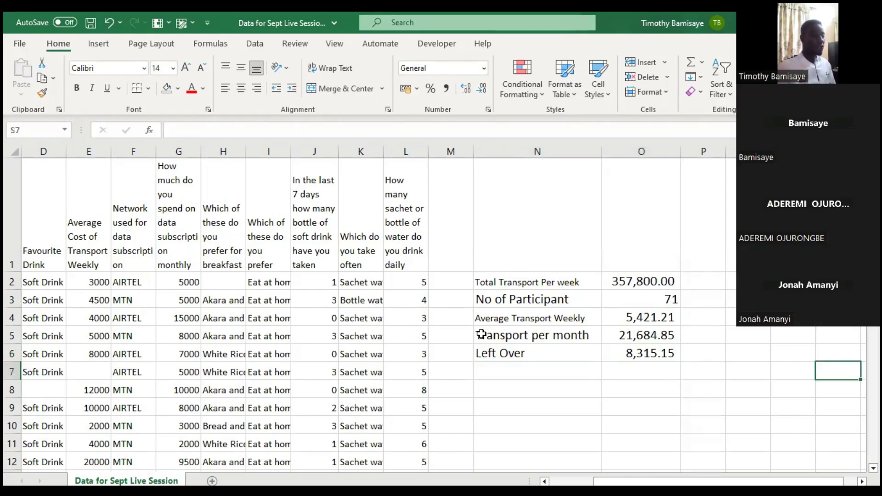
{"action": "key", "text": "Left"}
{"action": "key", "text": "Left"}
{"action": "key", "text": "Left"}
{"action": "key", "text": "Left"}
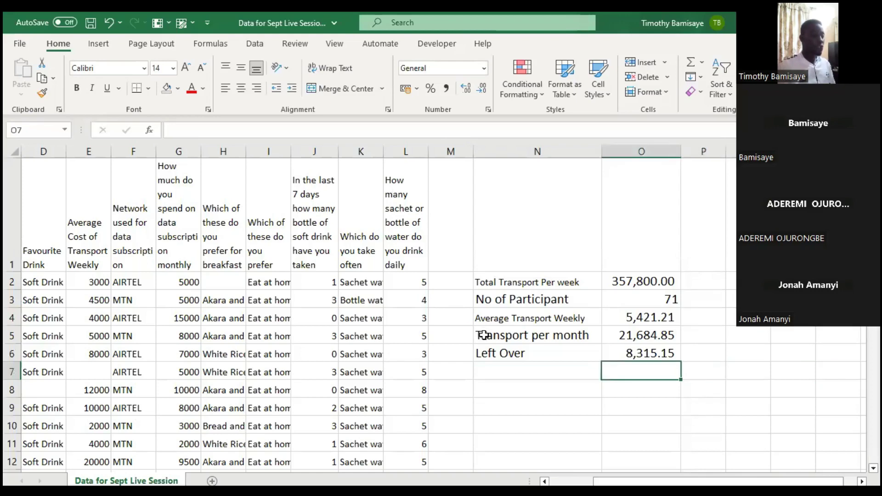
Divide the weekly transport total by the number of participants in cell O8 with the formula =O2/O3.
{"action": "scroll", "coordinate": [678, 440], "scroll_direction": "right", "scroll_amount": 3}
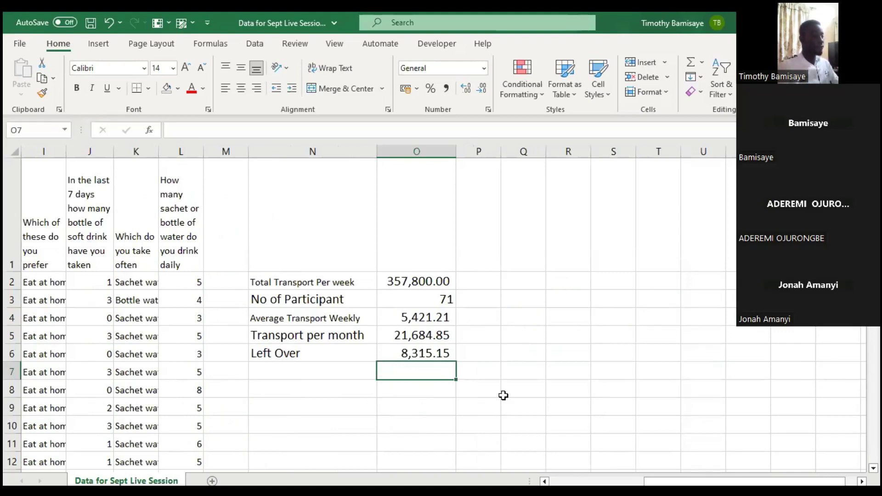
{"action": "left_click", "coordinate": [402, 385]}
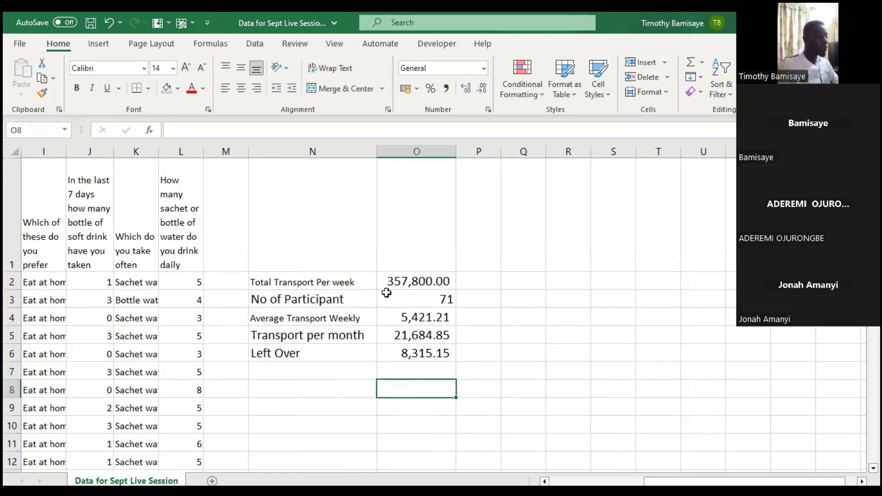
{"action": "left_click", "coordinate": [408, 278]}
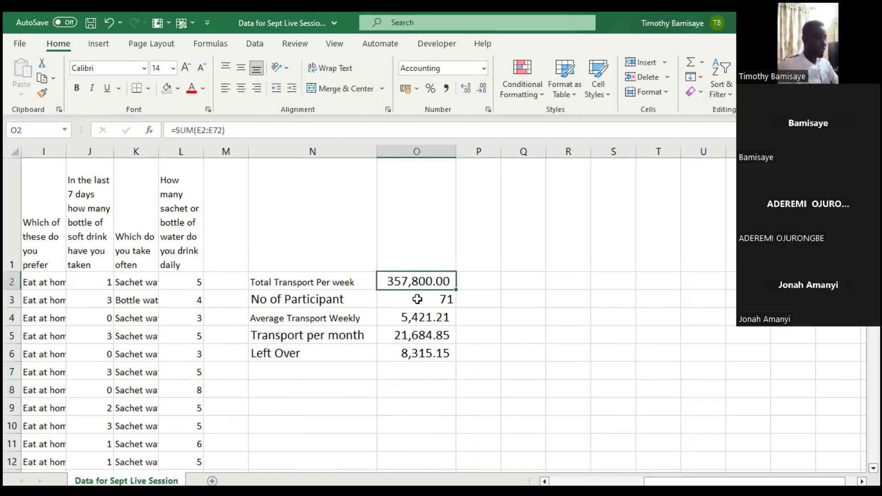
{"action": "left_click", "coordinate": [417, 299]}
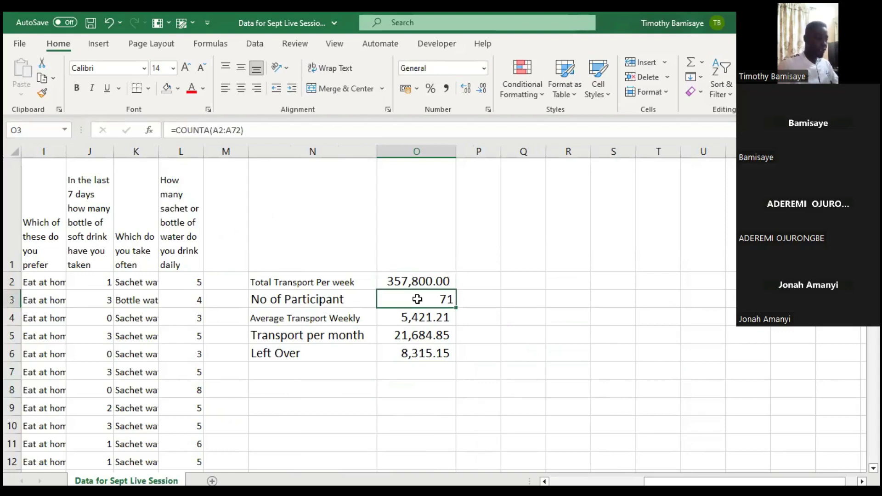
{"action": "left_click", "coordinate": [398, 387]}
{"action": "type", "text": "="}
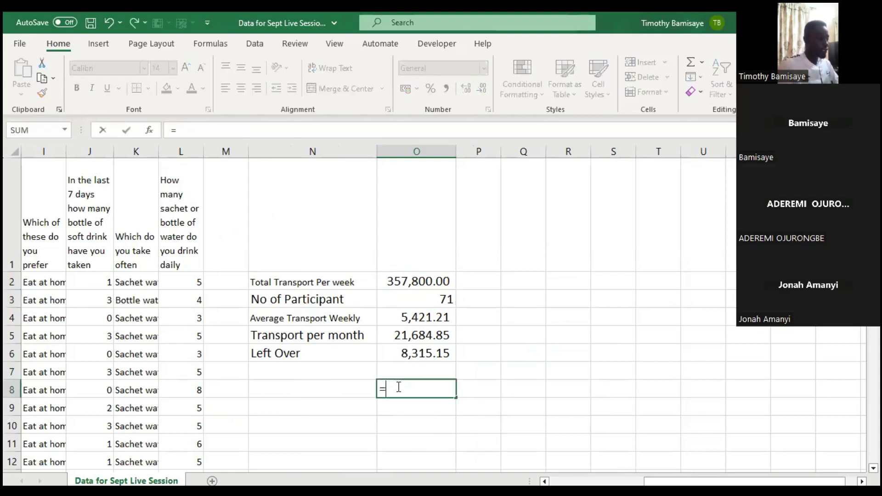
{"action": "left_click", "coordinate": [408, 282]}
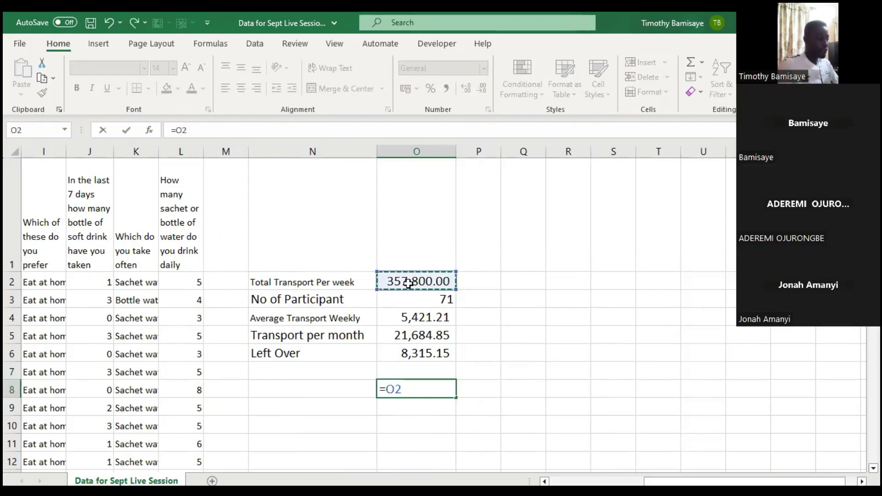
{"action": "type", "text": "/"}
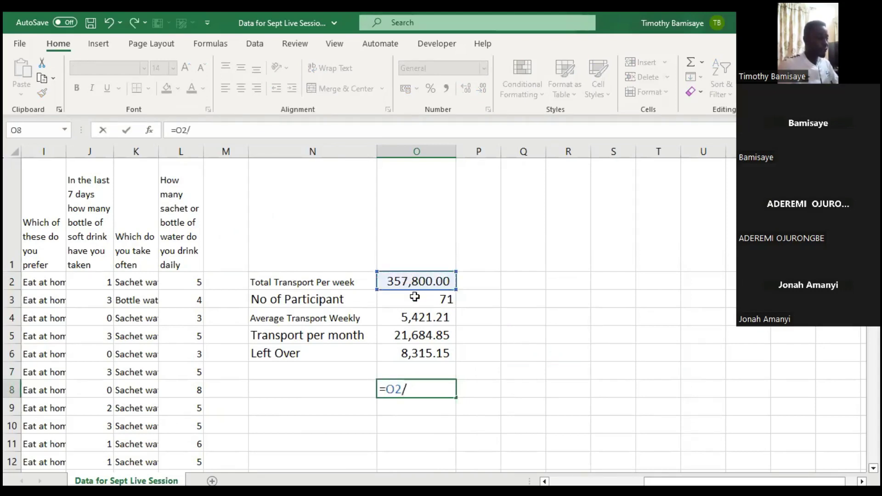
{"action": "left_click", "coordinate": [415, 298]}
{"action": "key", "text": "Return"}
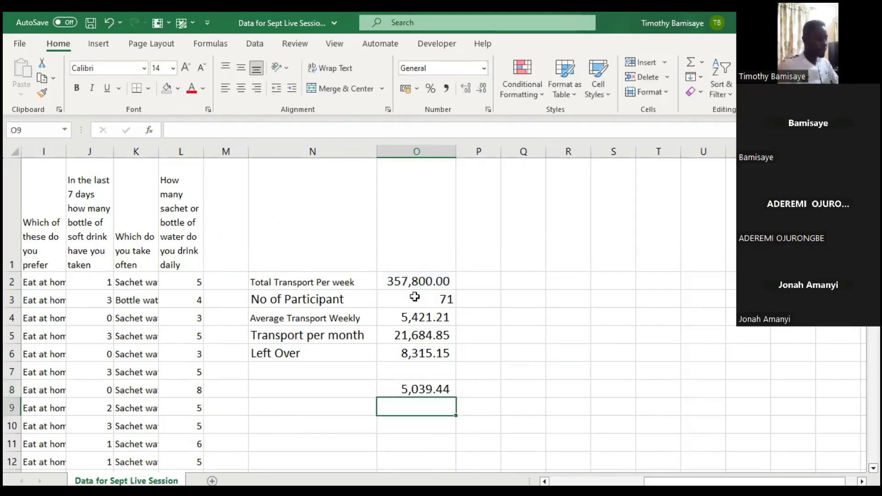
Compare the division formula in O8 with the AVERAGE formula in O4, and examine the weekly transport and Name columns they draw on.
{"action": "key", "text": "Up"}
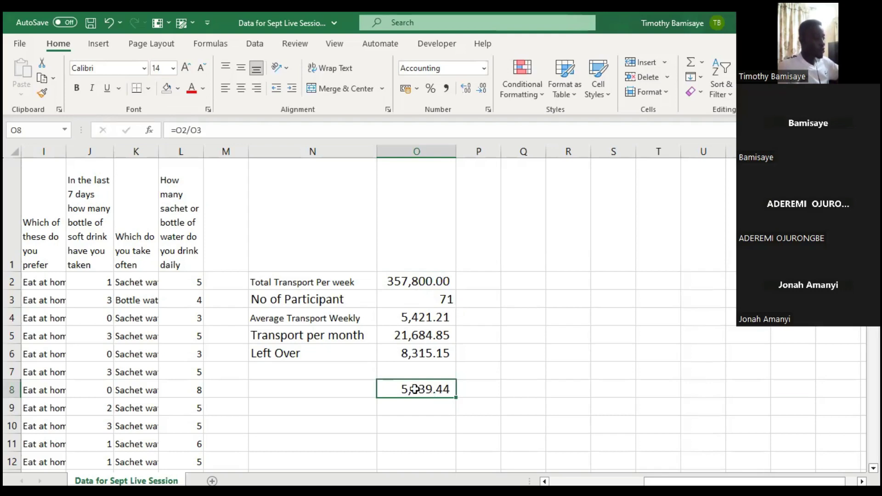
{"action": "left_click", "coordinate": [415, 318]}
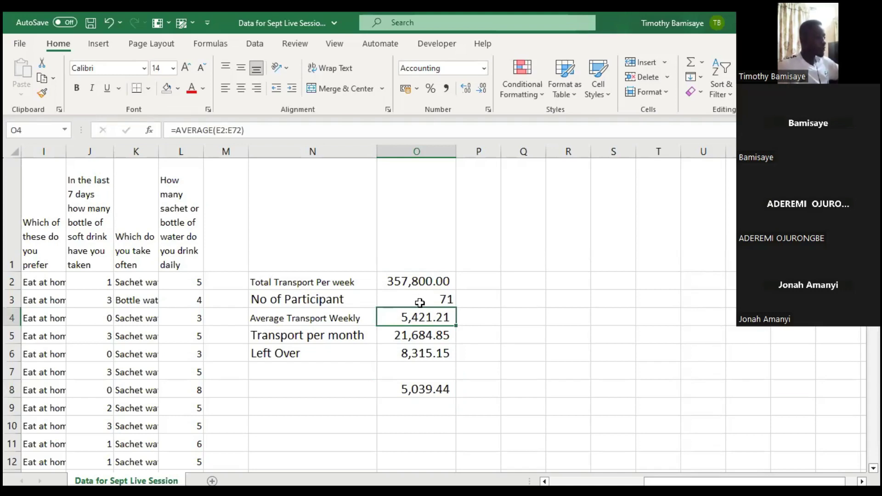
{"action": "scroll", "coordinate": [230, 285], "scroll_direction": "left", "scroll_amount": 3}
{"action": "left_click", "coordinate": [229, 285]}
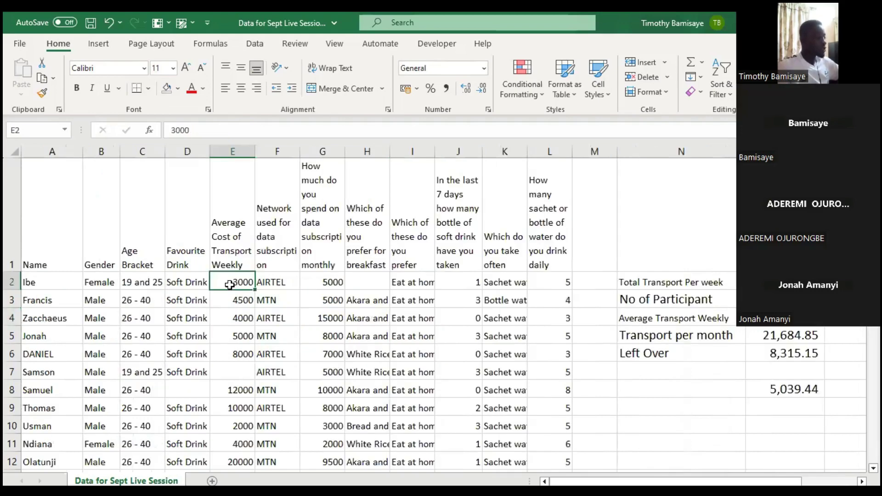
{"action": "left_click", "coordinate": [235, 147]}
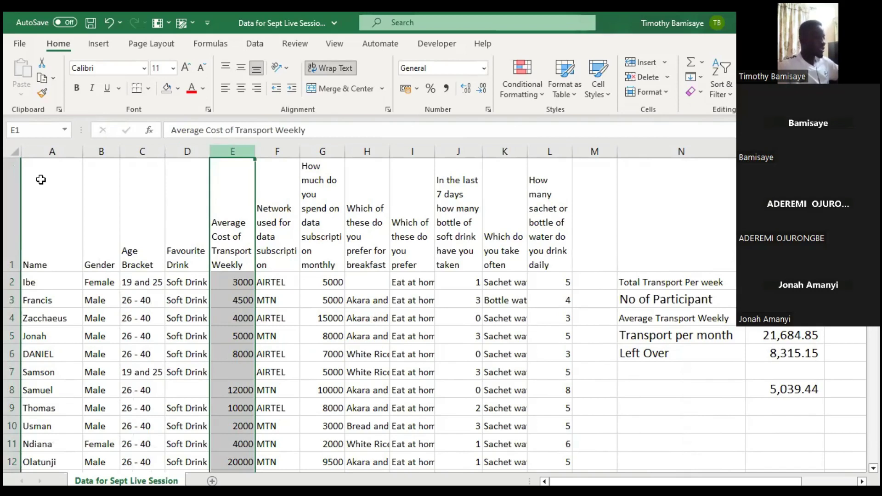
{"action": "left_click", "coordinate": [51, 151]}
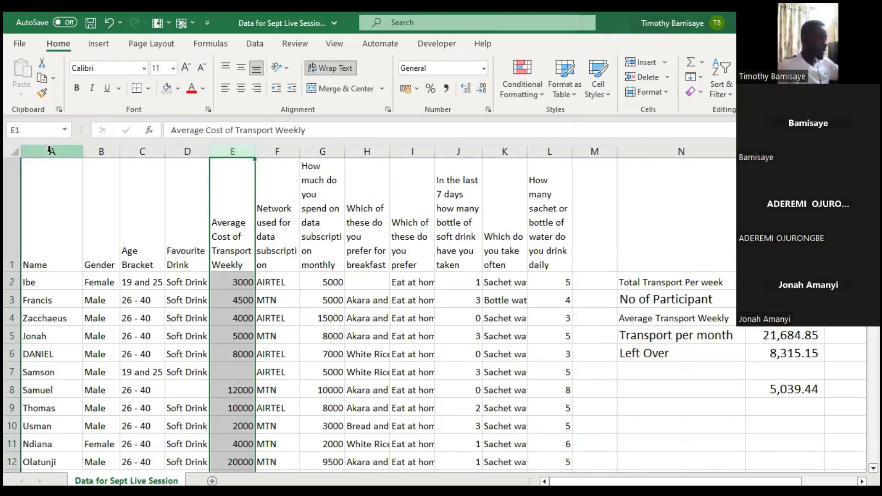
{"action": "left_click", "coordinate": [50, 151]}
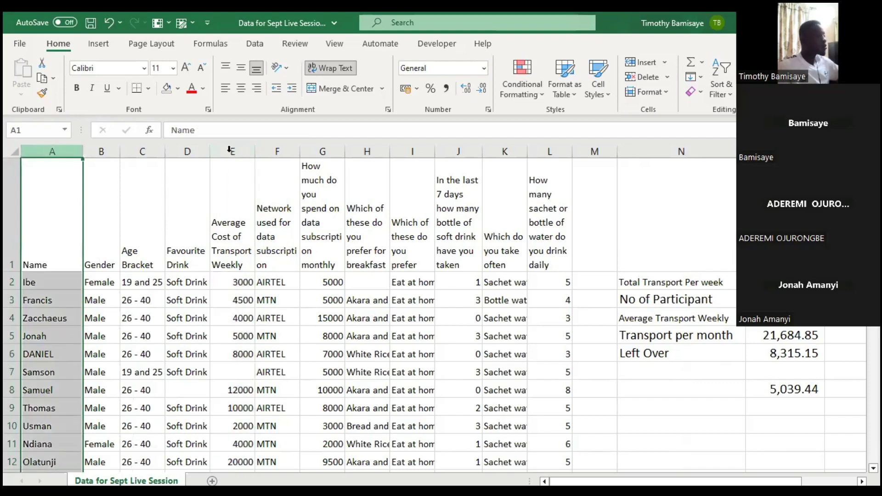
Look through the Average Cost of Transport Weekly column for participants with blank entries.
{"action": "left_click", "coordinate": [237, 372]}
{"action": "scroll", "coordinate": [237, 371], "scroll_direction": "down", "scroll_amount": 3}
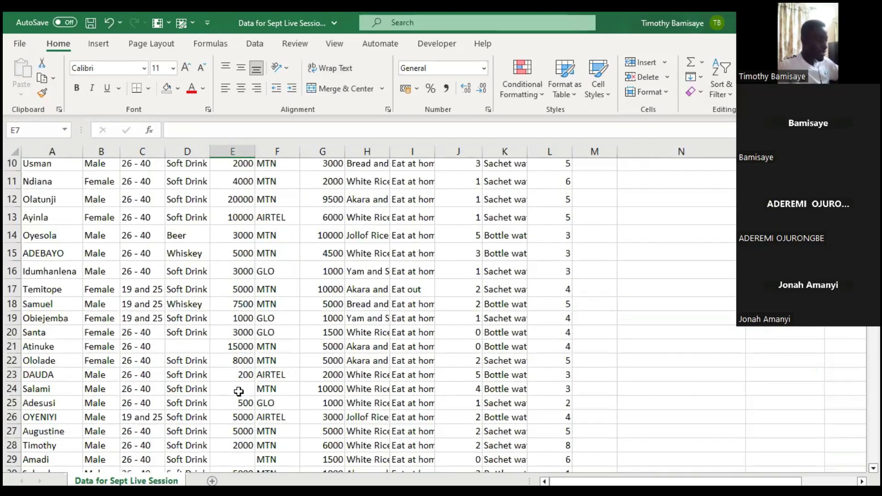
{"action": "left_click", "coordinate": [239, 392]}
{"action": "scroll", "coordinate": [239, 392], "scroll_direction": "down", "scroll_amount": 6}
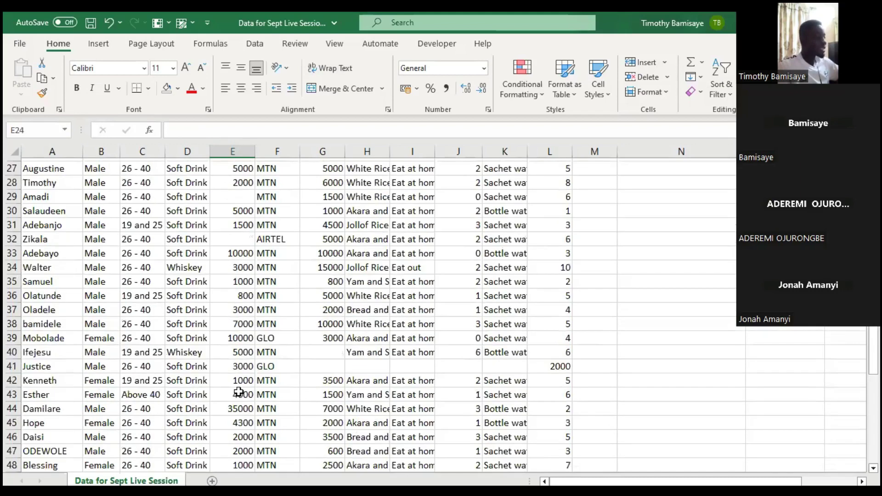
{"action": "left_click", "coordinate": [232, 242]}
{"action": "scroll", "coordinate": [232, 243], "scroll_direction": "down", "scroll_amount": 6}
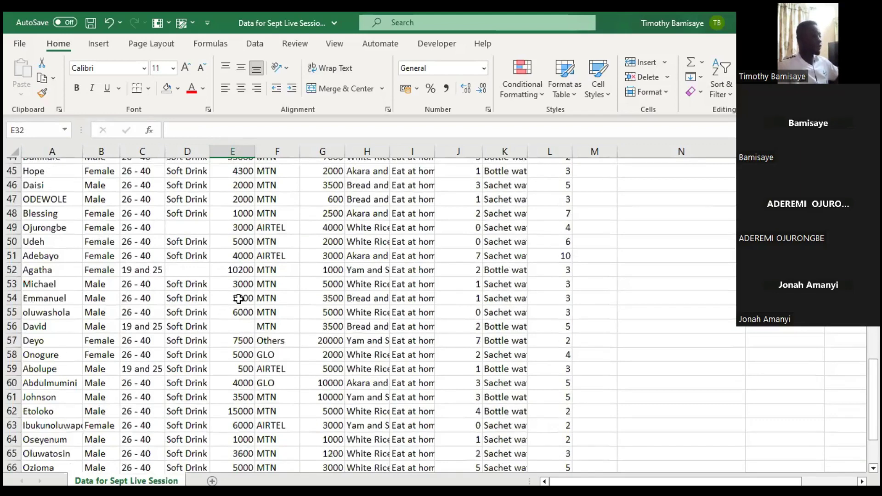
{"action": "scroll", "coordinate": [238, 299], "scroll_direction": "down", "scroll_amount": 1}
{"action": "left_click", "coordinate": [238, 299]}
{"action": "scroll", "coordinate": [238, 298], "scroll_direction": "down", "scroll_amount": 6}
{"action": "scroll", "coordinate": [237, 298], "scroll_direction": "up", "scroll_amount": 20}
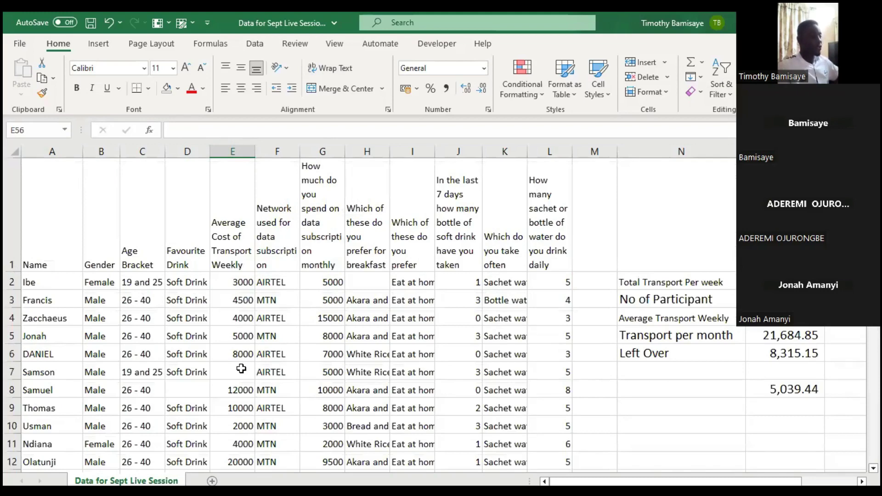
Change the divisor in cell O8 to 67, making the formula =O2/67.
{"action": "scroll", "coordinate": [242, 369], "scroll_direction": "right", "scroll_amount": 1}
{"action": "scroll", "coordinate": [241, 369], "scroll_direction": "right", "scroll_amount": 1}
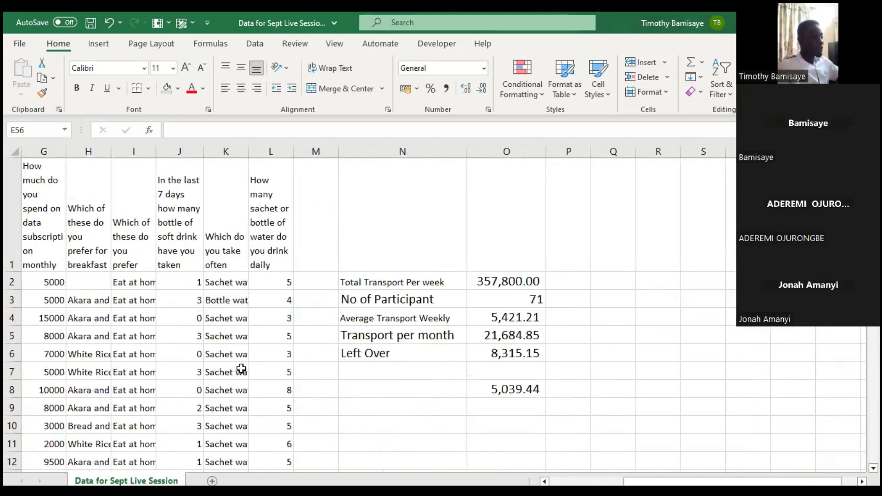
{"action": "scroll", "coordinate": [459, 400], "scroll_direction": "right", "scroll_amount": 1}
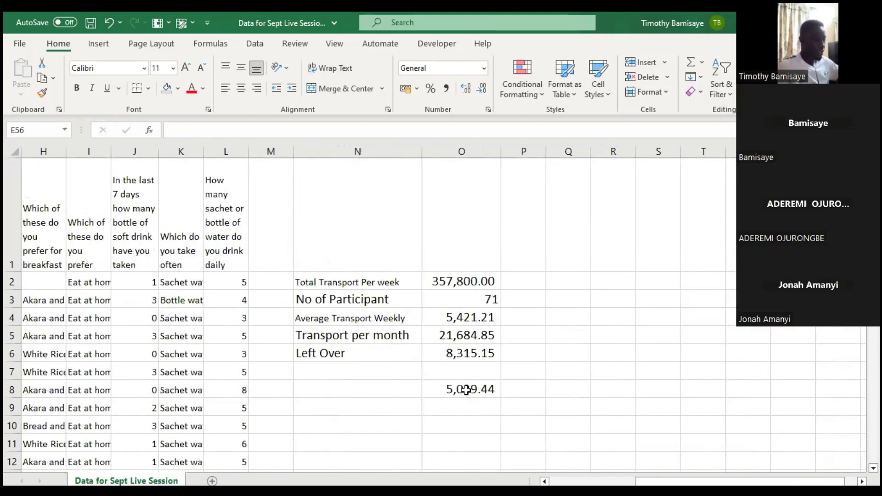
{"action": "left_click", "coordinate": [467, 391]}
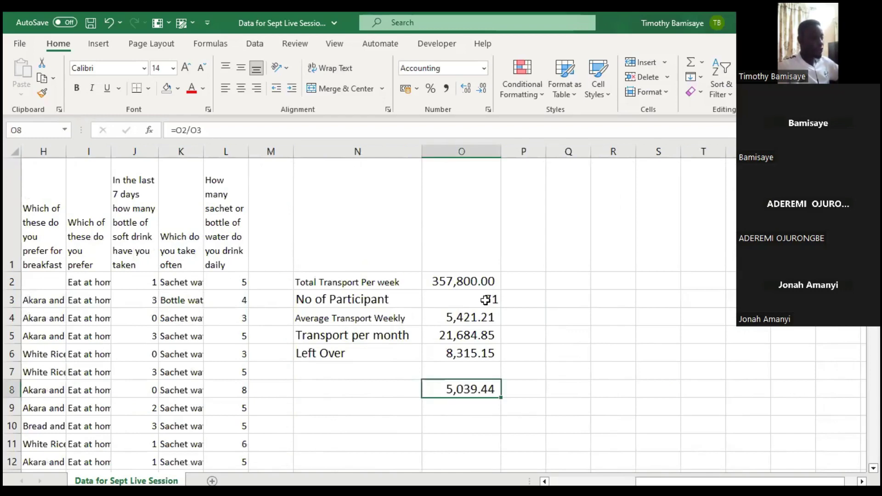
{"action": "left_click", "coordinate": [329, 133]}
{"action": "key", "text": "BackSpace"}
{"action": "key", "text": "BackSpace"}
{"action": "type", "text": "67"}
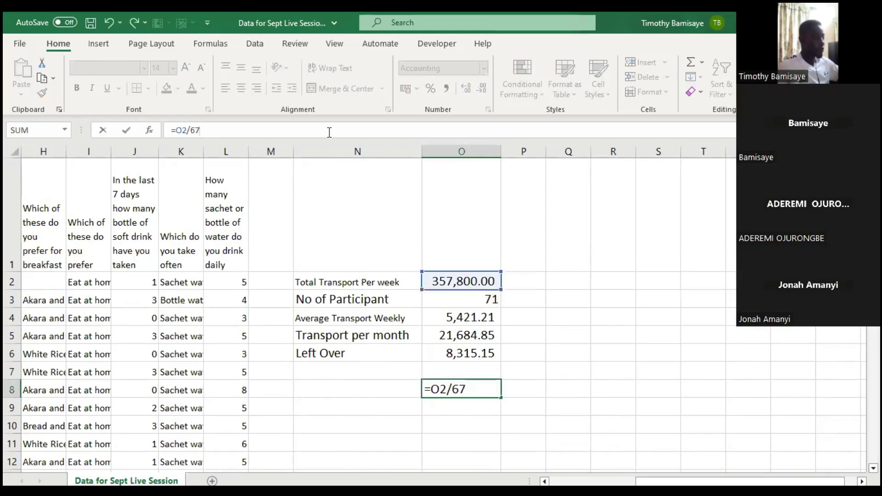
{"action": "key", "text": "Return"}
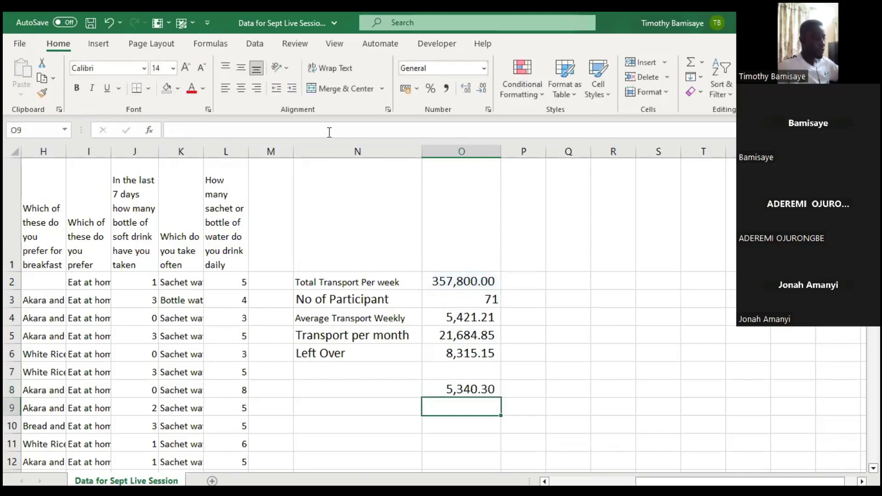
Recheck the weekly transport cost column row by row, from the first records to below the last one, for missing values.
{"action": "left_click", "coordinate": [470, 387]}
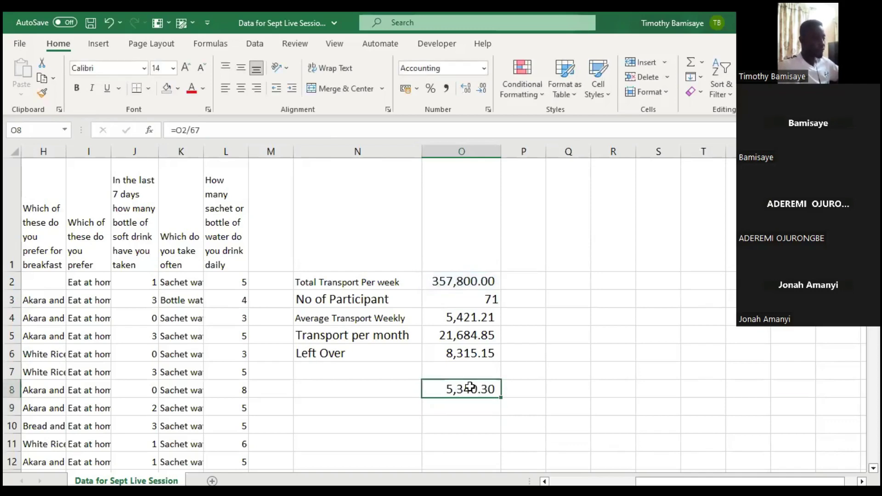
{"action": "scroll", "coordinate": [470, 387], "scroll_direction": "left", "scroll_amount": 3}
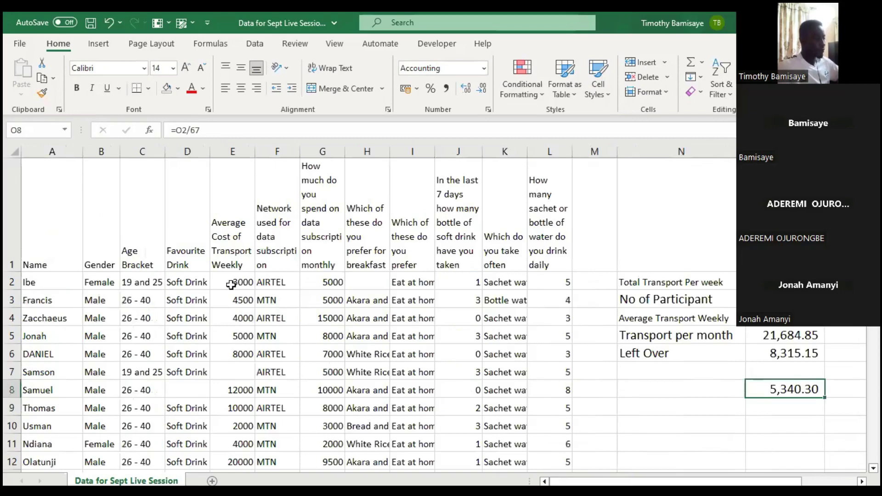
{"action": "scroll", "coordinate": [318, 275], "scroll_direction": "right", "scroll_amount": 2}
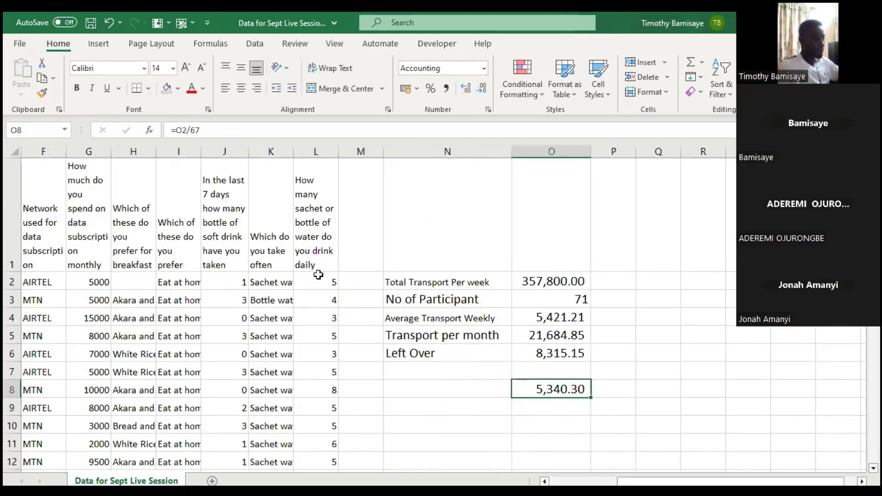
{"action": "scroll", "coordinate": [318, 274], "scroll_direction": "left", "scroll_amount": 2}
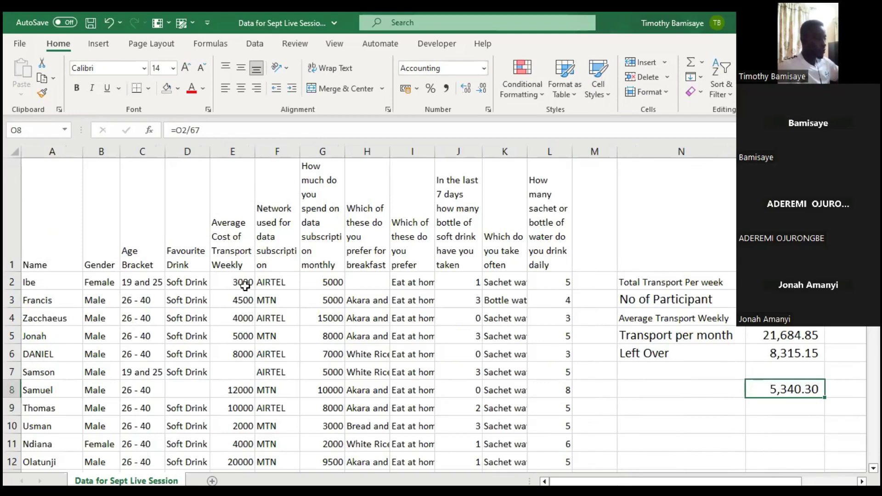
{"action": "left_click", "coordinate": [233, 371]}
{"action": "left_click", "coordinate": [233, 444]}
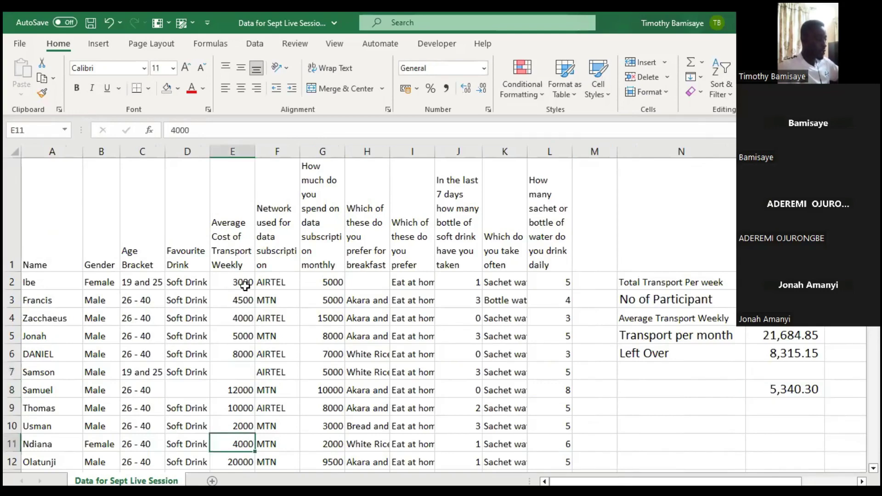
{"action": "key", "text": "Down"}
{"action": "key", "text": "Down"}
{"action": "key", "text": "Down"}
{"action": "key", "text": "Down"}
{"action": "key", "text": "Down"}
{"action": "key", "text": "Down"}
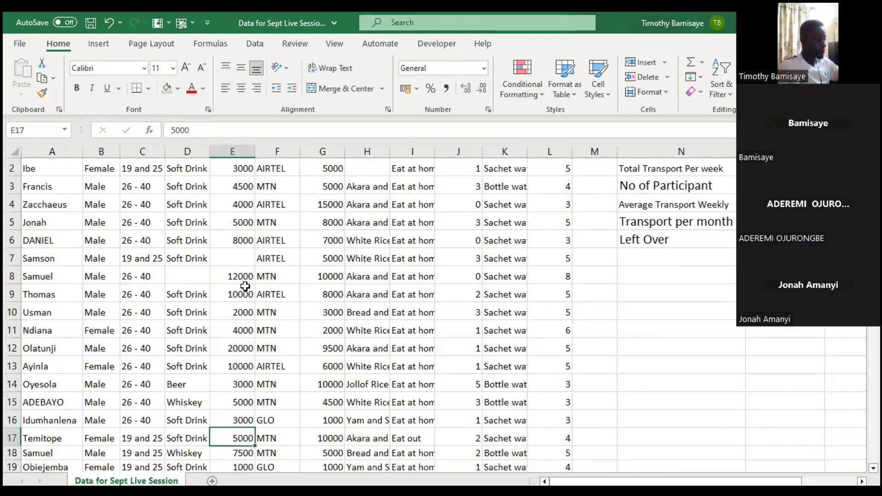
{"action": "key", "text": "Down"}
{"action": "key", "text": "Down"}
{"action": "key", "text": "Down"}
{"action": "key", "text": "Down"}
{"action": "key", "text": "Down"}
{"action": "key", "text": "Down"}
{"action": "key", "text": "Down"}
{"action": "key", "text": "Down"}
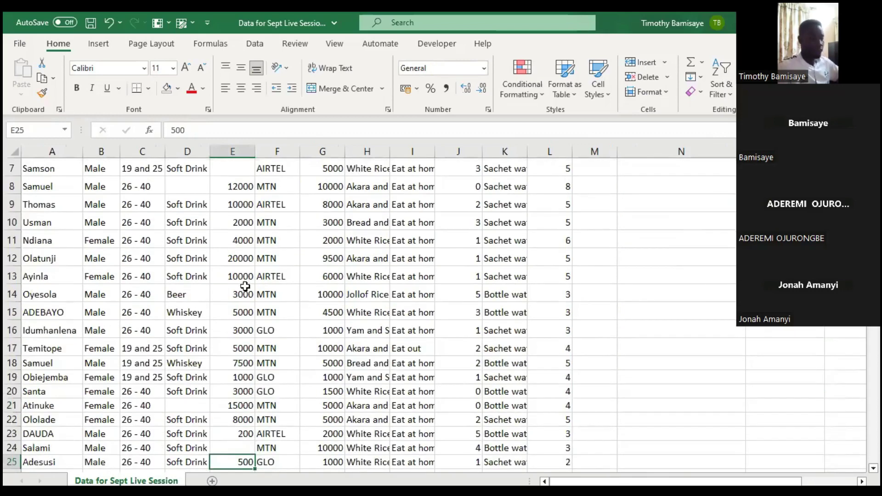
{"action": "key", "text": "Down"}
{"action": "key", "text": "Down"}
{"action": "key", "text": "Down"}
{"action": "key", "text": "Down"}
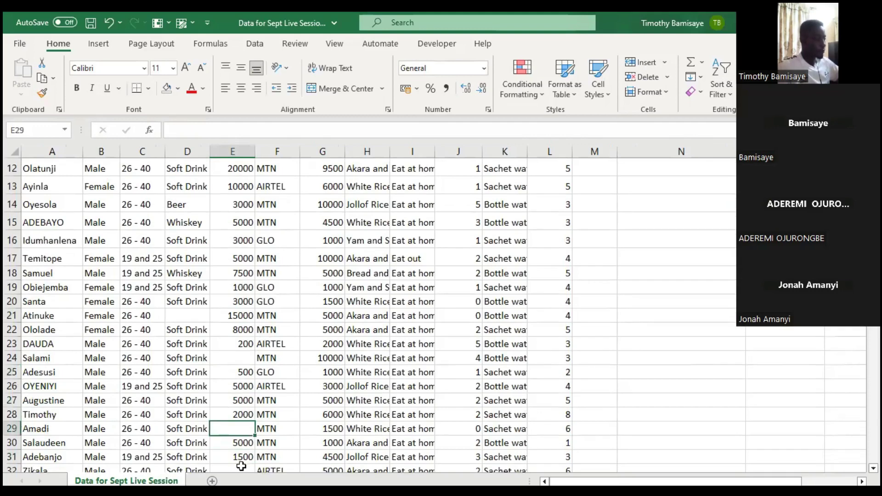
{"action": "key", "text": "Down"}
{"action": "key", "text": "Down"}
{"action": "key", "text": "Down"}
{"action": "key", "text": "Down"}
{"action": "key", "text": "Down"}
{"action": "key", "text": "Down"}
{"action": "key", "text": "Down"}
{"action": "key", "text": "Down"}
{"action": "key", "text": "Down"}
{"action": "key", "text": "Down"}
{"action": "key", "text": "Down"}
{"action": "key", "text": "Down"}
{"action": "key", "text": "Down"}
{"action": "key", "text": "Down"}
{"action": "key", "text": "Down"}
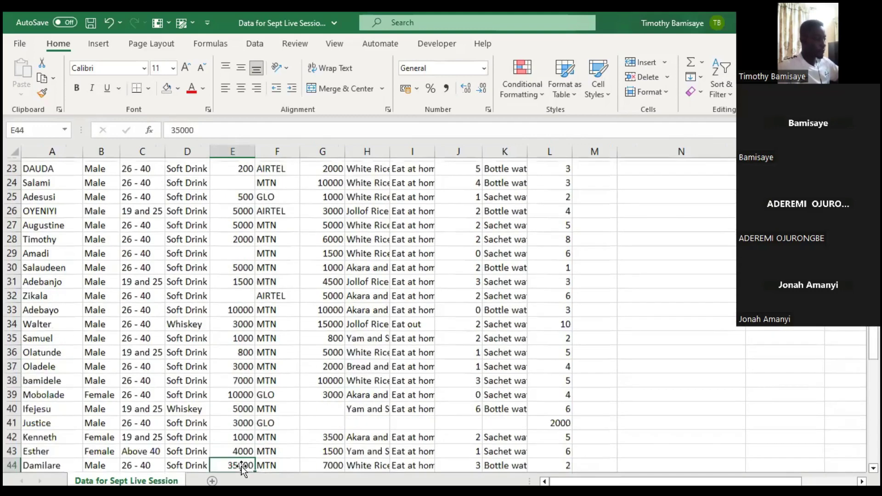
{"action": "key", "text": "Down"}
{"action": "key", "text": "Down"}
{"action": "key", "text": "Down"}
{"action": "key", "text": "Down"}
{"action": "key", "text": "Down"}
{"action": "key", "text": "Down"}
{"action": "key", "text": "Down"}
{"action": "key", "text": "Down"}
{"action": "key", "text": "Down"}
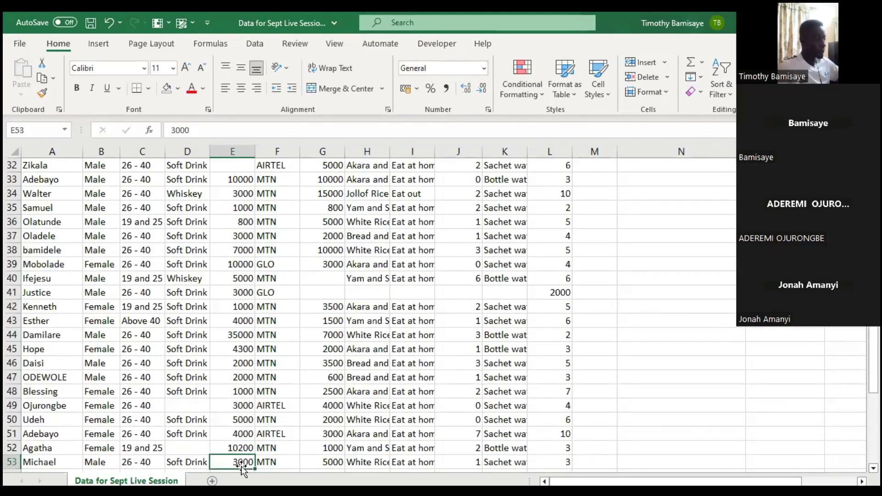
{"action": "key", "text": "Down"}
{"action": "key", "text": "Down"}
{"action": "key", "text": "Down"}
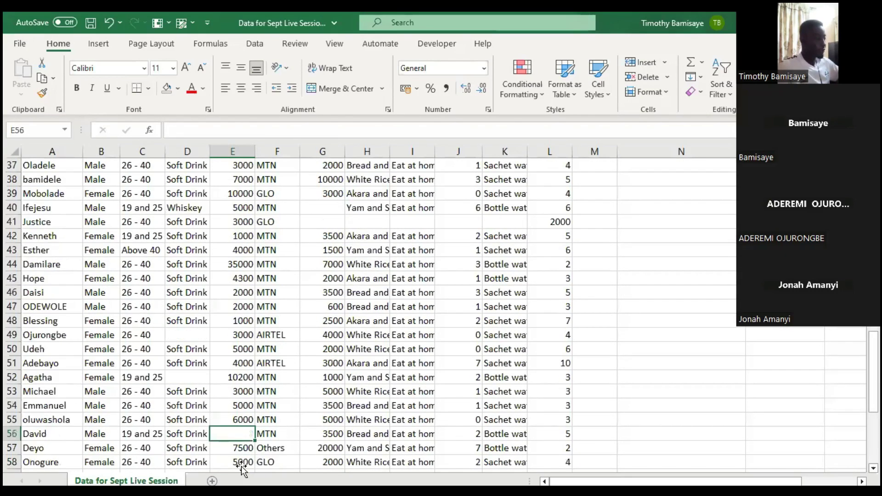
{"action": "key", "text": "Down"}
{"action": "key", "text": "Down"}
{"action": "key", "text": "Down"}
{"action": "key", "text": "Down"}
{"action": "key", "text": "Down"}
{"action": "key", "text": "Down"}
{"action": "key", "text": "Down"}
{"action": "key", "text": "Down"}
{"action": "key", "text": "Down"}
{"action": "key", "text": "Down"}
{"action": "key", "text": "Down"}
{"action": "key", "text": "Down"}
{"action": "key", "text": "Down"}
{"action": "key", "text": "Down"}
{"action": "key", "text": "Down"}
{"action": "key", "text": "Down"}
{"action": "key", "text": "Down"}
{"action": "key", "text": "Down"}
{"action": "key", "text": "Down"}
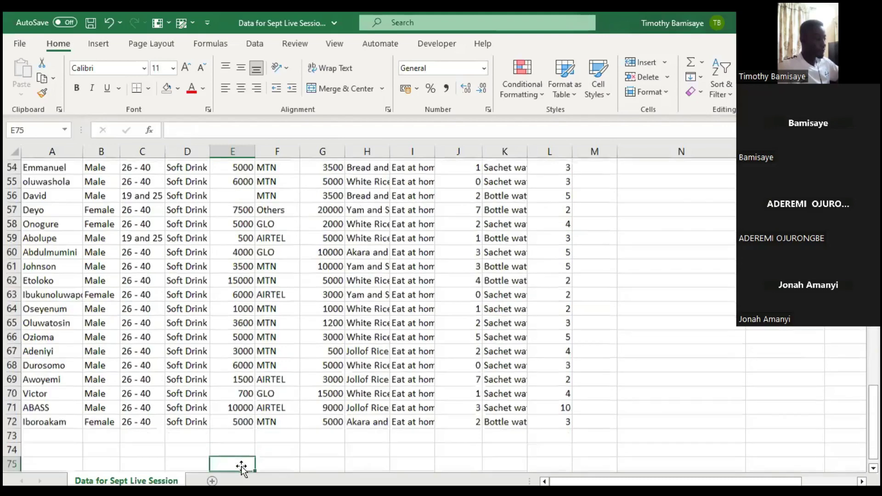
Change the divisor in cell O8 to 66, making the formula =O2/66.
{"action": "key", "text": "Up"}
{"action": "scroll", "coordinate": [241, 466], "scroll_direction": "right", "scroll_amount": 3}
{"action": "scroll", "coordinate": [242, 466], "scroll_direction": "up", "scroll_amount": 18}
{"action": "scroll", "coordinate": [241, 466], "scroll_direction": "right", "scroll_amount": 5}
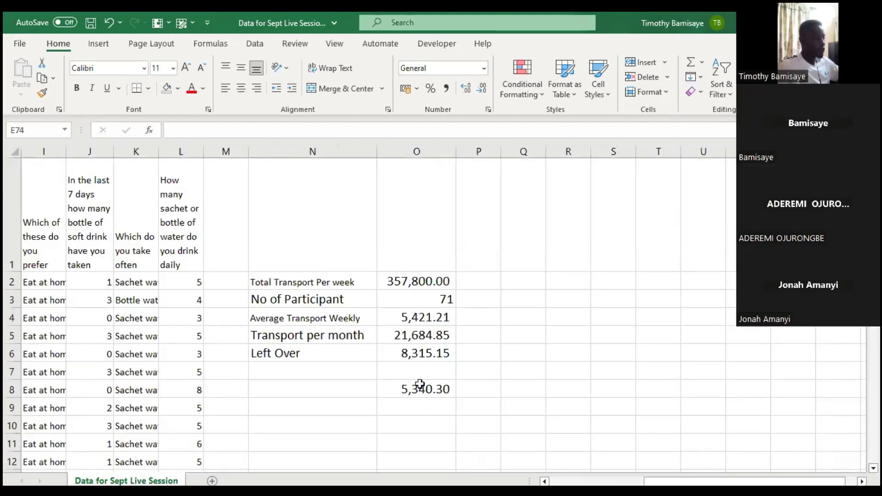
{"action": "left_click", "coordinate": [308, 131]}
{"action": "key", "text": "BackSpace"}
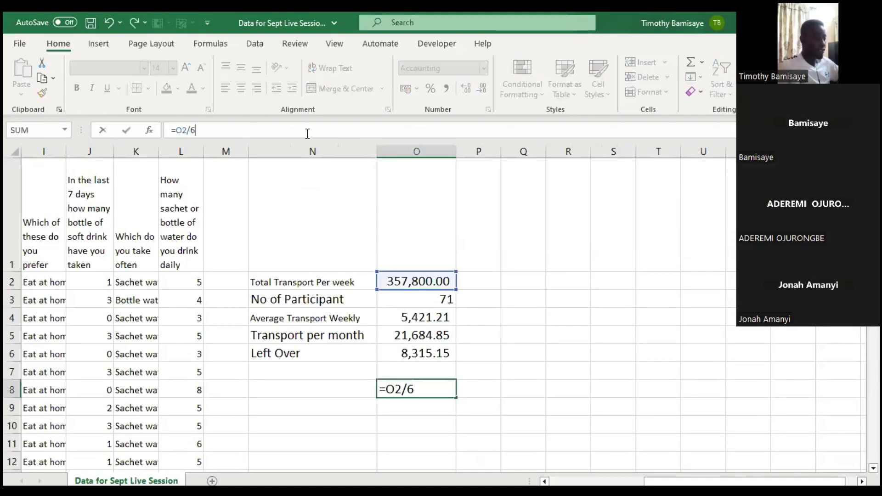
{"action": "type", "text": "6"}
{"action": "key", "text": "Return"}
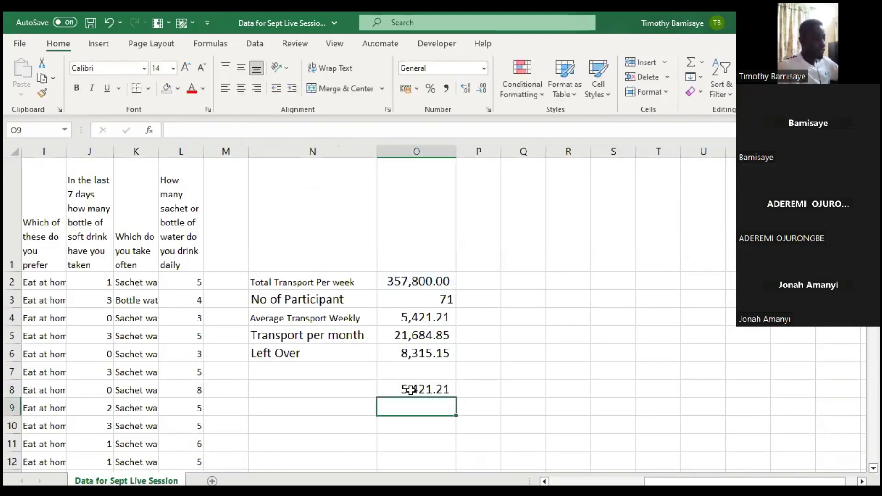
Compare the AVERAGE formula in O4 with the division in O8, and check the COUNTA formula for the number of participants in O3.
{"action": "left_click", "coordinate": [396, 316]}
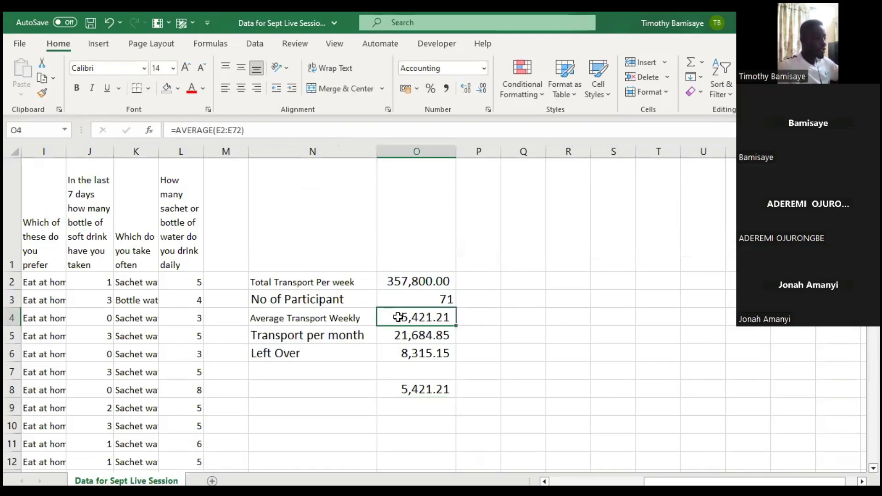
{"action": "left_click", "coordinate": [408, 390]}
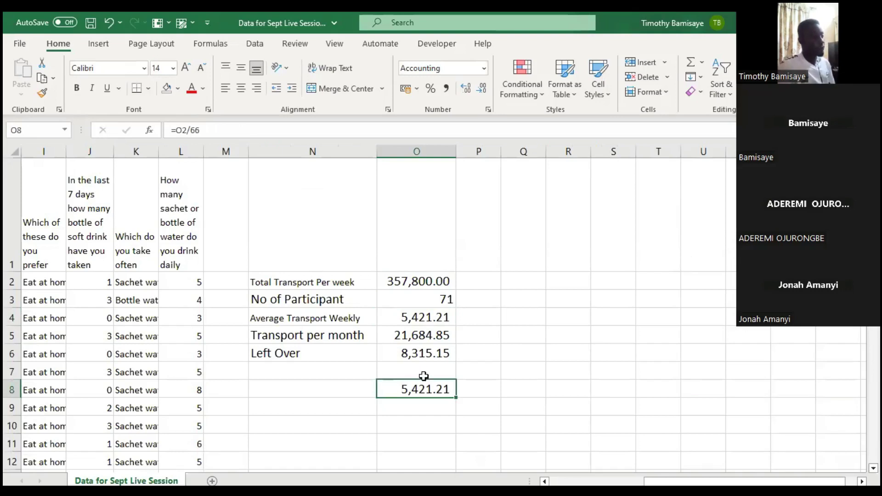
{"action": "left_click", "coordinate": [408, 301]}
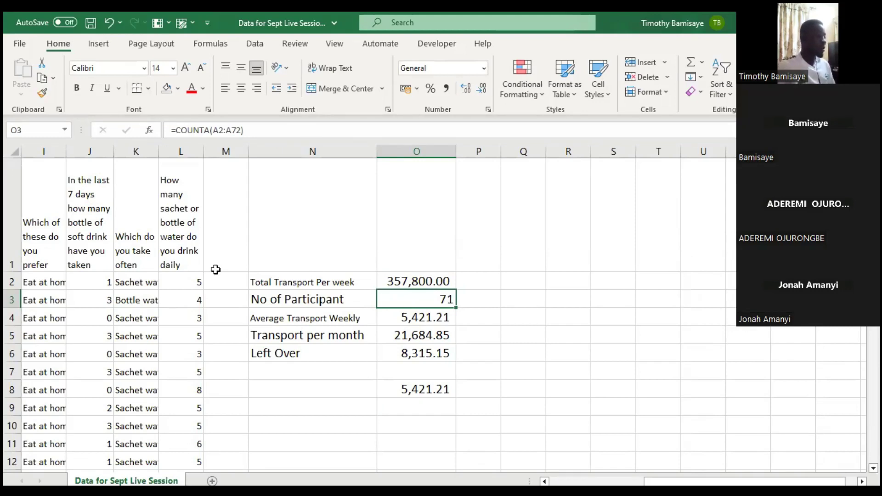
Replace the division in cell O8 with =COUNTA(E2:E72) to count the participants who entered a weekly transport cost.
{"action": "left_click", "coordinate": [418, 391]}
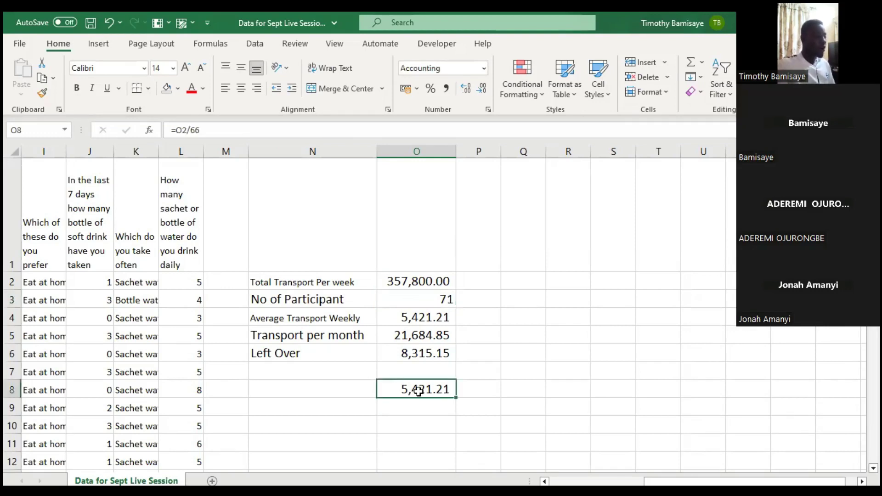
{"action": "key", "text": "Delete"}
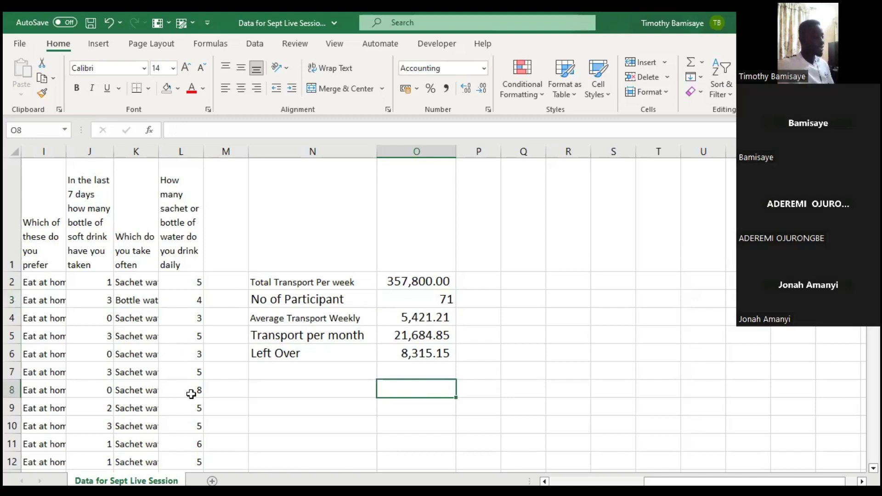
{"action": "scroll", "coordinate": [191, 394], "scroll_direction": "left", "scroll_amount": 2}
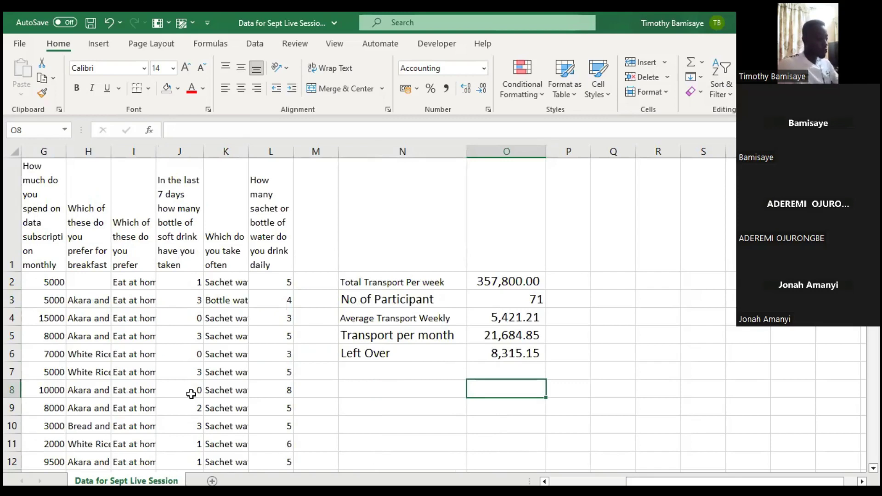
{"action": "type", "text": "="}
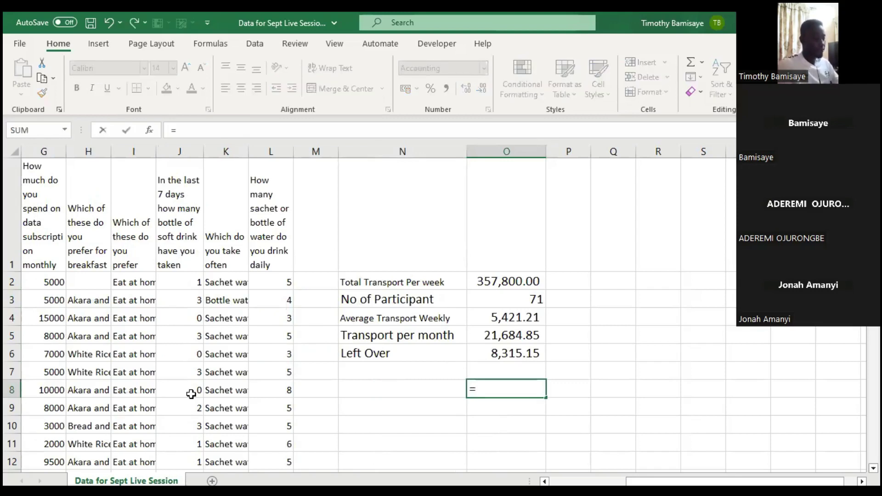
{"action": "type", "text": "counta"}
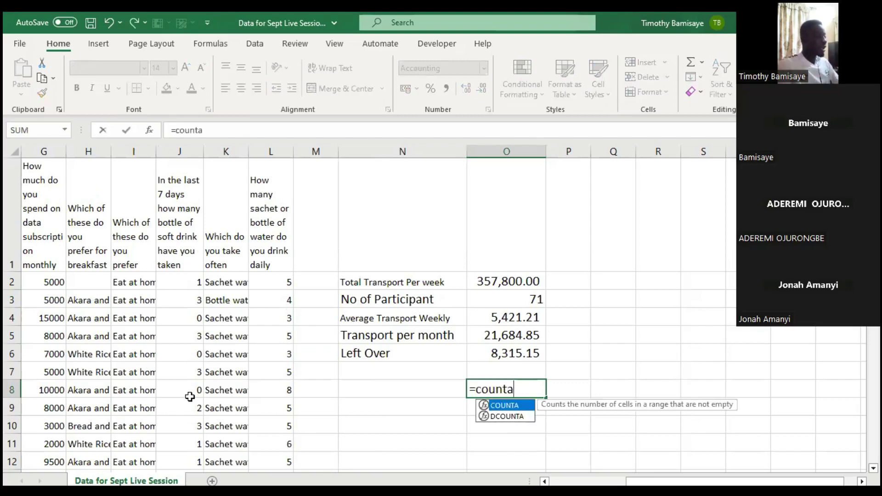
{"action": "key", "text": "Tab"}
{"action": "left_click", "coordinate": [89, 316]}
{"action": "key", "text": "Left"}
{"action": "key", "text": "Left"}
{"action": "key", "text": "Left"}
{"action": "key", "text": "Left"}
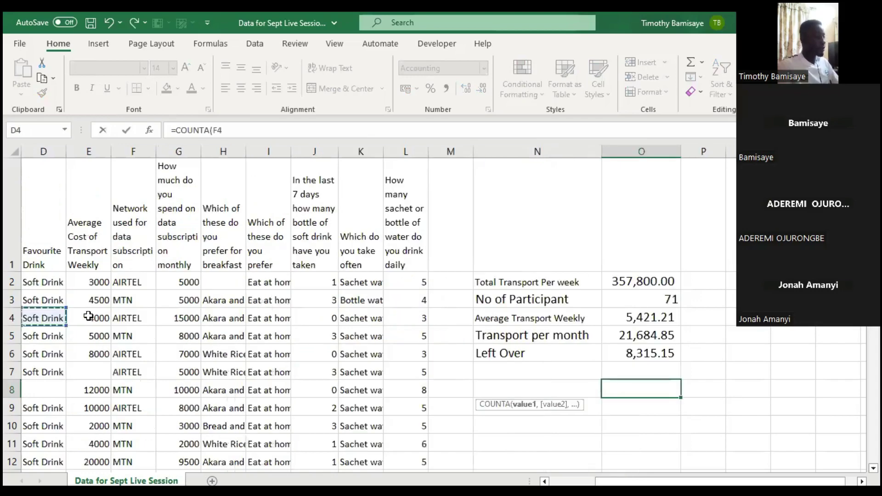
{"action": "key", "text": "Up"}
{"action": "key", "text": "Up"}
{"action": "key", "text": "Right"}
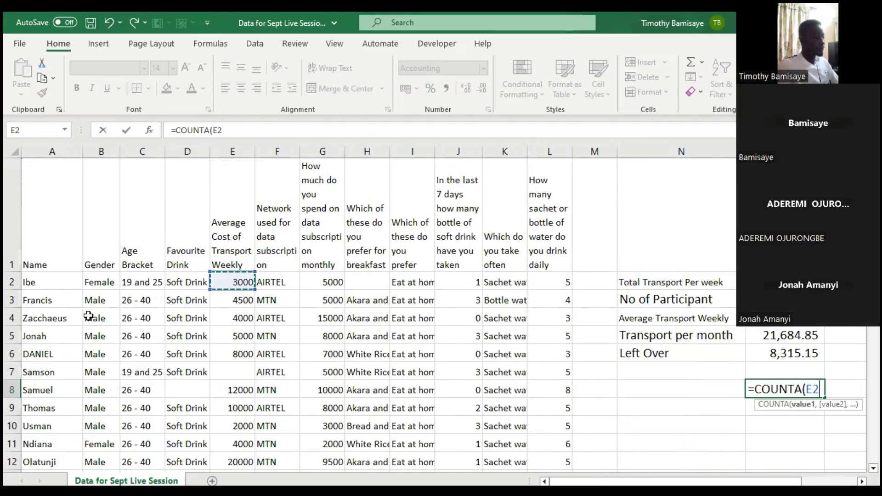
{"action": "key", "text": "ctrl+shift+Down"}
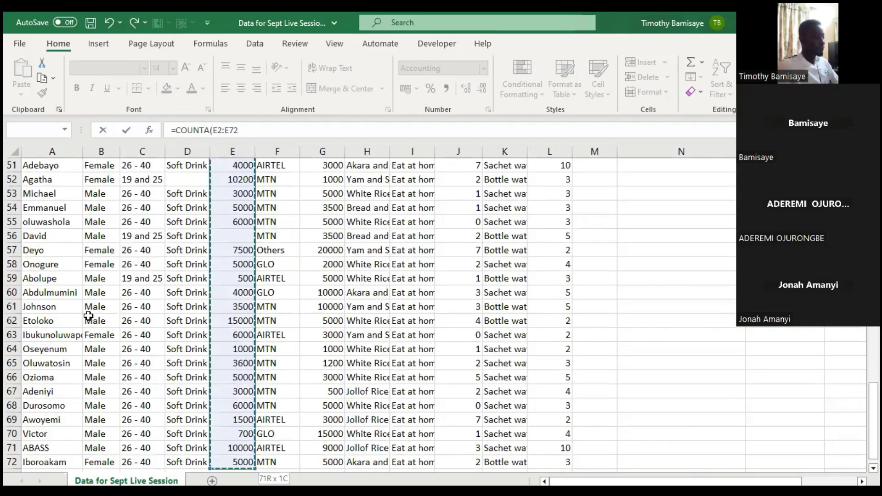
{"action": "scroll", "coordinate": [88, 316], "scroll_direction": "down", "scroll_amount": 7}
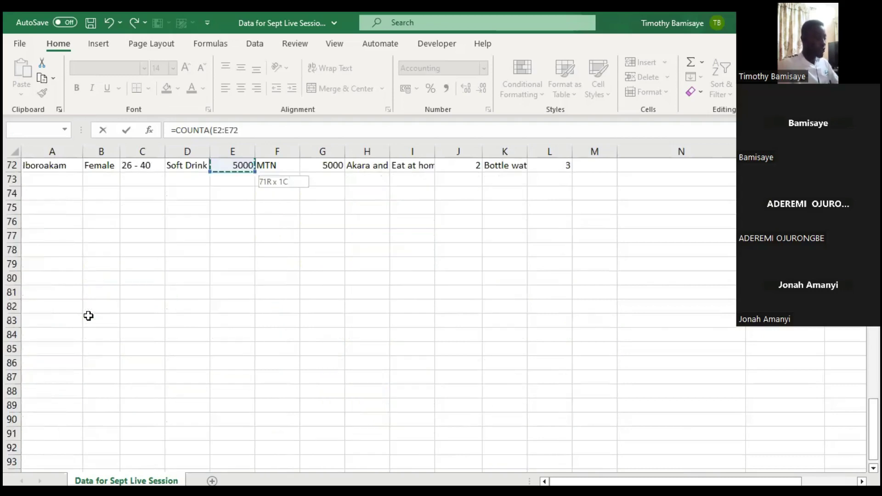
{"action": "type", "text": ")"}
{"action": "key", "text": "Return"}
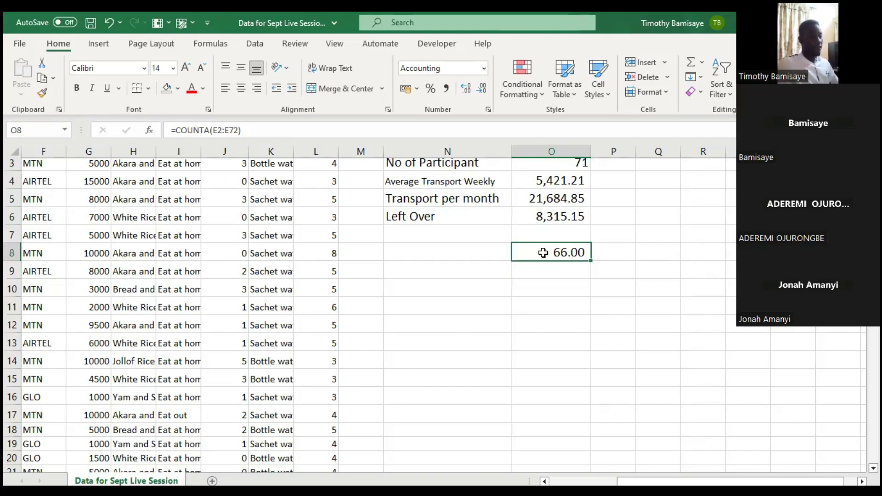
Clear the COUNTA formula from cell O8.
{"action": "key", "text": "Delete"}
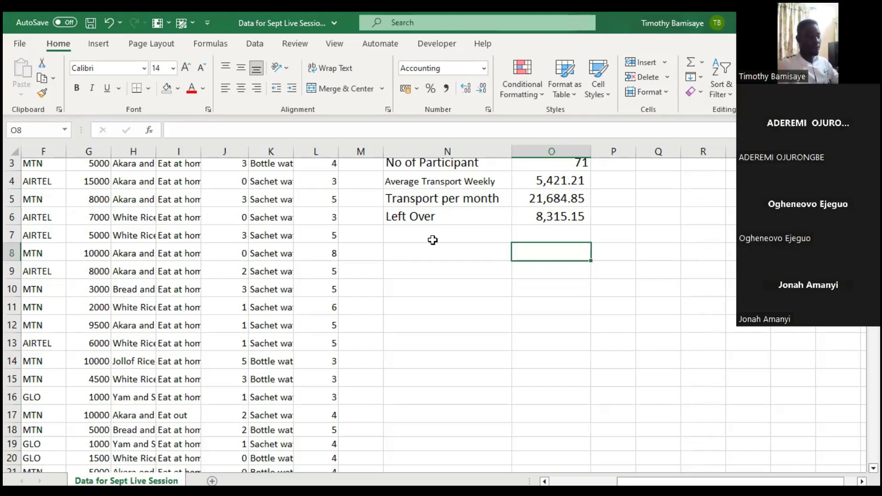
{"action": "left_click", "coordinate": [487, 252]}
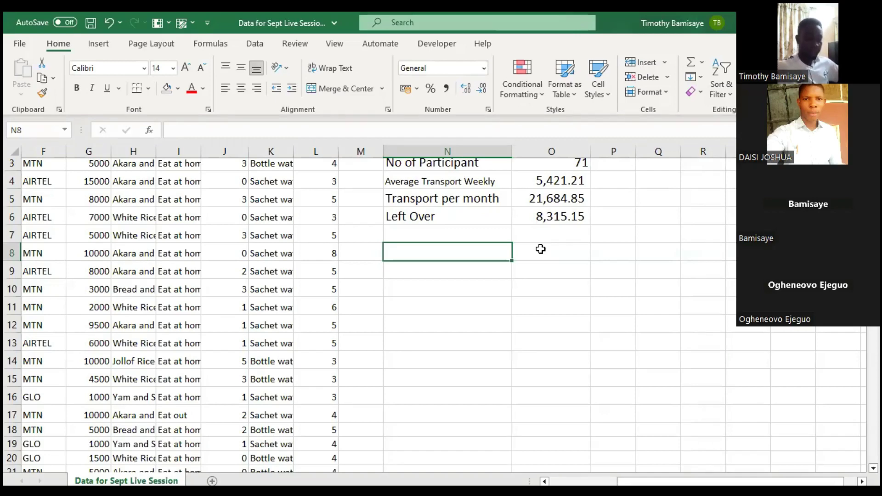
{"action": "left_click", "coordinate": [541, 249]}
{"action": "scroll", "coordinate": [474, 250], "scroll_direction": "up", "scroll_amount": 2}
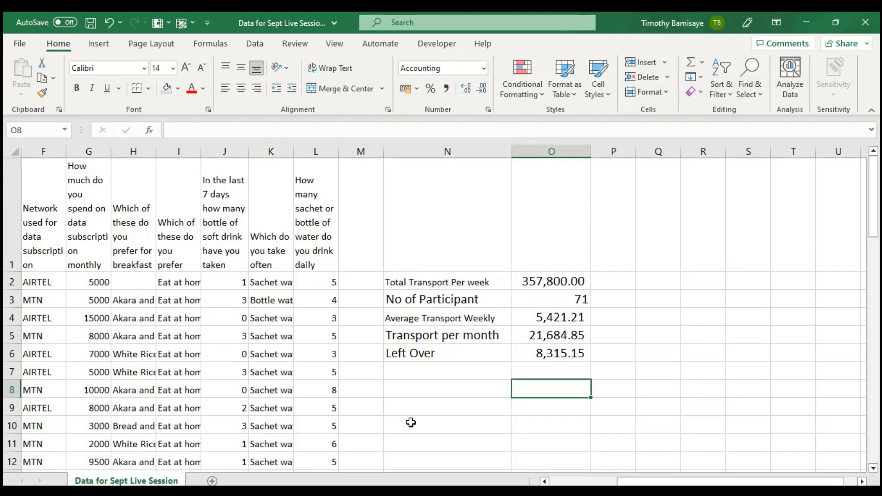
Enter the label "Highest Spend on Transport" in cell N8 and widen column N to fit the text.
{"action": "key", "text": "Left"}
{"action": "key", "text": "Left"}
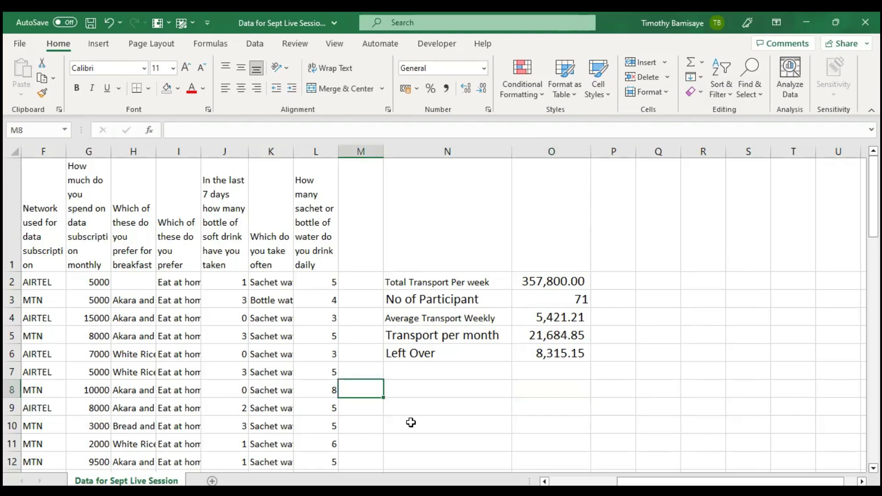
{"action": "key", "text": "Right"}
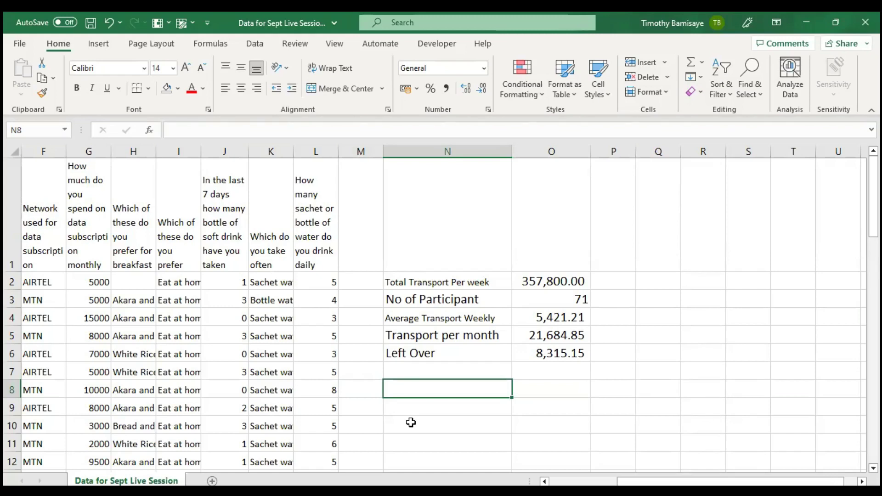
{"action": "type", "text": "Highest"}
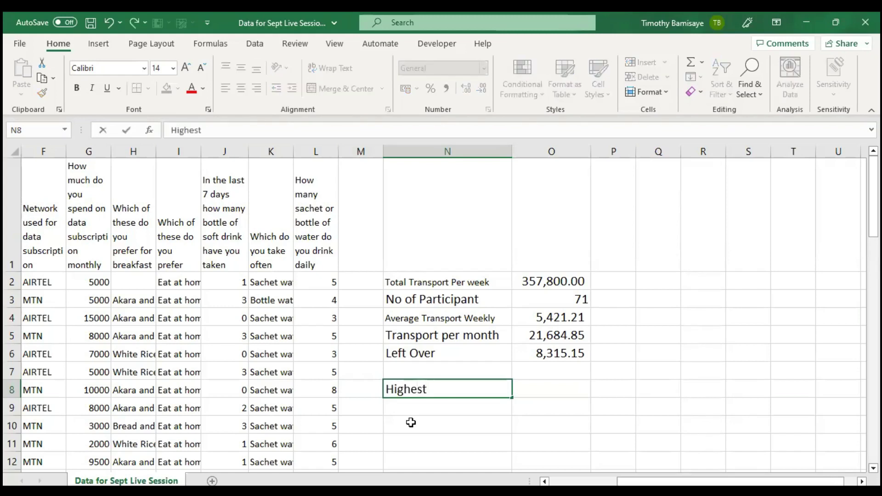
{"action": "type", "text": " Spenf"}
{"action": "key", "text": "BackSpace"}
{"action": "type", "text": "d "}
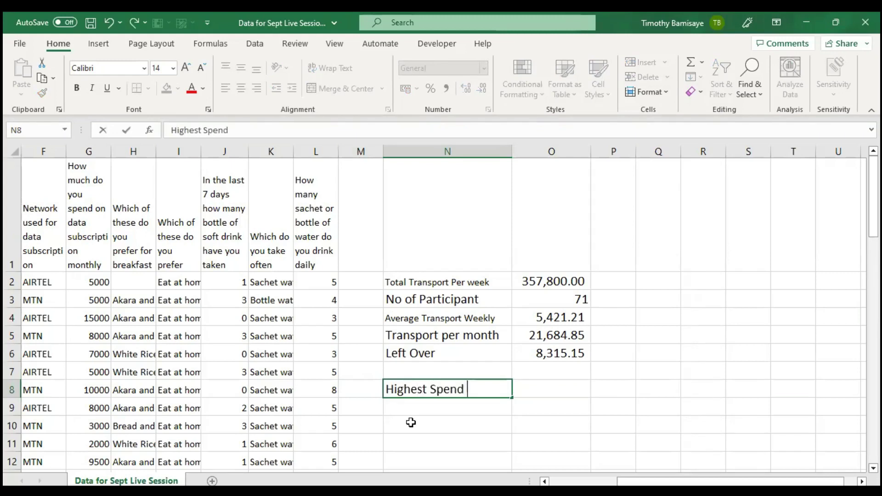
{"action": "type", "text": "on Trans"}
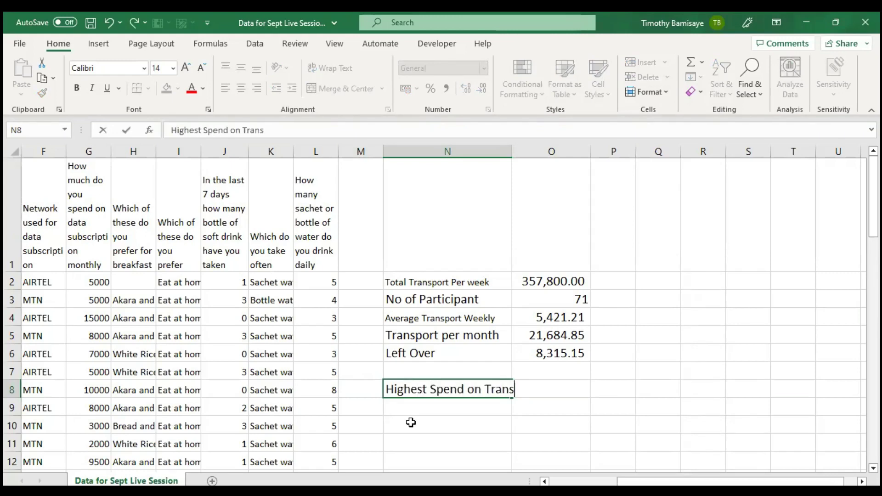
{"action": "type", "text": "port"}
{"action": "key", "text": "Tab"}
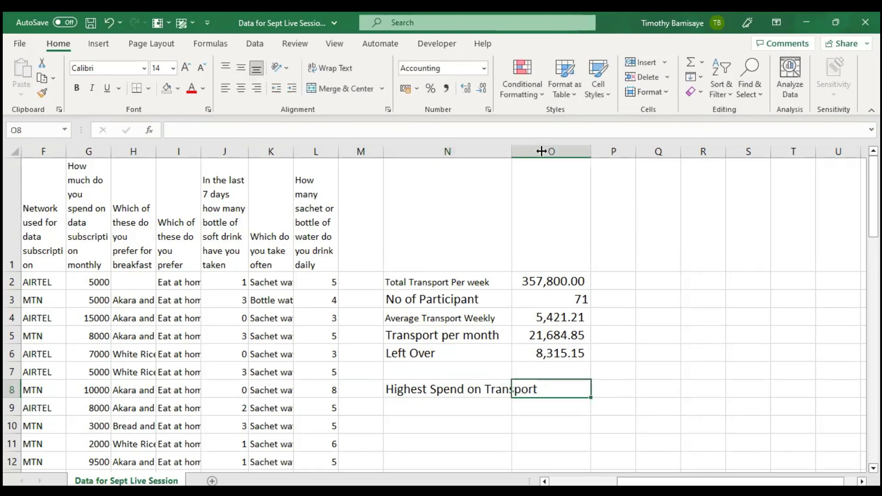
Enter the label "Lowest Spend on transport" in cell N9.
{"action": "left_click", "coordinate": [433, 402]}
{"action": "type", "text": "Low"}
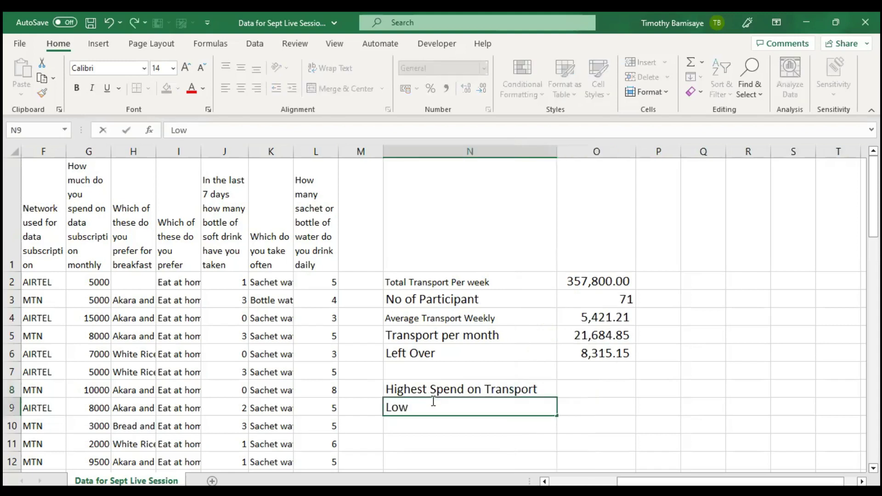
{"action": "type", "text": "est"}
{"action": "type", "text": "Spend on tr"}
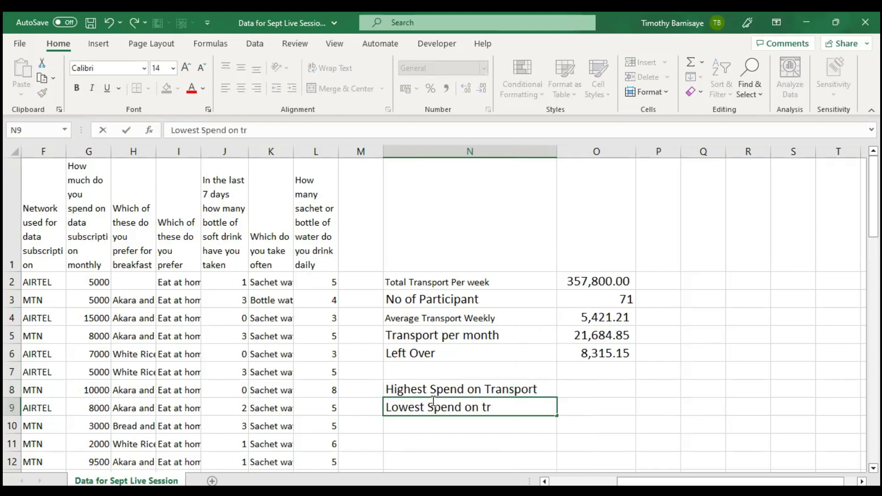
{"action": "type", "text": "ansport"}
{"action": "key", "text": "Tab"}
Enter =MAX(E2:E72) in cell O8 to return the highest weekly transport spend.
{"action": "key", "text": "Up"}
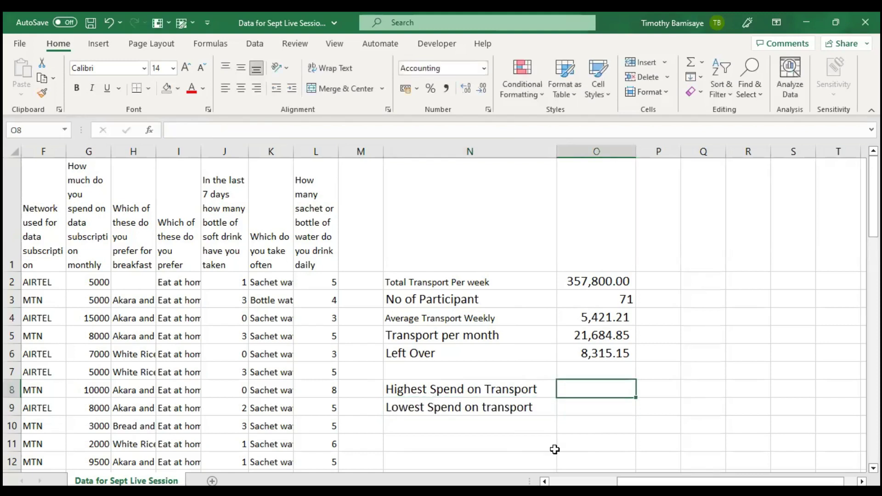
{"action": "type", "text": "="}
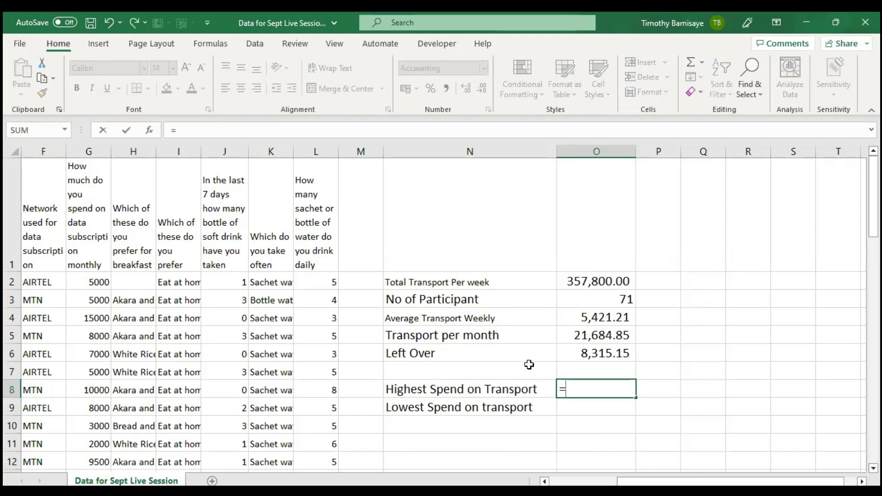
{"action": "type", "text": "max("}
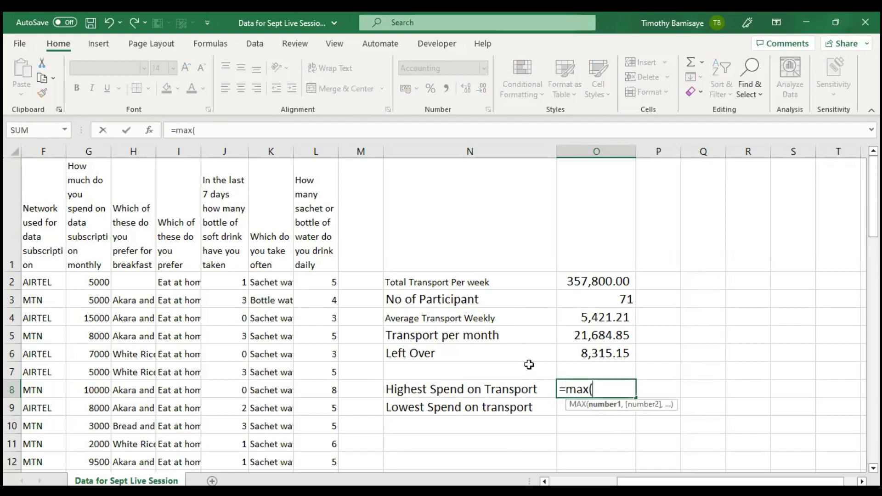
{"action": "left_click", "coordinate": [115, 283]}
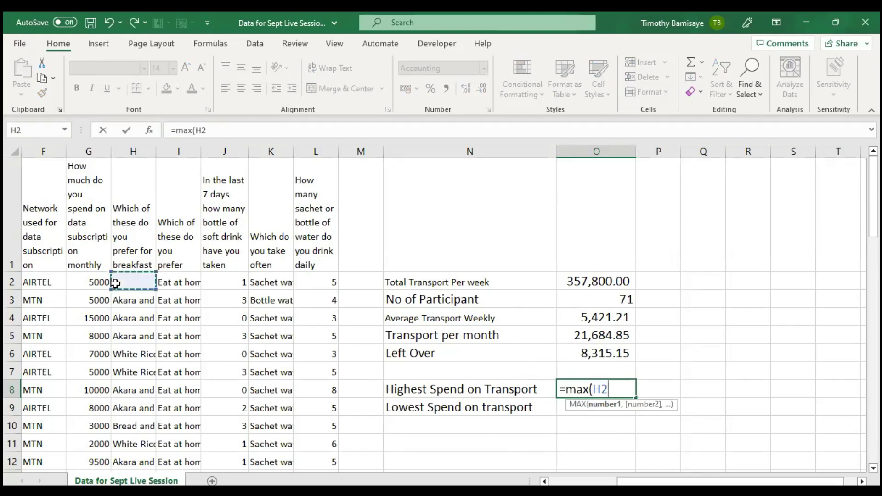
{"action": "key", "text": "Left"}
{"action": "key", "text": "Left"}
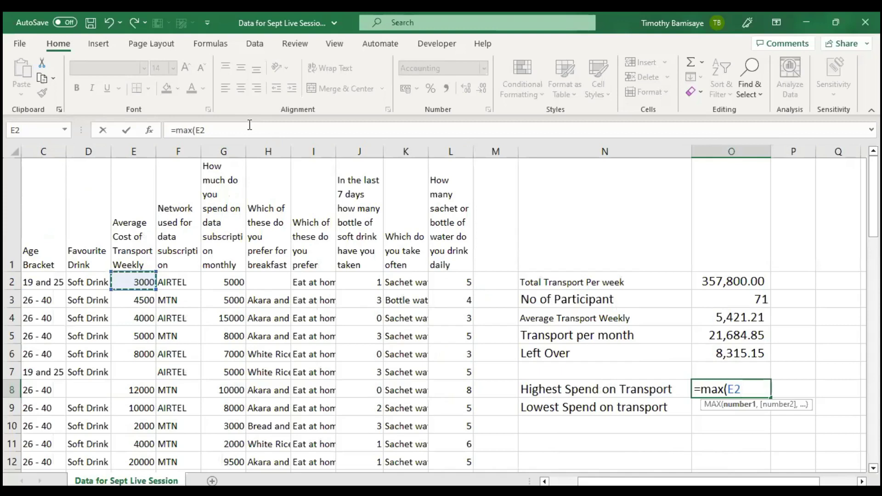
{"action": "type", "text": ":"}
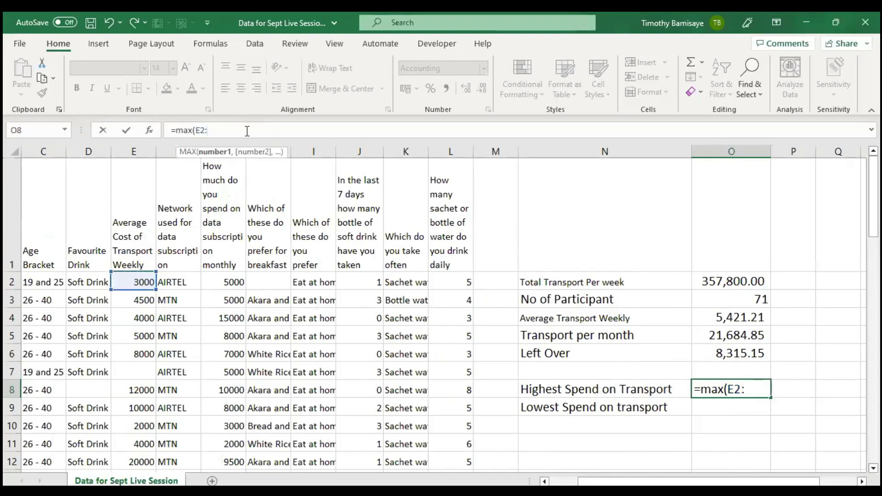
{"action": "type", "text": "e71"}
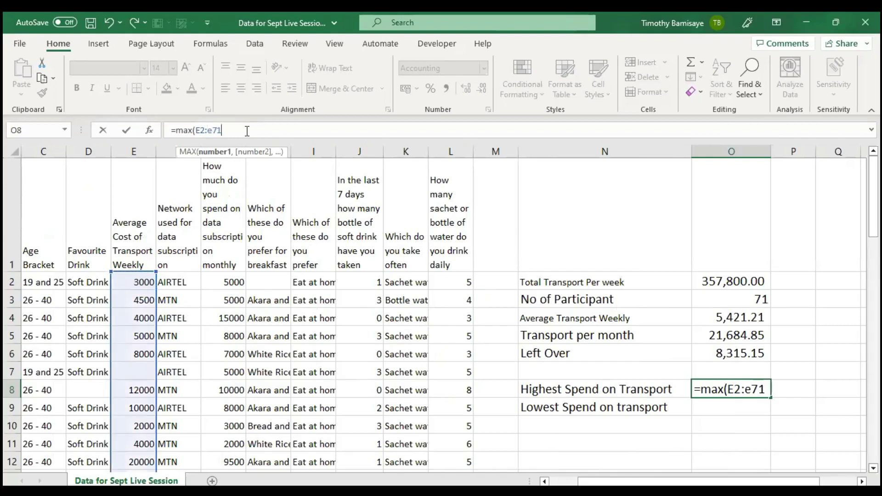
{"action": "type", "text": "2"}
{"action": "key", "text": "BackSpace"}
{"action": "key", "text": "BackSpace"}
{"action": "type", "text": "2)"}
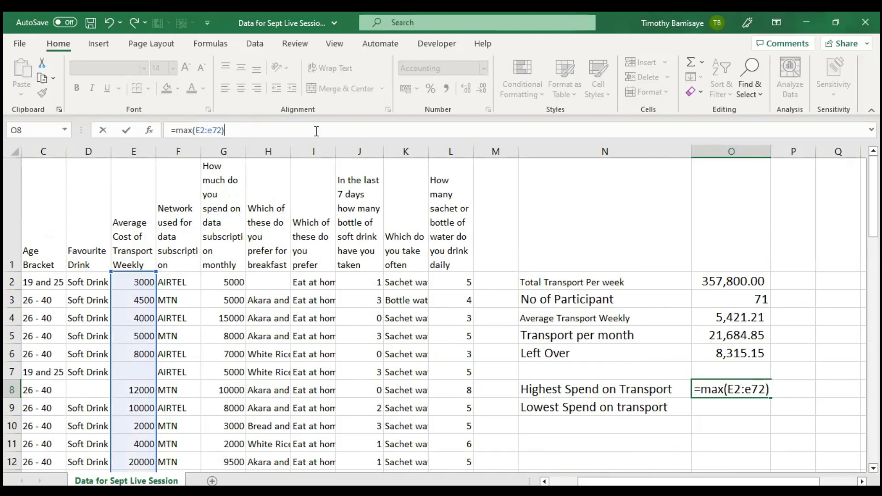
{"action": "key", "text": "ctrl+Return"}
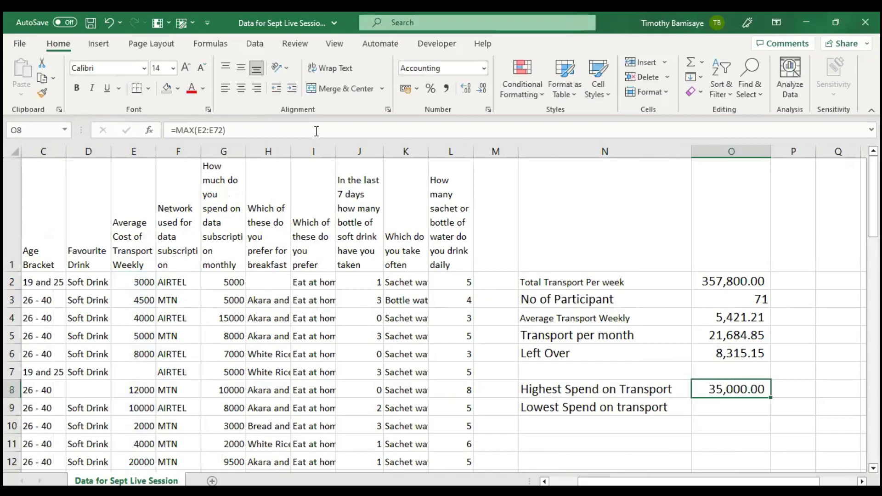
Check the range covered by the MAX formula in O8 and look through column E for the highest weekly transport cost.
{"action": "double_click", "coordinate": [722, 384]}
{"action": "scroll", "coordinate": [722, 384], "scroll_direction": "down", "scroll_amount": 20}
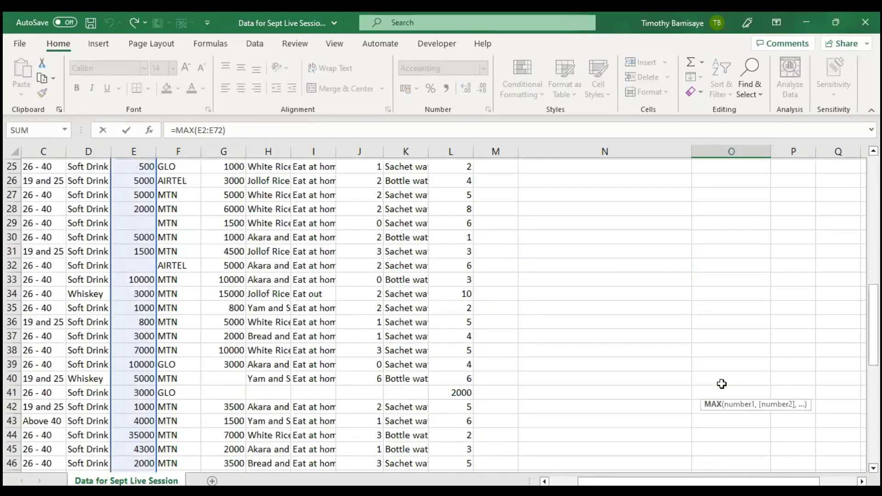
{"action": "scroll", "coordinate": [722, 384], "scroll_direction": "up", "scroll_amount": 2}
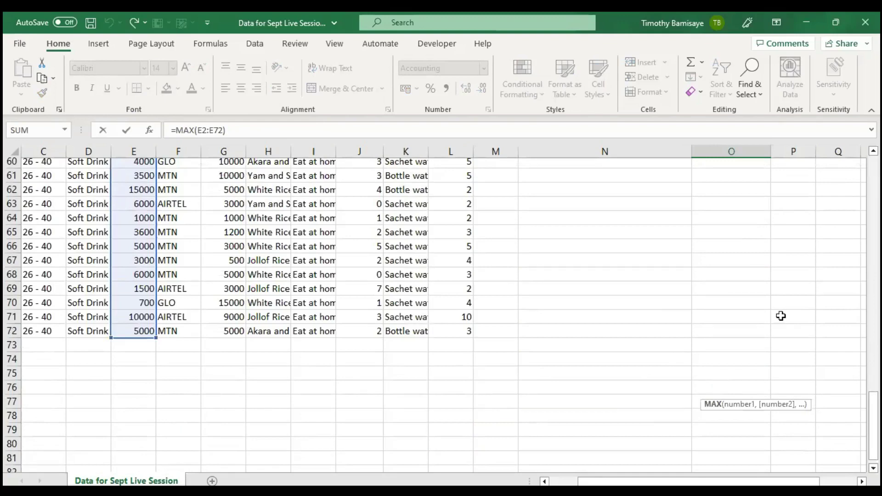
{"action": "key", "text": "ctrl+Return"}
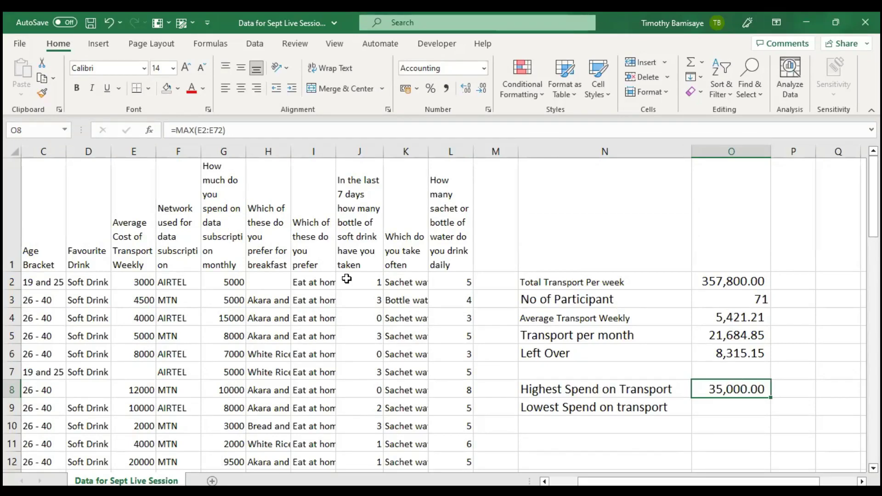
{"action": "scroll", "coordinate": [186, 358], "scroll_direction": "down", "scroll_amount": 5}
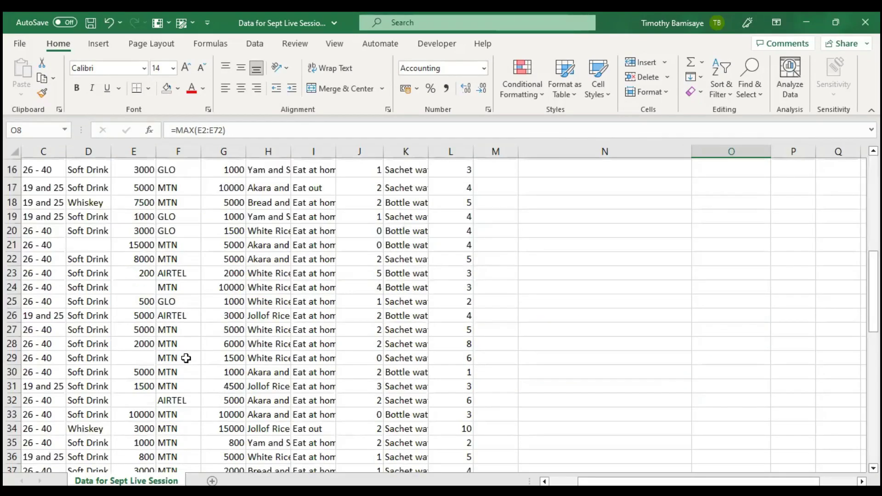
{"action": "scroll", "coordinate": [186, 358], "scroll_direction": "down", "scroll_amount": 8}
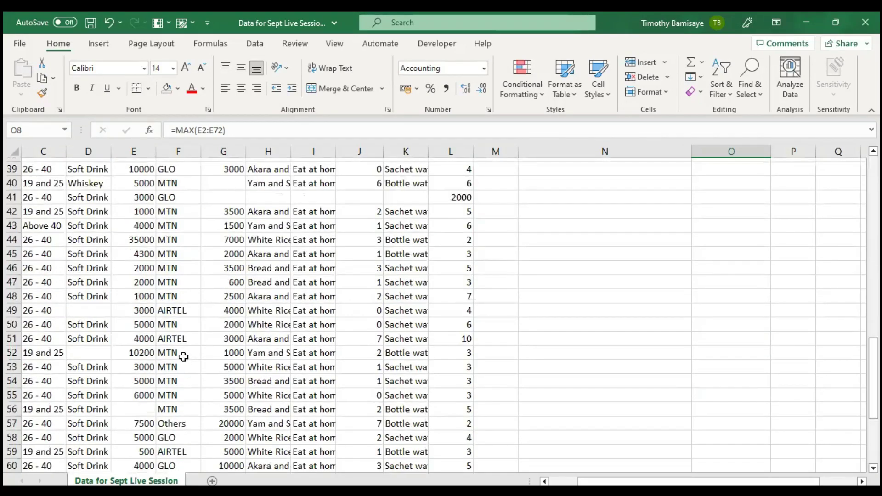
{"action": "left_click", "coordinate": [144, 360]}
{"action": "scroll", "coordinate": [144, 361], "scroll_direction": "down", "scroll_amount": 9}
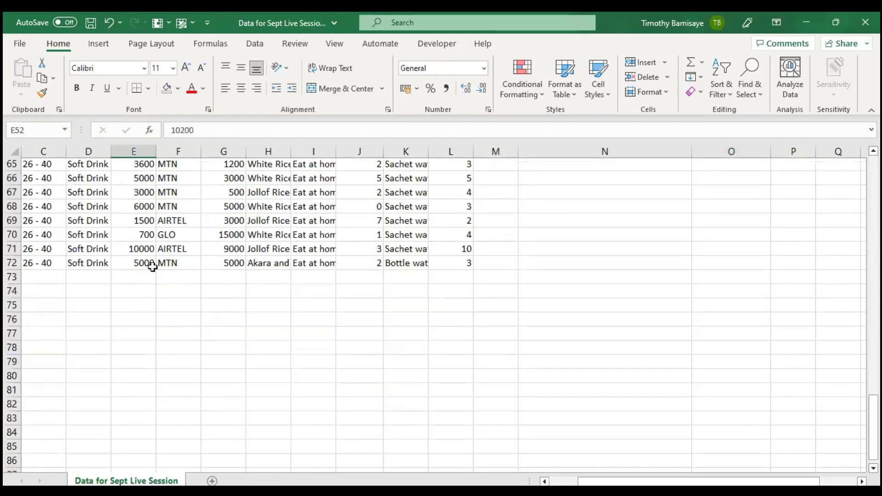
{"action": "scroll", "coordinate": [153, 267], "scroll_direction": "up", "scroll_amount": 9}
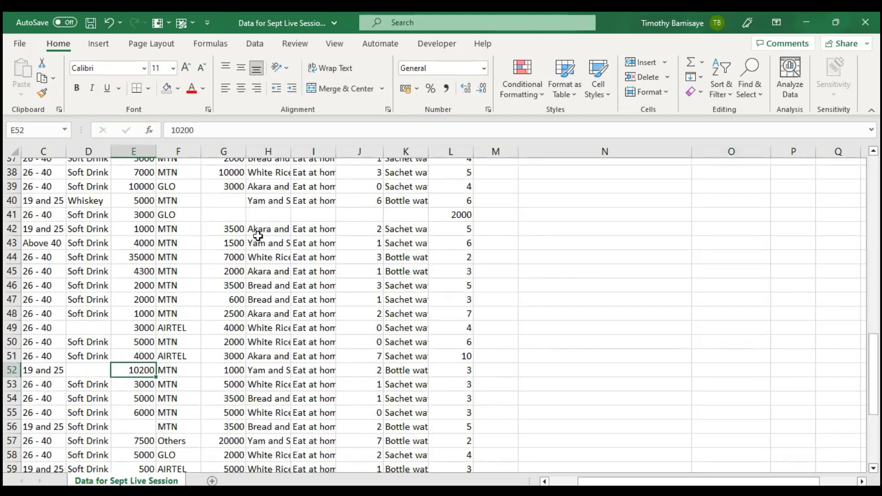
{"action": "scroll", "coordinate": [257, 243], "scroll_direction": "up", "scroll_amount": 11}
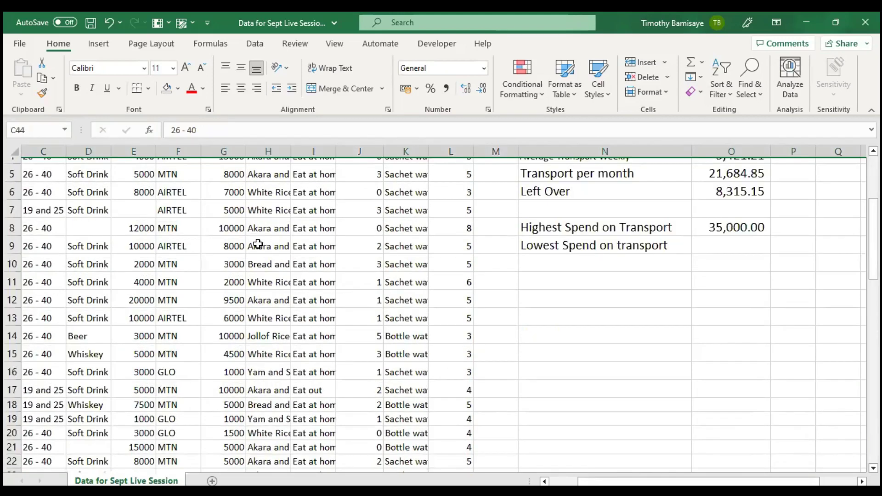
{"action": "scroll", "coordinate": [719, 375], "scroll_direction": "up", "scroll_amount": 3}
Enter =MIN(E2:E72) in cell O9 to return the lowest weekly transport spend.
{"action": "left_click", "coordinate": [720, 375]}
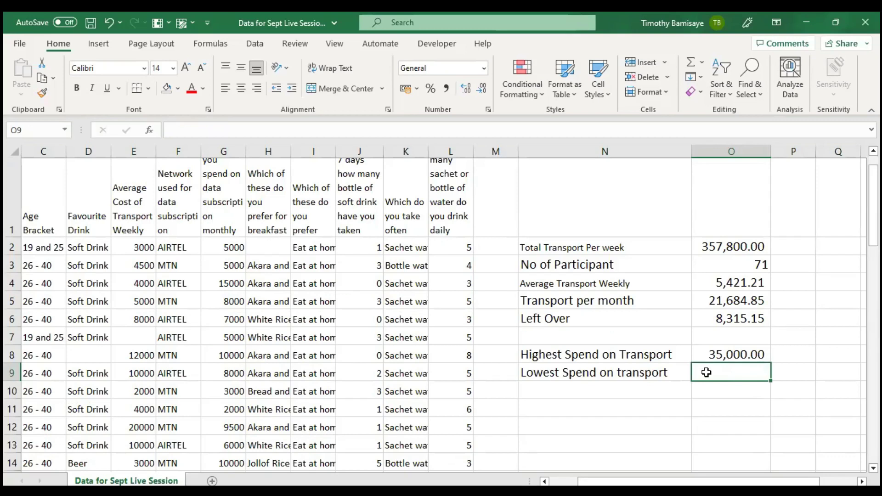
{"action": "type", "text": "="}
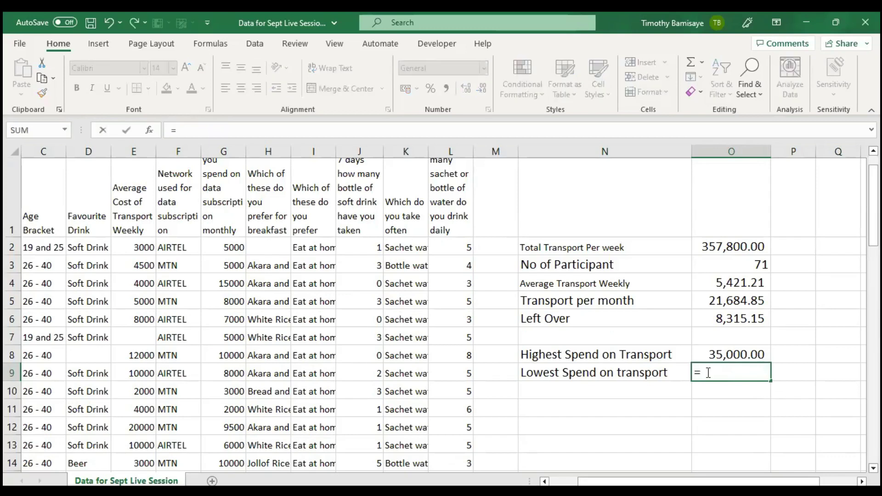
{"action": "type", "text": "min("}
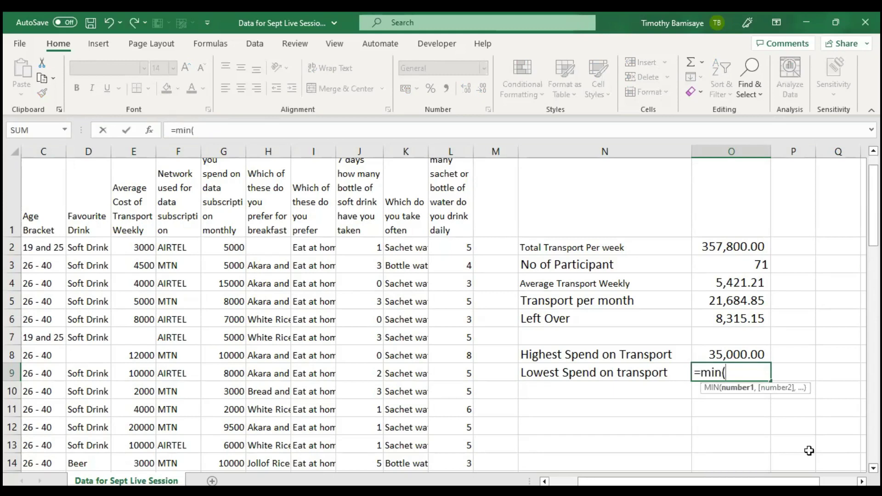
{"action": "type", "text": "e2:e"}
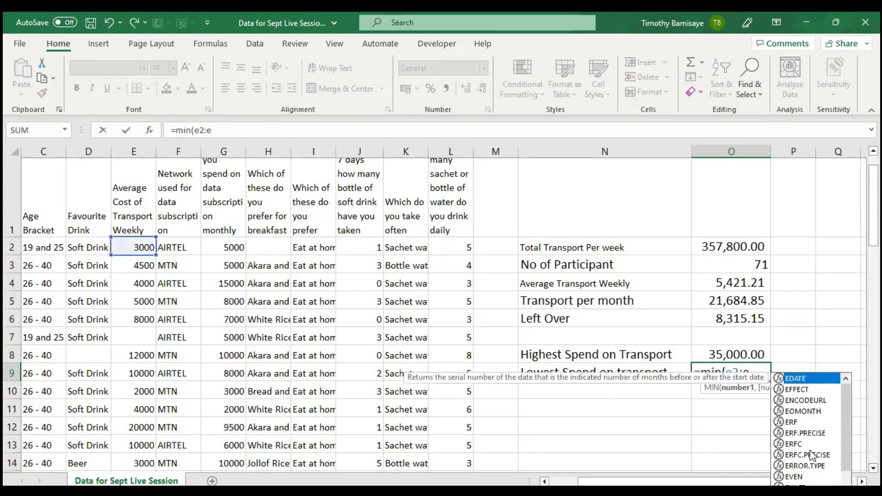
{"action": "type", "text": "72"}
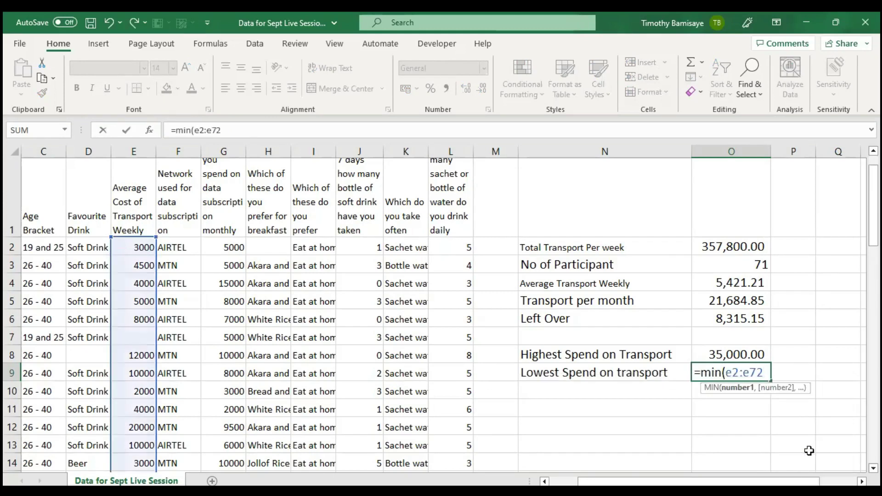
{"action": "type", "text": ")"}
{"action": "key", "text": "Return"}
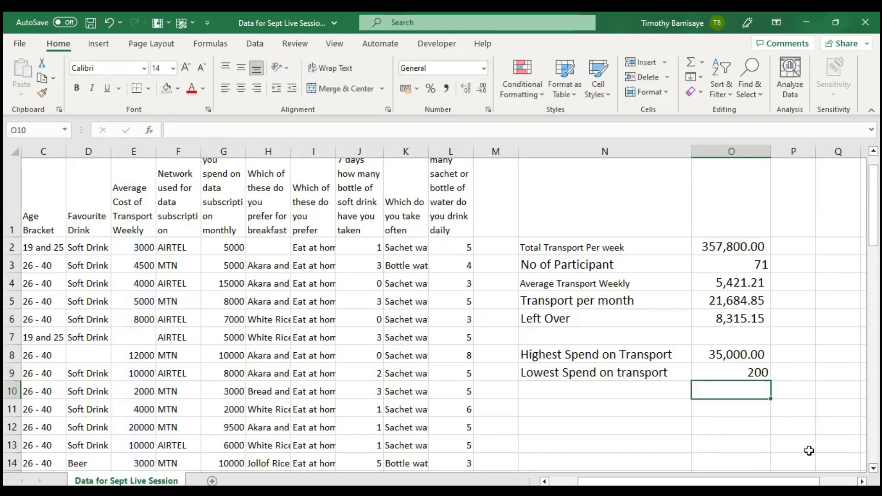
Look through the weekly transport costs in column E to locate the entry matching the MIN formula's result.
{"action": "key", "text": "Up"}
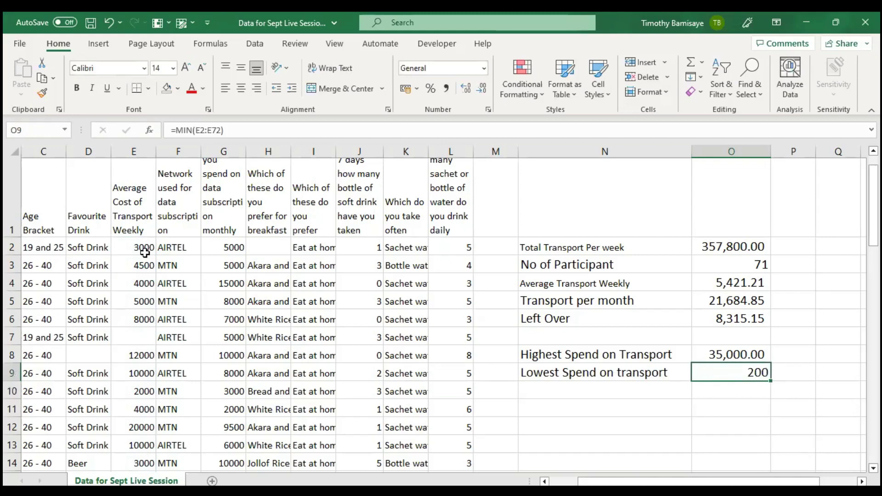
{"action": "left_click", "coordinate": [138, 301]}
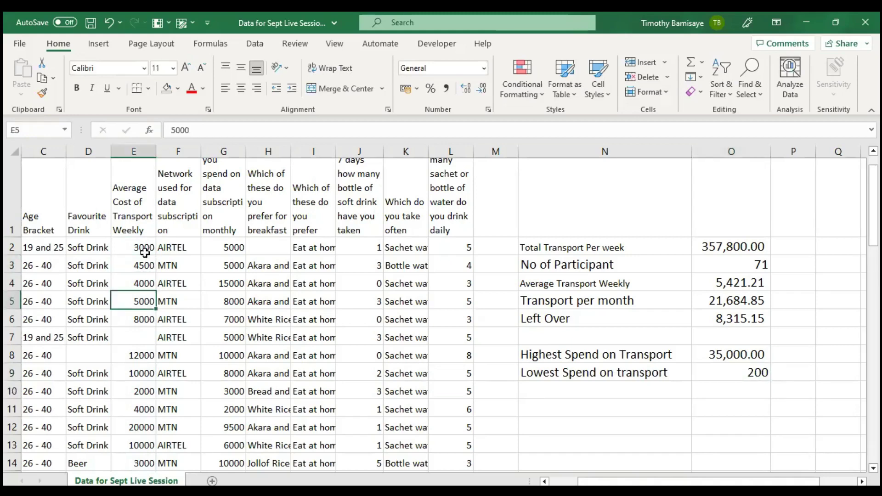
{"action": "scroll", "coordinate": [145, 252], "scroll_direction": "down", "scroll_amount": 4}
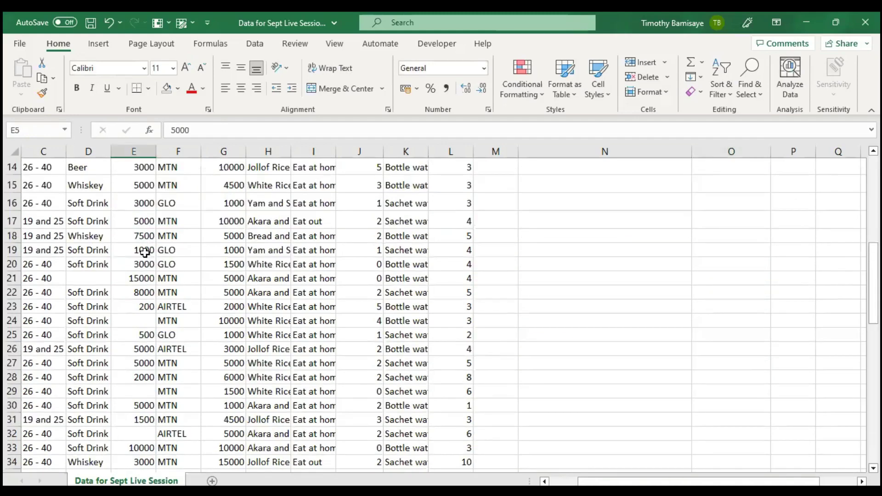
{"action": "left_click", "coordinate": [131, 307]}
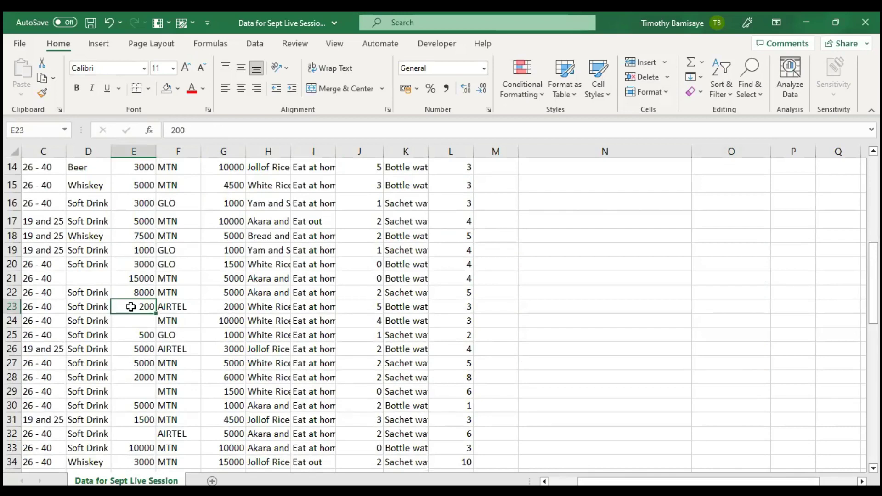
{"action": "scroll", "coordinate": [537, 250], "scroll_direction": "up", "scroll_amount": 5}
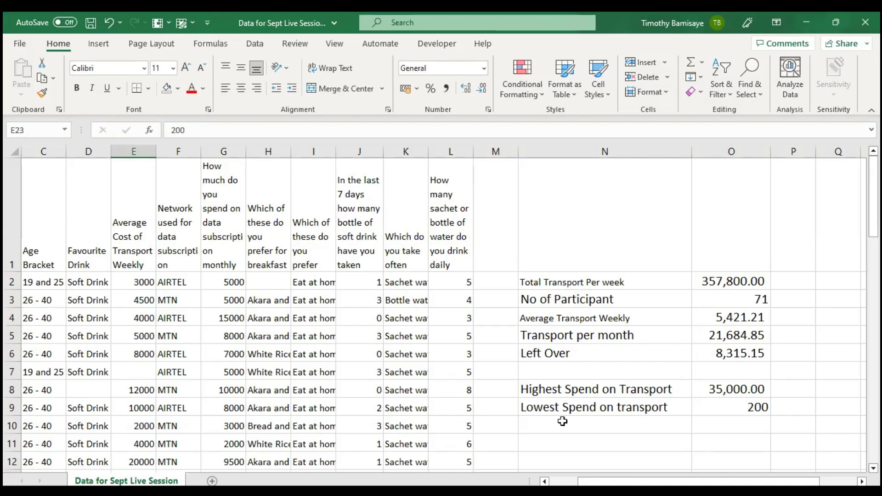
{"action": "left_click", "coordinate": [547, 443]}
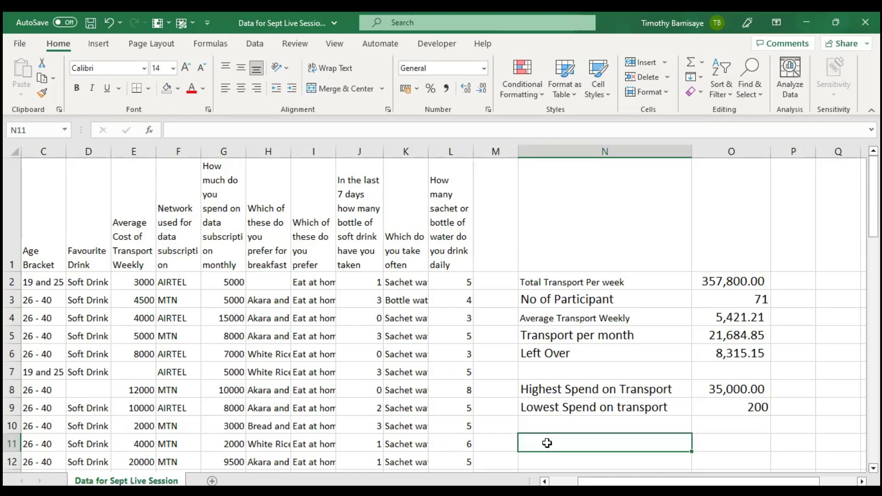
{"action": "scroll", "coordinate": [547, 443], "scroll_direction": "left", "scroll_amount": 2}
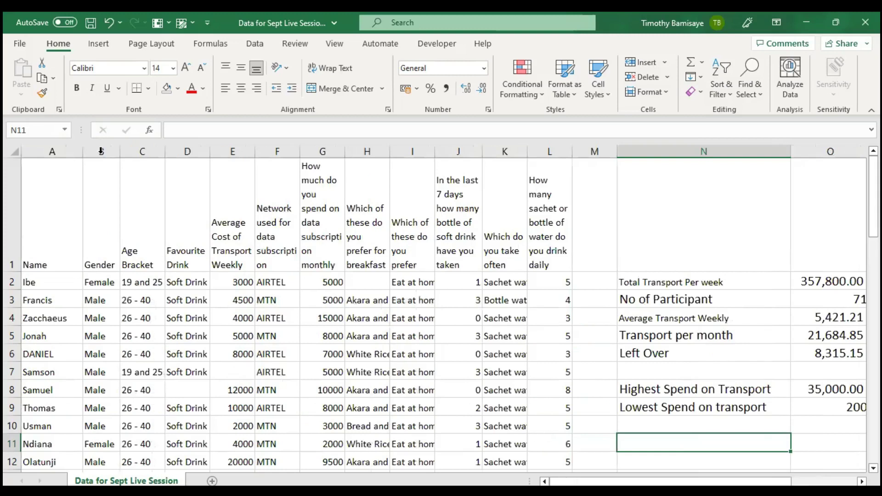
{"action": "left_click", "coordinate": [231, 145]}
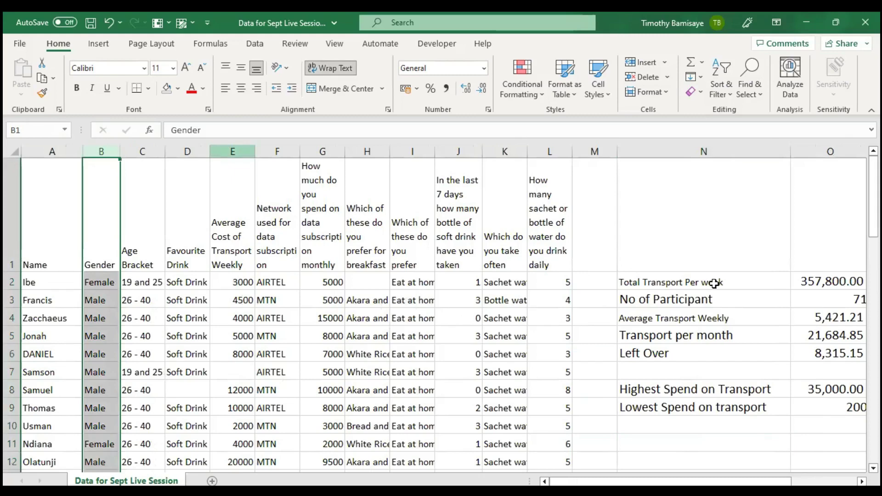
{"action": "scroll", "coordinate": [714, 283], "scroll_direction": "right", "scroll_amount": 2}
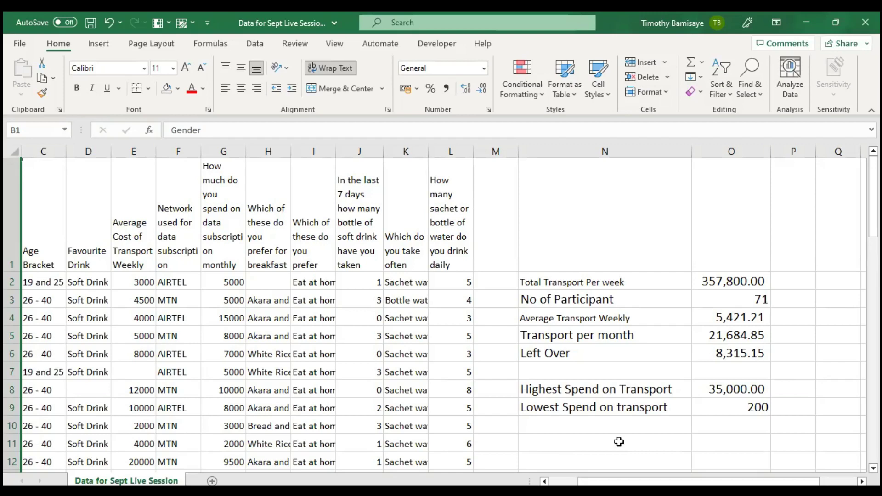
{"action": "left_click", "coordinate": [604, 442]}
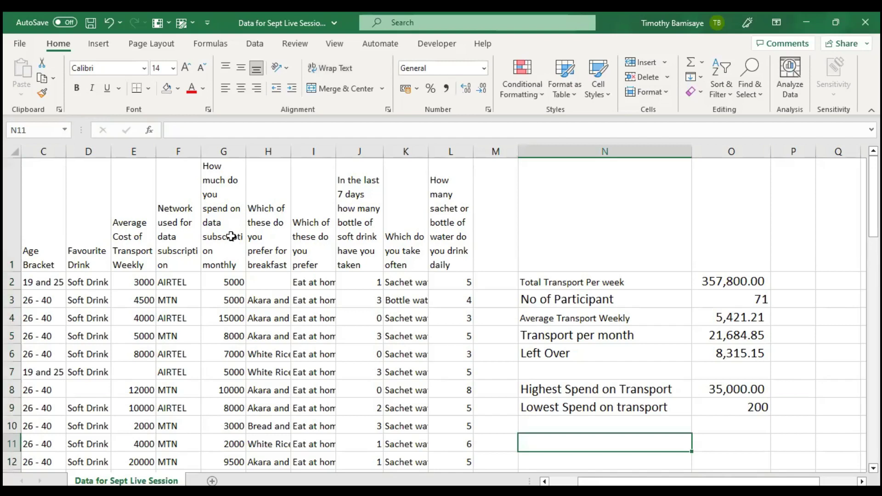
{"action": "left_click", "coordinate": [223, 287]}
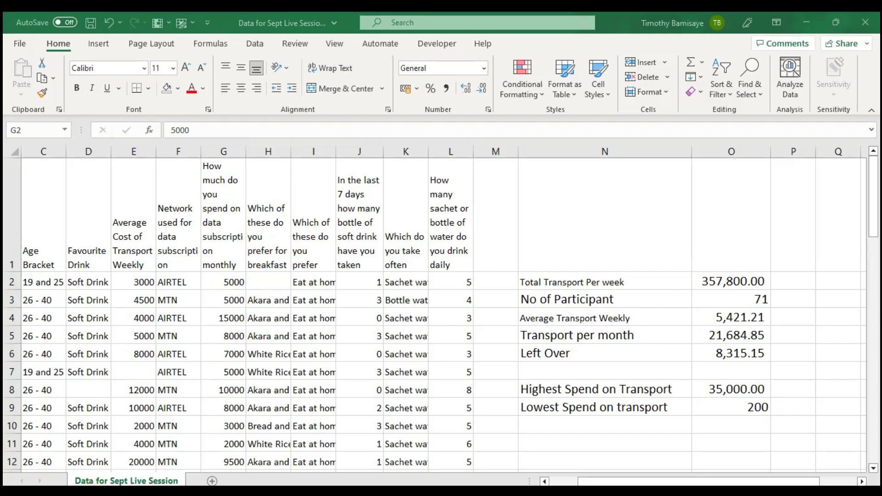
{"action": "left_click", "coordinate": [616, 321]}
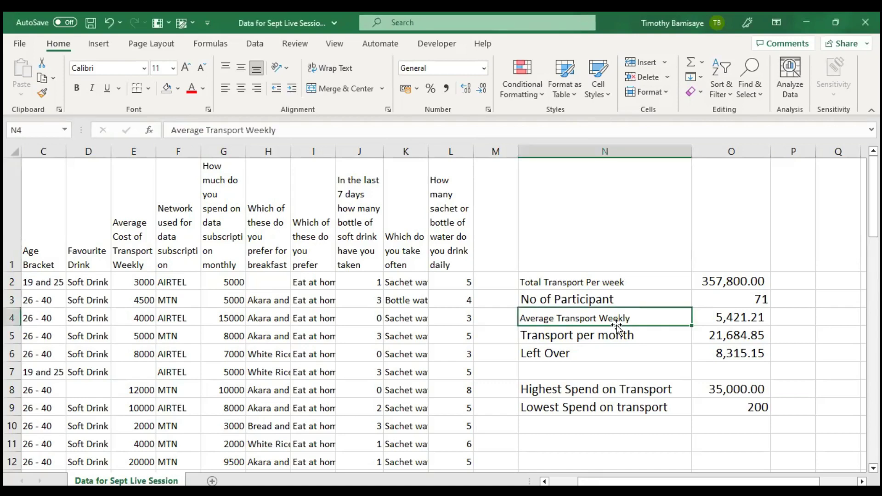
Label cell N11 "Transport by Male Gender".
{"action": "left_click", "coordinate": [590, 442]}
{"action": "type", "text": "Tr"}
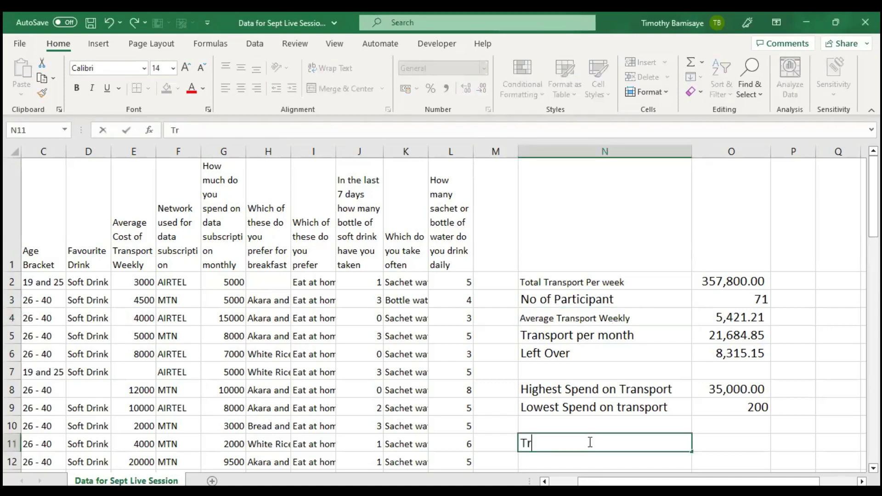
{"action": "type", "text": "ansport"}
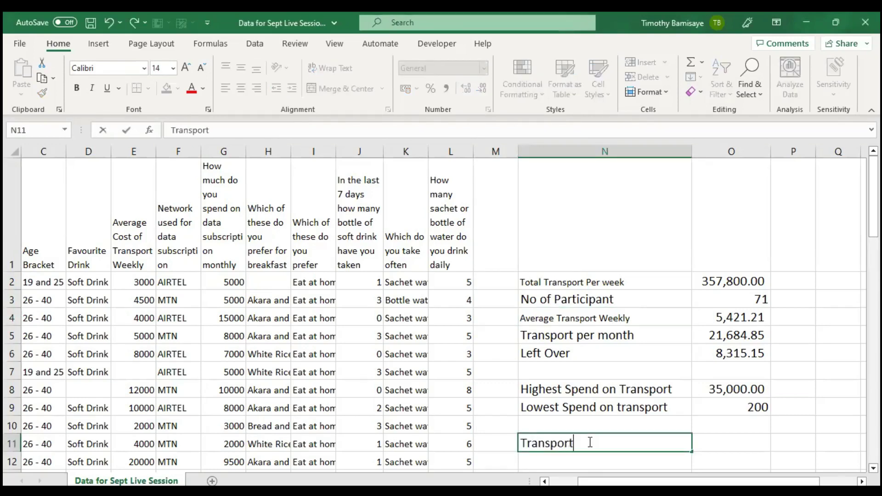
{"action": "type", "text": " by Male"}
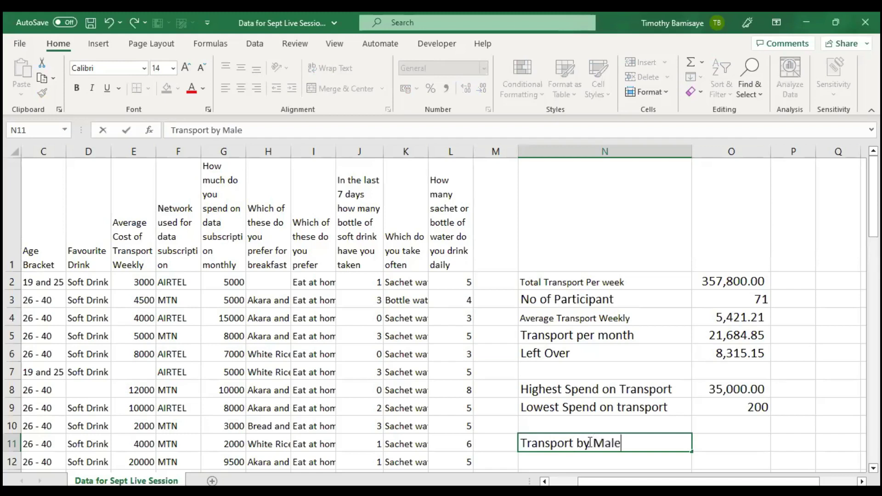
{"action": "type", "text": " Gender"}
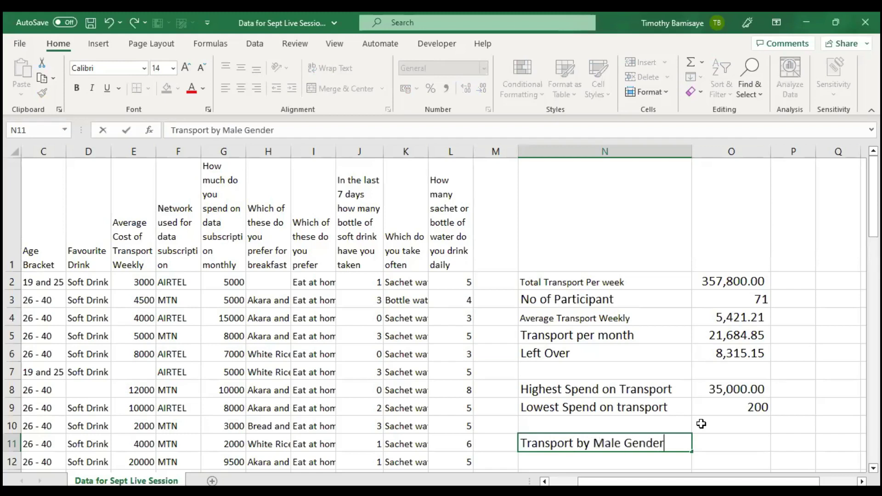
{"action": "key", "text": "Tab"}
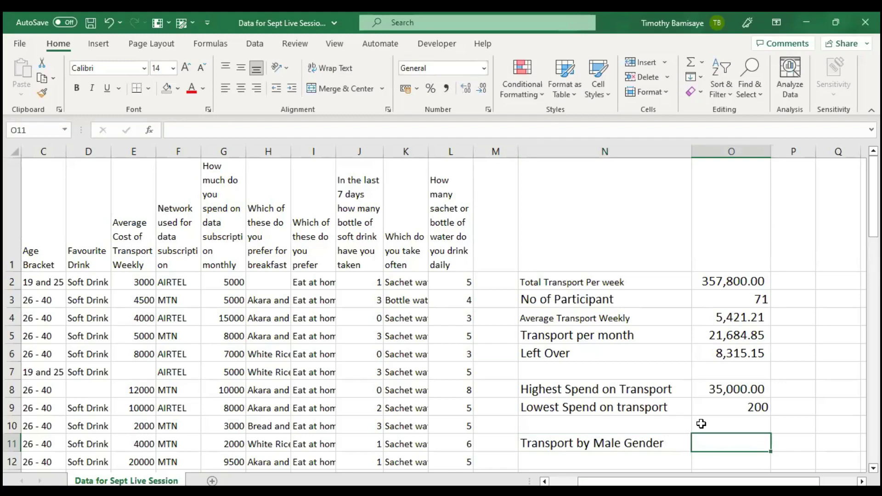
Start a SUMIF formula in O11 with the gender range B2:B72 as its first argument.
{"action": "type", "text": "="}
{"action": "scroll", "coordinate": [741, 366], "scroll_direction": "down", "scroll_amount": 2}
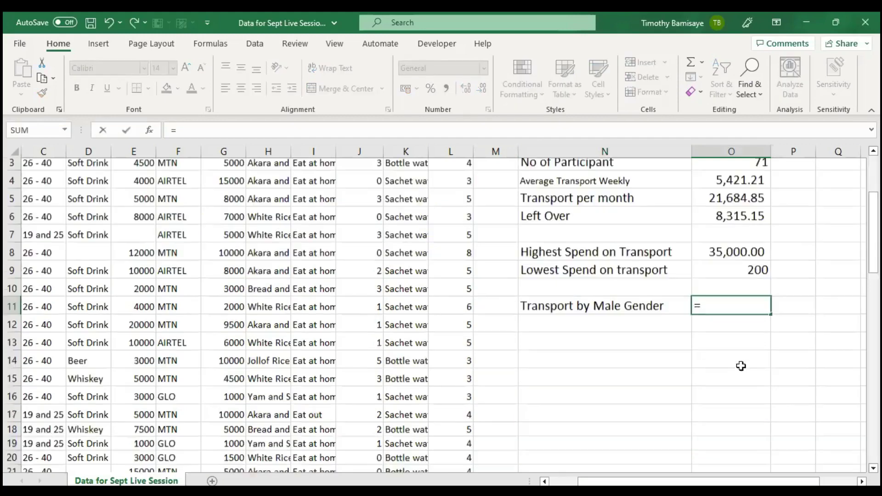
{"action": "scroll", "coordinate": [741, 366], "scroll_direction": "up", "scroll_amount": 1}
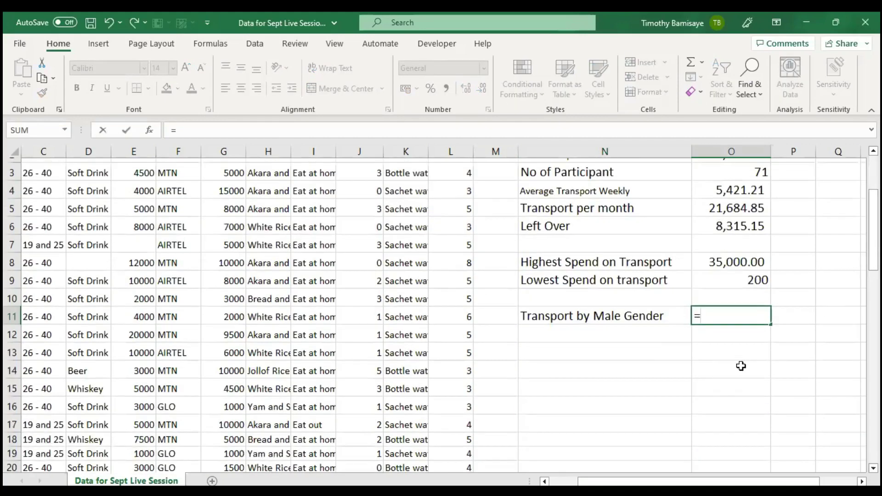
{"action": "type", "text": "SUMIF("}
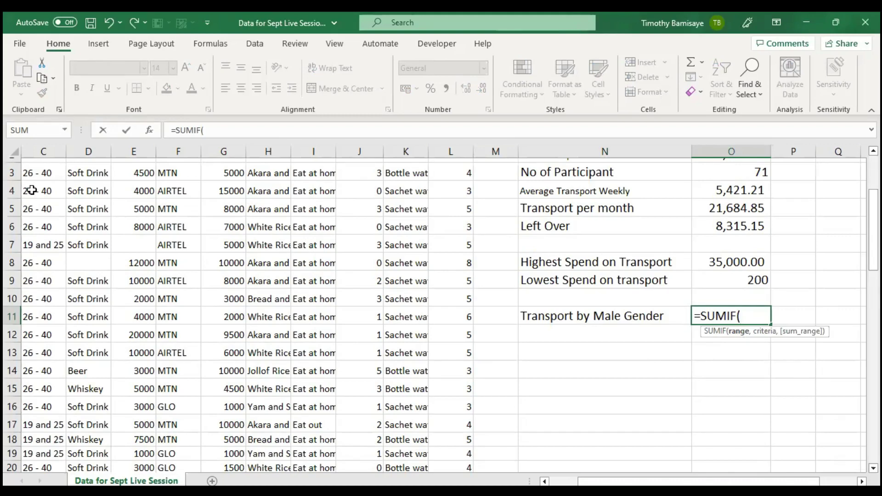
{"action": "scroll", "coordinate": [79, 180], "scroll_direction": "left", "scroll_amount": 2}
{"action": "left_click", "coordinate": [78, 179]}
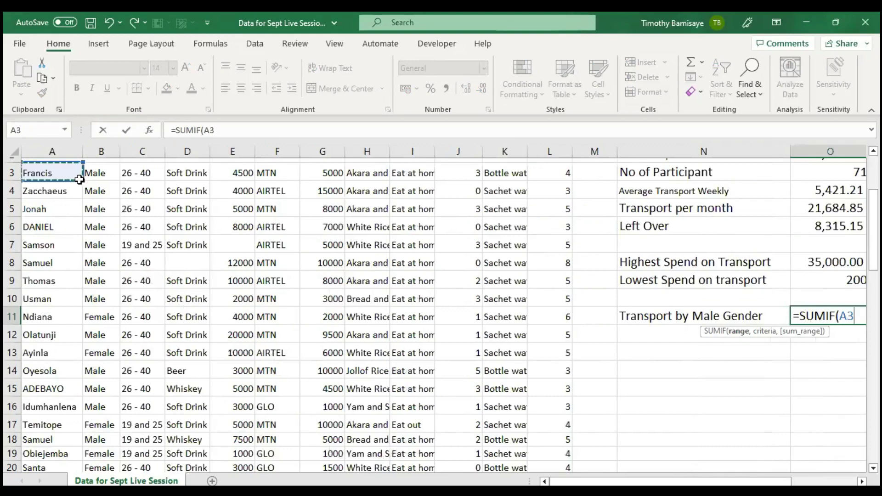
{"action": "key", "text": "Up"}
{"action": "key", "text": "Right"}
{"action": "type", "text": "b2"}
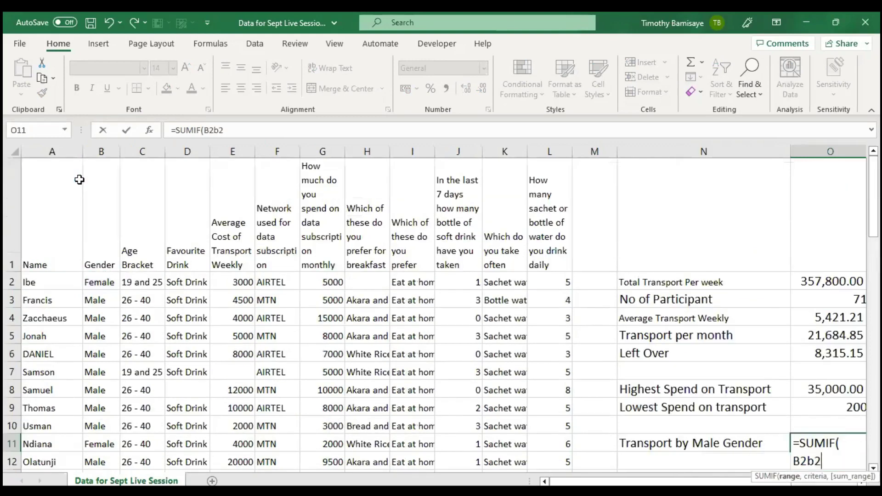
{"action": "key", "text": "BackSpace"}
{"action": "key", "text": "BackSpace"}
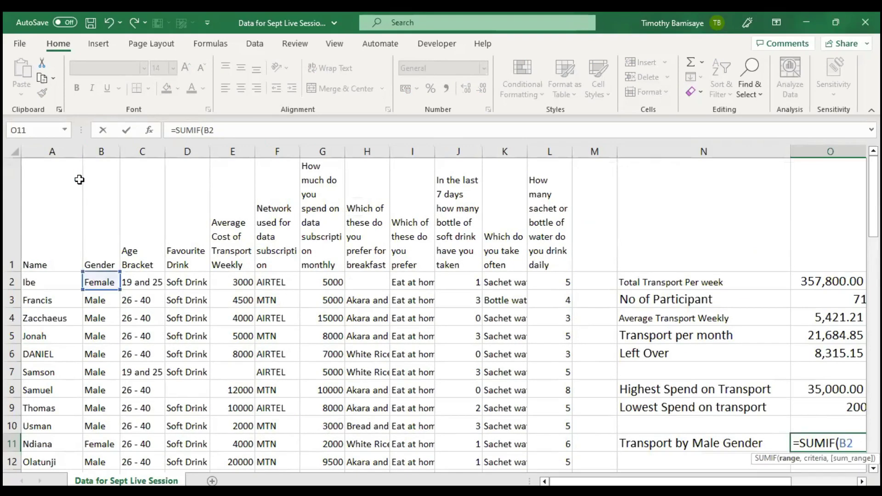
{"action": "type", "text": ":b72"}
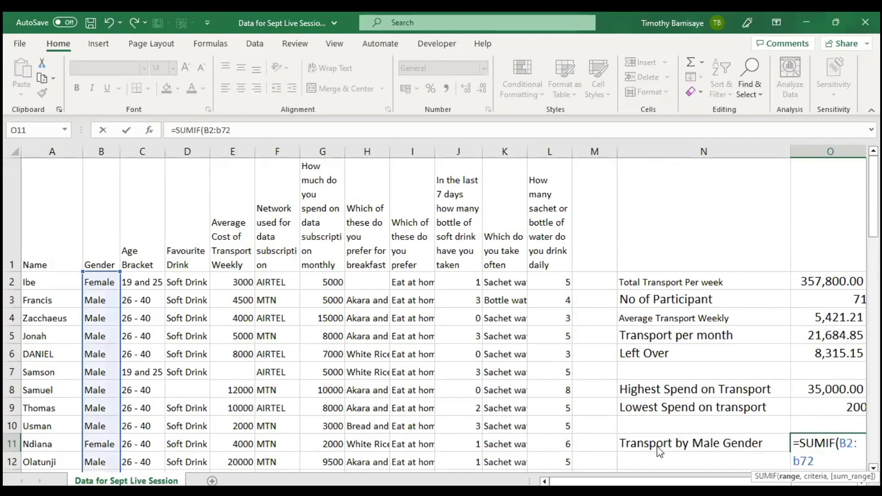
{"action": "key", "text": "Return"}
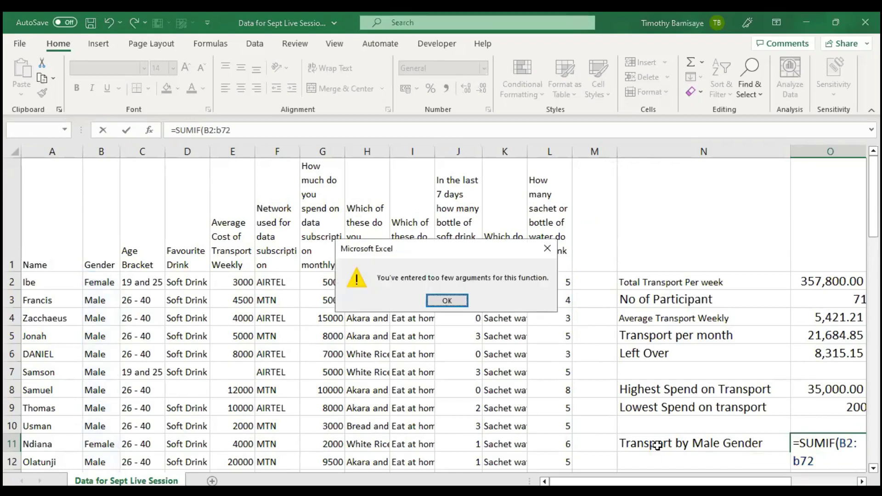
{"action": "key", "text": "Return"}
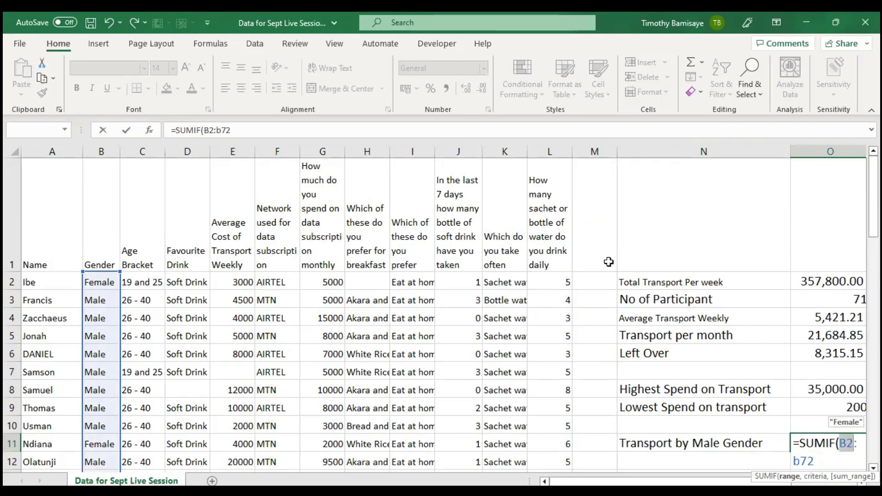
Add "Male" as the SUMIF criterion in O11 and enter the formula as =SUMIF(B2:B72,"Male").
{"action": "type", "text": ","}
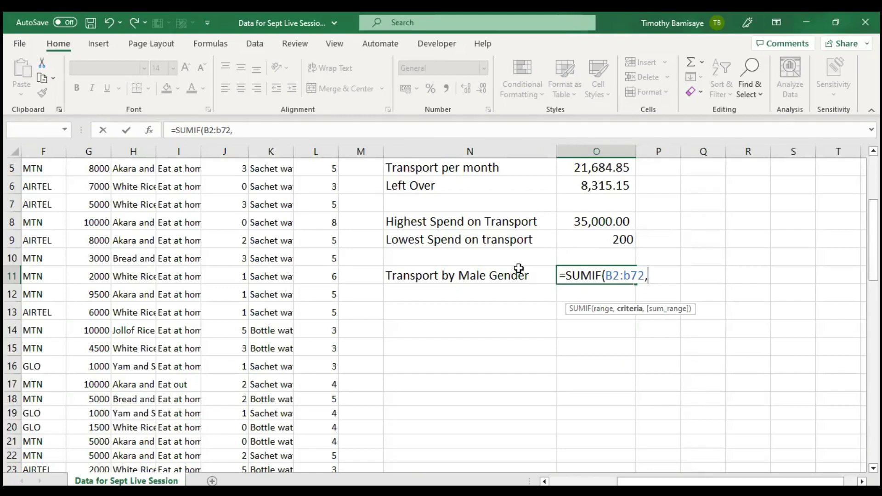
{"action": "type", "text": "\""}
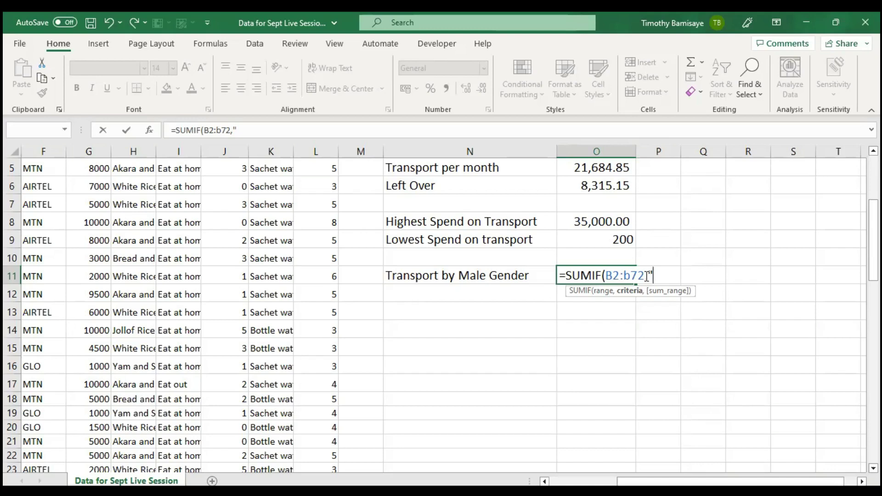
{"action": "type", "text": "Male\""}
{"action": "left_click", "coordinate": [647, 276]}
{"action": "type", "text": ","}
{"action": "key", "text": "End"}
{"action": "type", "text": ","}
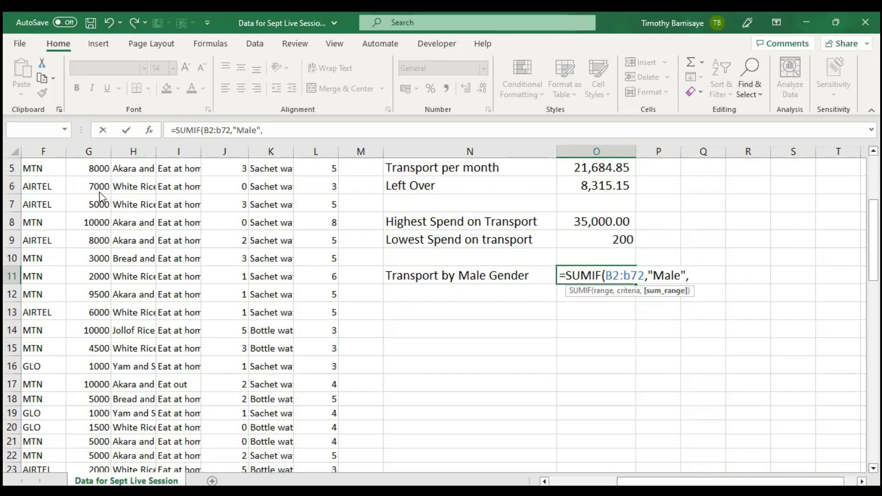
{"action": "key", "text": "Return"}
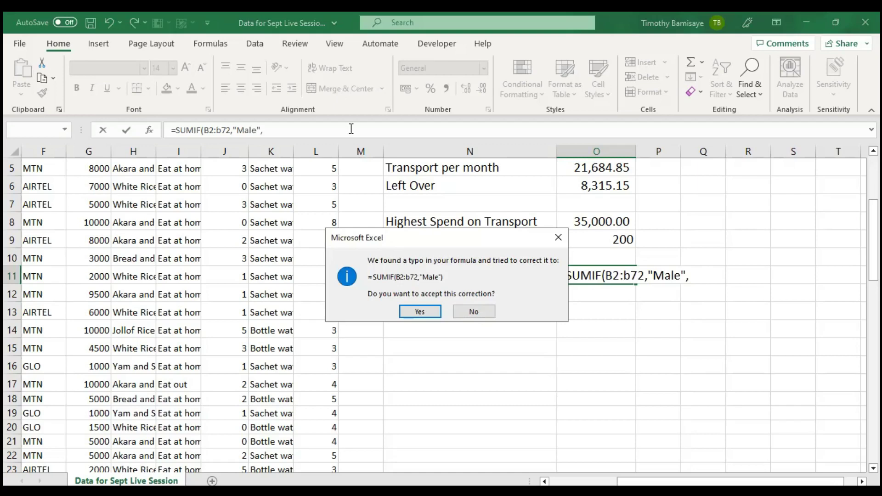
{"action": "key", "text": "Return"}
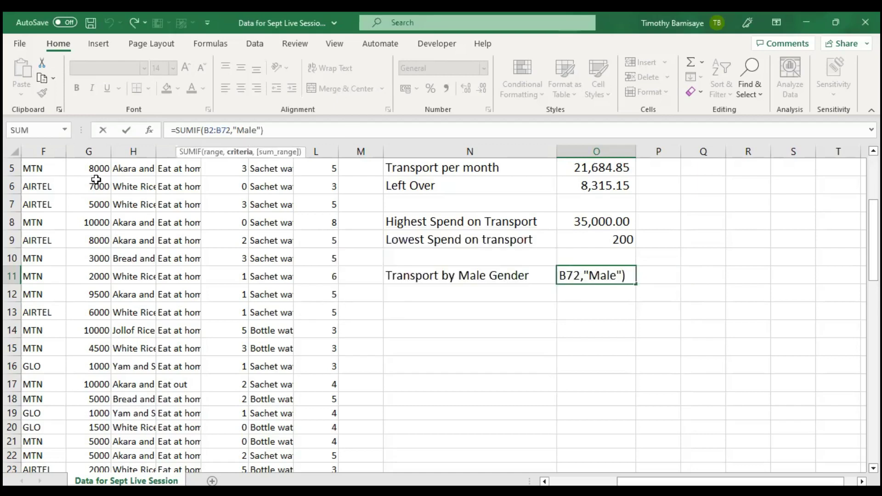
Add the weekly transport costs E2:E72 as the sum range, completing O11 as =SUMIF(B2:B72,"Male",E2:E72).
{"action": "type", "text": ","}
{"action": "key", "text": "Left"}
{"action": "key", "text": "Left"}
{"action": "key", "text": "Left"}
{"action": "key", "text": "Left"}
{"action": "key", "text": "Left"}
{"action": "key", "text": "Left"}
{"action": "key", "text": "Left"}
{"action": "key", "text": "Left"}
{"action": "key", "text": "Left"}
{"action": "key", "text": "Up"}
{"action": "key", "text": "Up"}
{"action": "key", "text": "Up"}
{"action": "key", "text": "Up"}
{"action": "key", "text": "Up"}
{"action": "key", "text": "Up"}
{"action": "key", "text": "Up"}
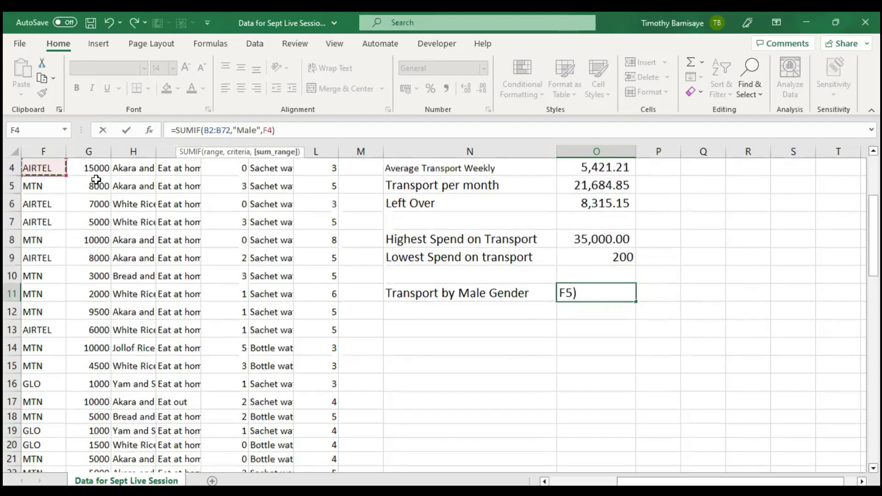
{"action": "key", "text": "Left"}
{"action": "key", "text": "Left"}
{"action": "key", "text": "Left"}
{"action": "key", "text": "Up"}
{"action": "key", "text": "Up"}
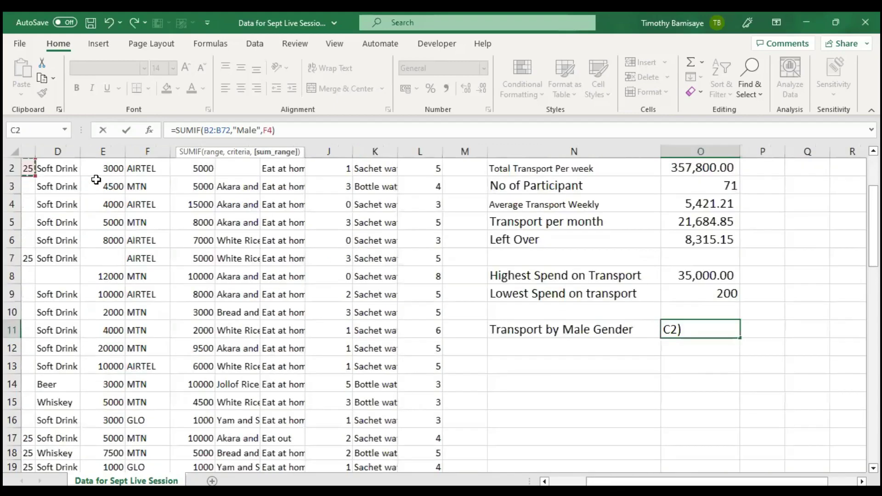
{"action": "key", "text": "Right"}
{"action": "key", "text": "Right"}
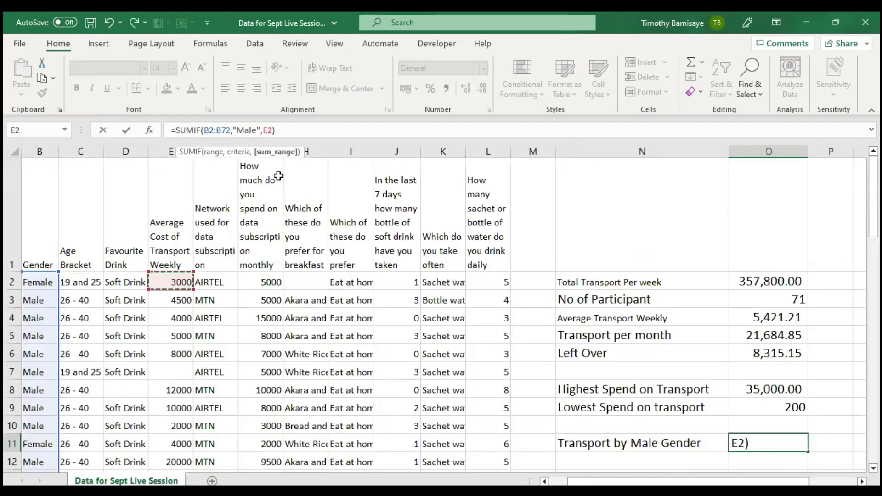
{"action": "key", "text": "ctrl+shift+Down"}
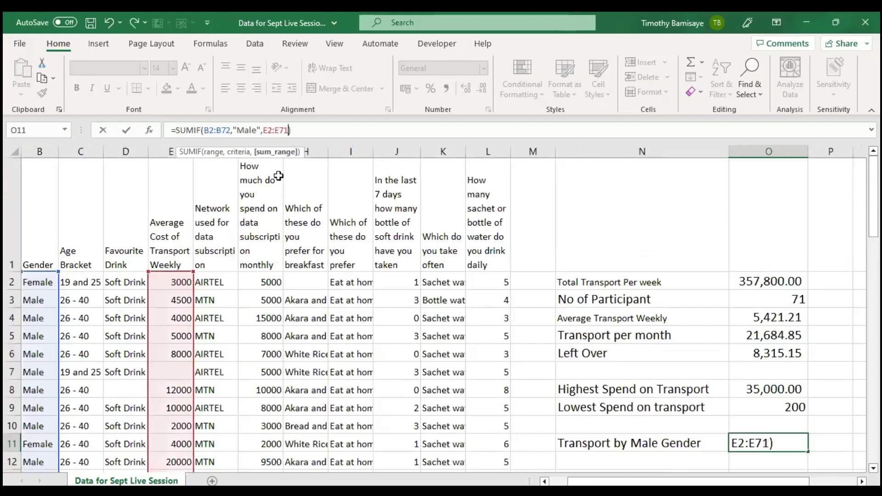
{"action": "key", "text": "shift+Down"}
{"action": "type", "text": "))"}
{"action": "key", "text": "Return"}
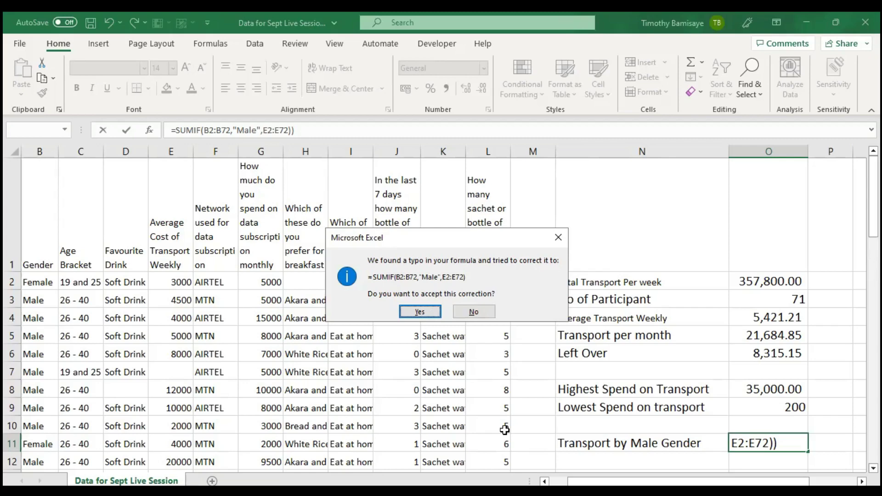
{"action": "key", "text": "Return"}
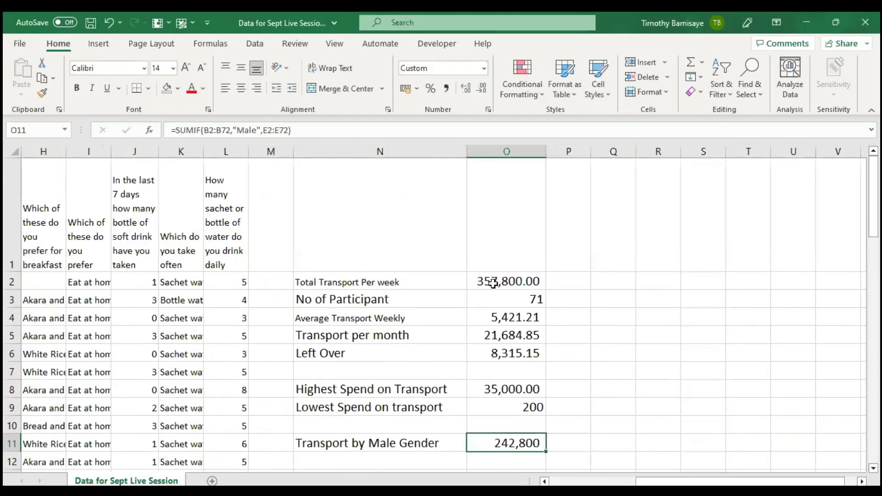
Label cell N12 "Transport by Female Gender".
{"action": "left_click", "coordinate": [399, 453]}
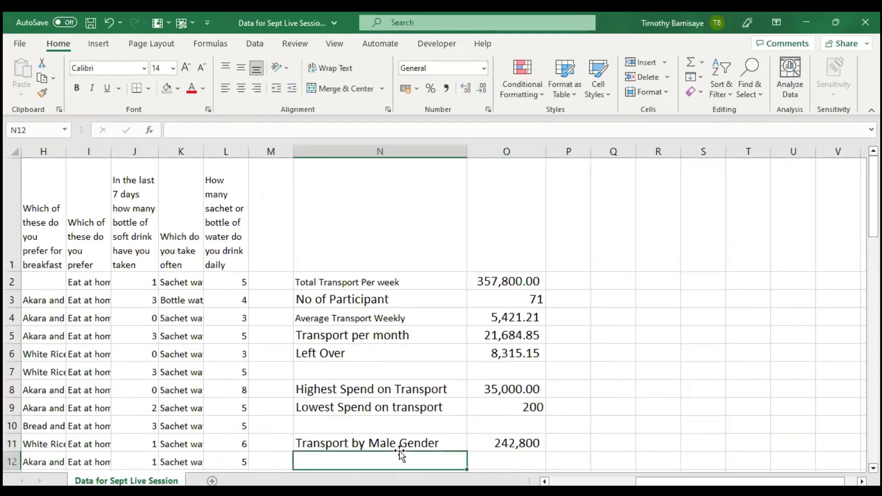
{"action": "type", "text": "Transport by Male Gender"}
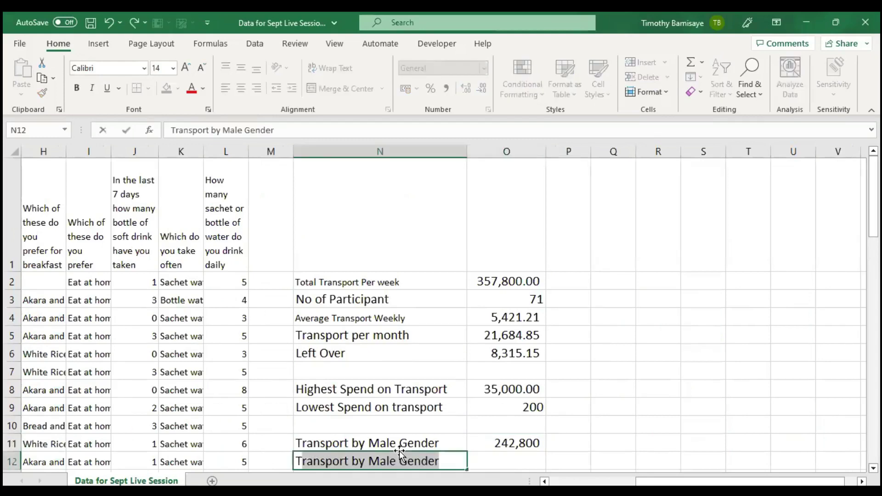
{"action": "double_click", "coordinate": [238, 130]}
{"action": "type", "text": "Female"}
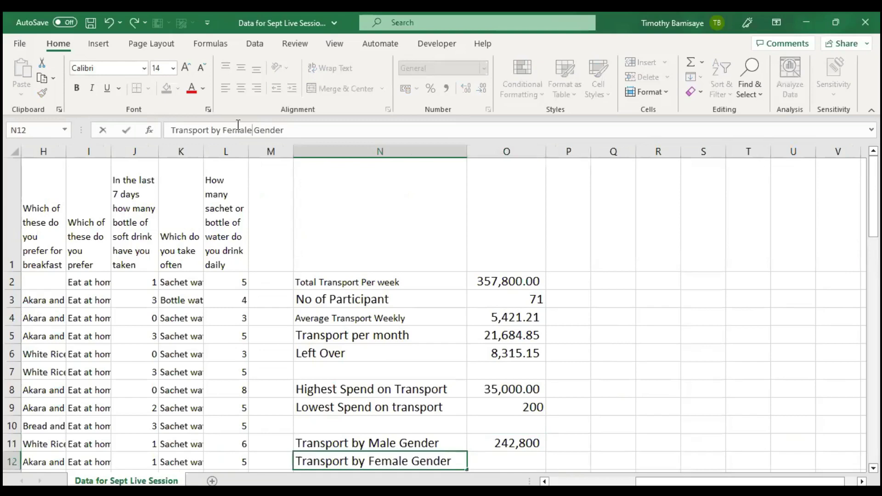
{"action": "key", "text": "Tab"}
Start a SUMIF formula in O12 with the gender range B2:B72 as its first argument.
{"action": "type", "text": "=sum"}
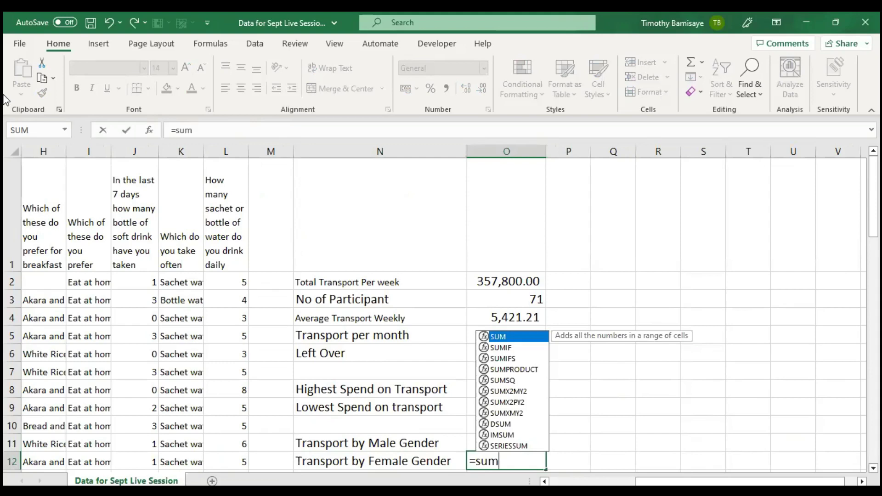
{"action": "key", "text": "Down"}
{"action": "key", "text": "Tab"}
{"action": "left_click", "coordinate": [87, 283]}
{"action": "key", "text": "Left"}
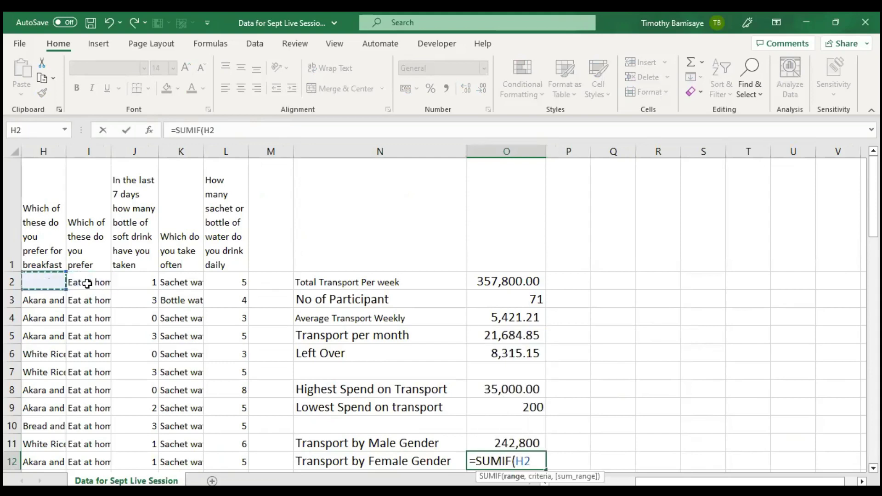
{"action": "scroll", "coordinate": [87, 283], "scroll_direction": "left", "scroll_amount": 3}
{"action": "left_click", "coordinate": [88, 283]}
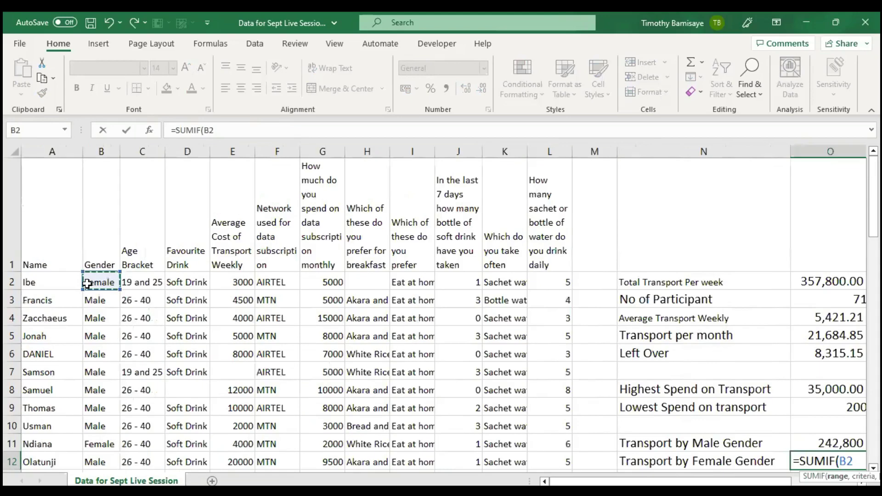
{"action": "key", "text": "ctrl+shift+Down"}
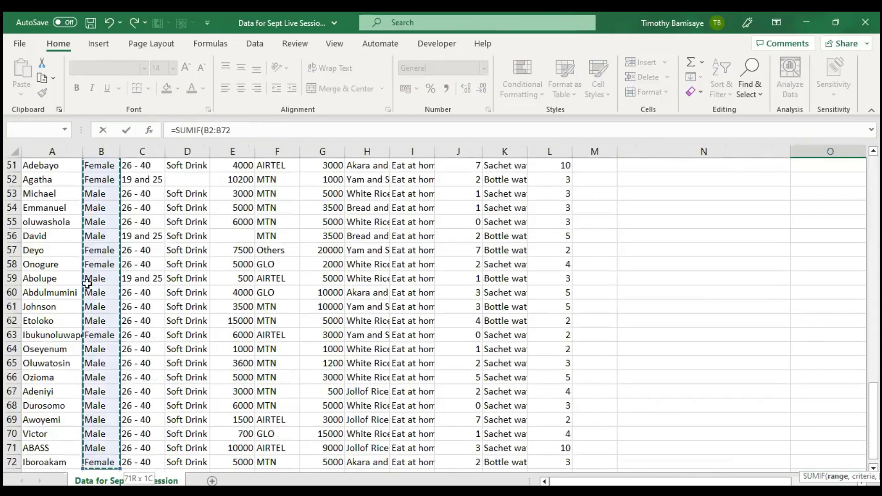
{"action": "type", "text": ","}
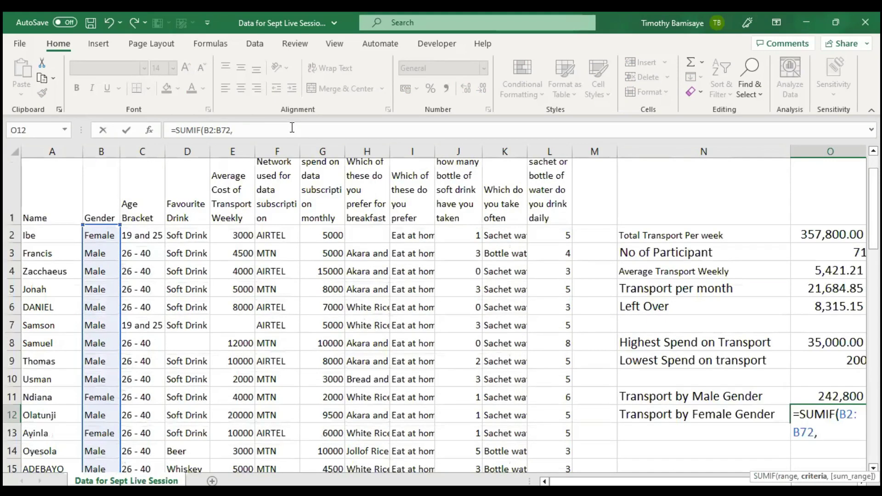
Add "Female" as the criterion of the SUMIF formula in O12.
{"action": "key", "text": "Right"}
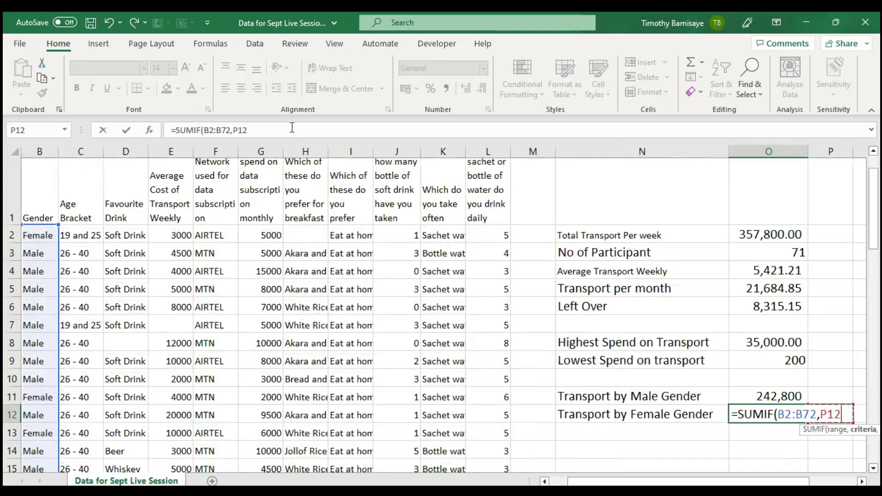
{"action": "key", "text": "BackSpace"}
{"action": "key", "text": "BackSpace"}
{"action": "key", "text": "BackSpace"}
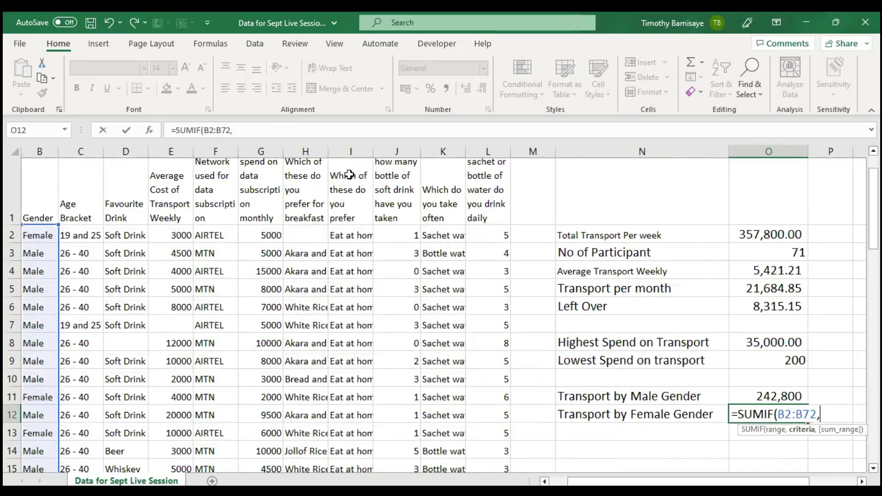
{"action": "type", "text": "\"Female\""}
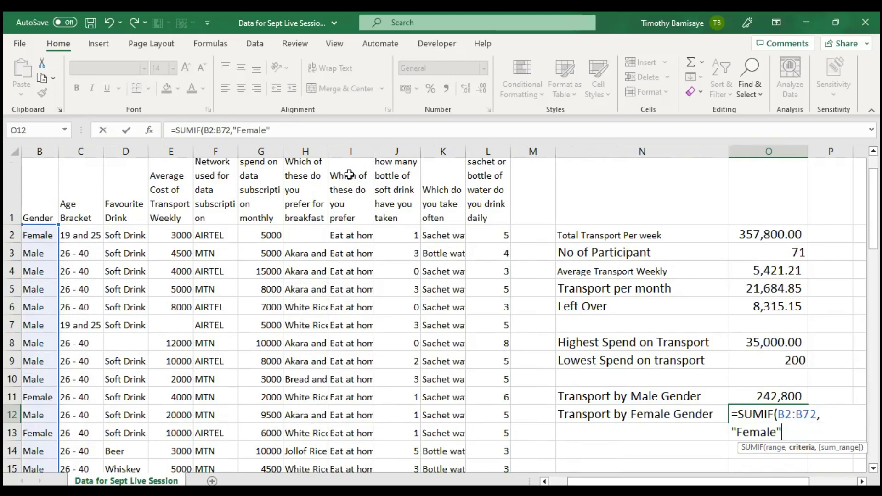
Add the weekly transport costs E2:E72 as the sum range, completing O12 as =SUMIF(B2:B72,"Female",E2:E72).
{"action": "type", "text": ","}
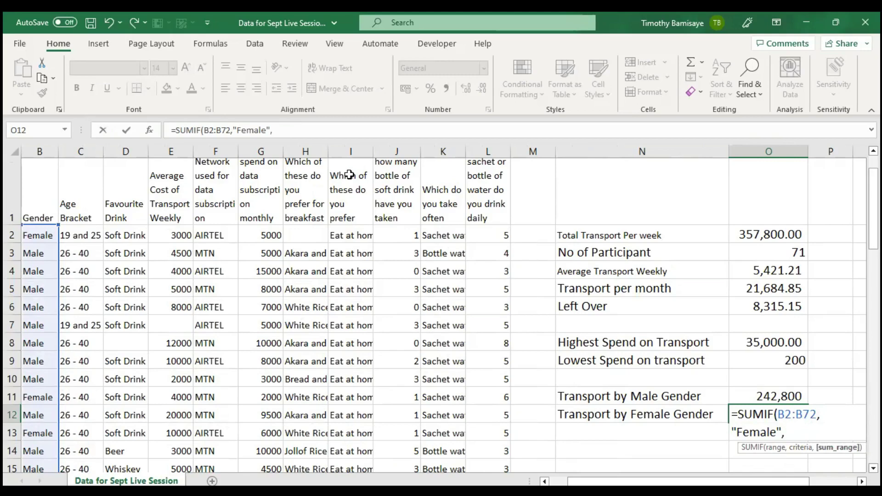
{"action": "type", "text": "e2"}
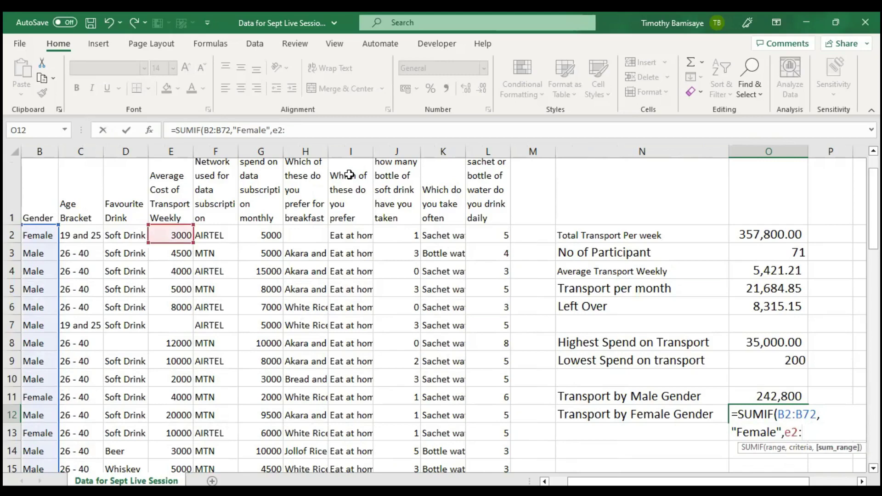
{"action": "type", "text": ":e72)"}
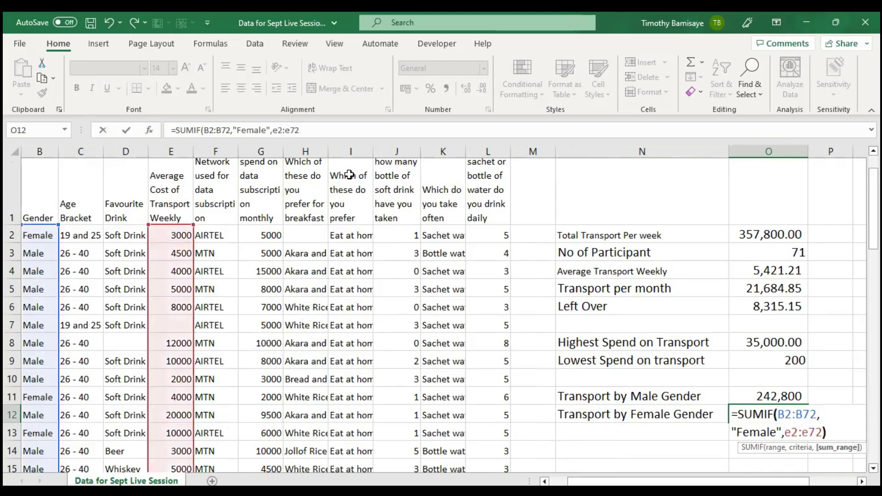
{"action": "key", "text": "Return"}
{"action": "key", "text": "Up"}
{"action": "key", "text": "Right"}
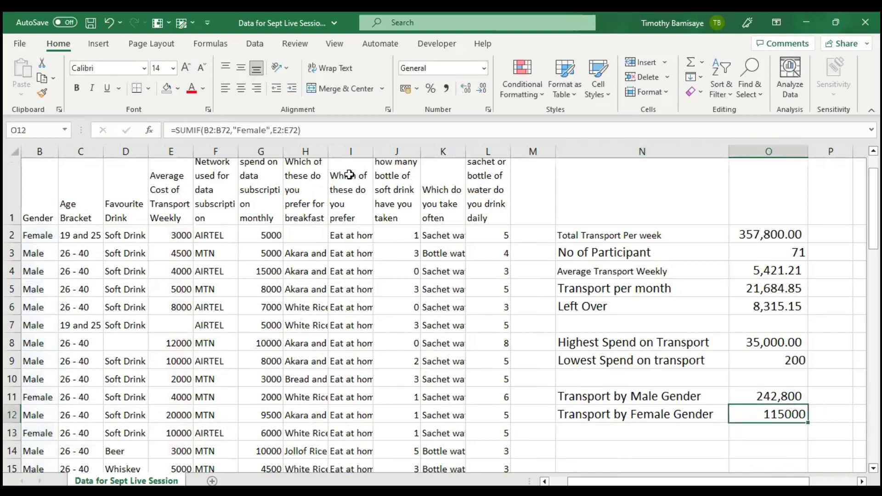
Format the female transport total in O12 with a thousands separator and no decimal places.
{"action": "left_click", "coordinate": [446, 89]}
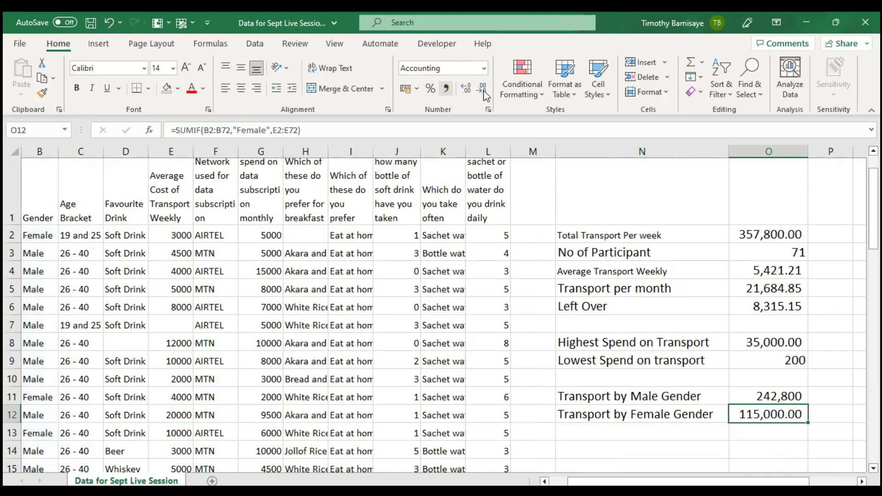
{"action": "left_click", "coordinate": [837, 391]}
{"action": "scroll", "coordinate": [839, 394], "scroll_direction": "right", "scroll_amount": 2}
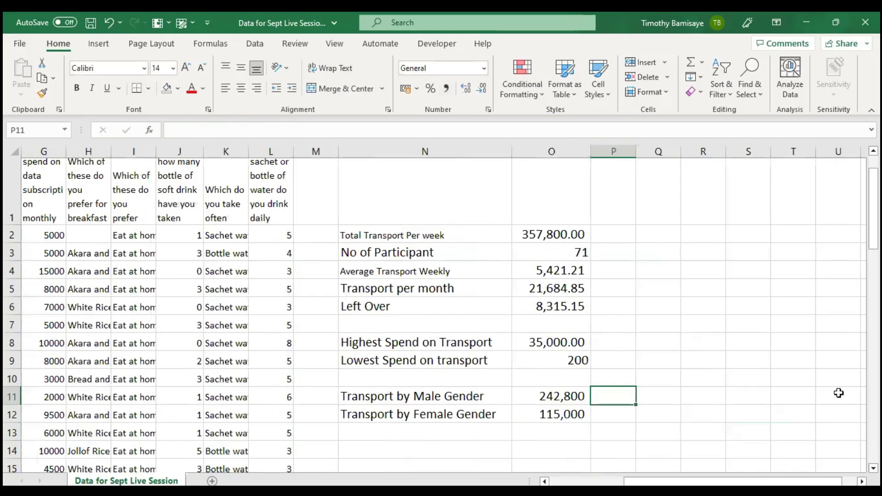
{"action": "scroll", "coordinate": [839, 393], "scroll_direction": "left", "scroll_amount": 1}
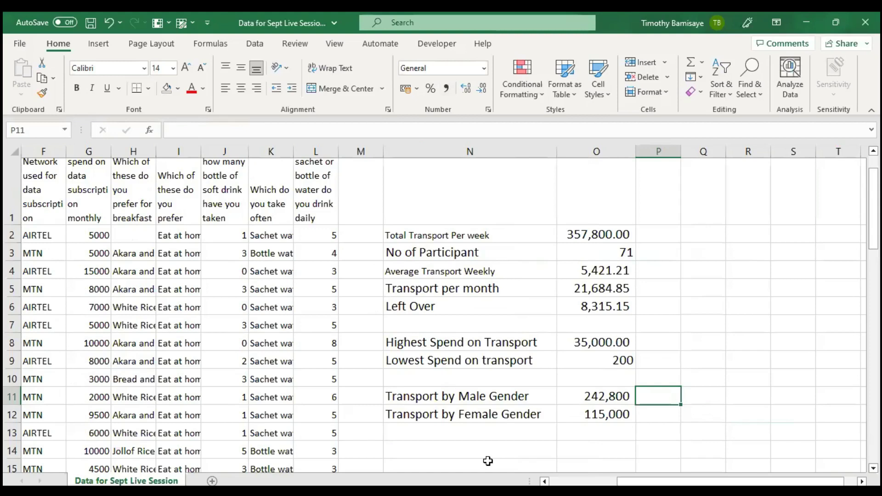
Examine the criterion and sum range arguments of the male SUMIF formula in O11.
{"action": "left_click", "coordinate": [452, 451]}
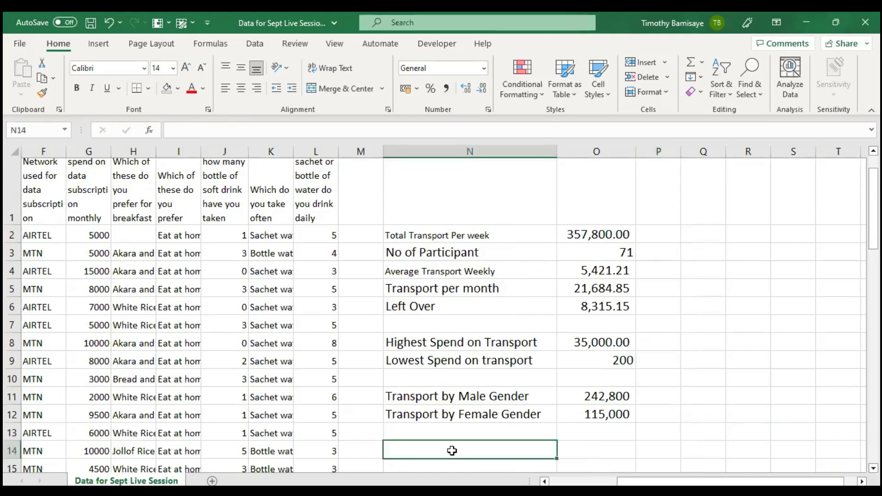
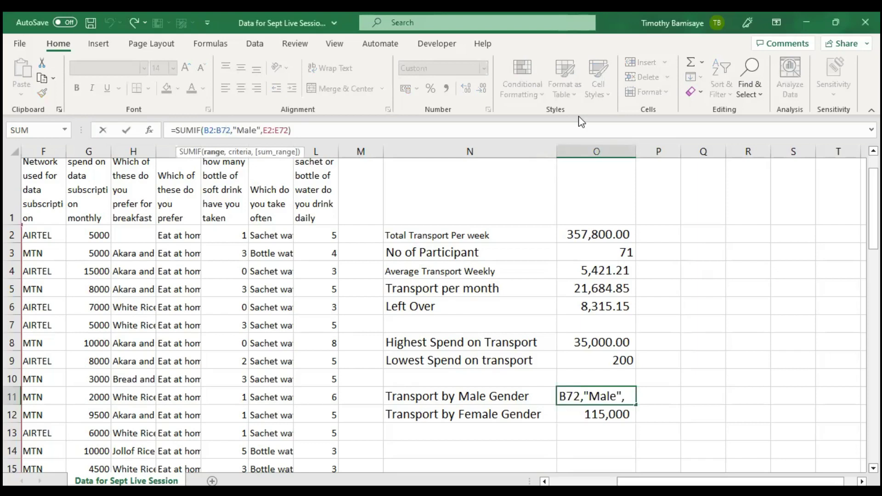
{"action": "left_click", "coordinate": [261, 133]}
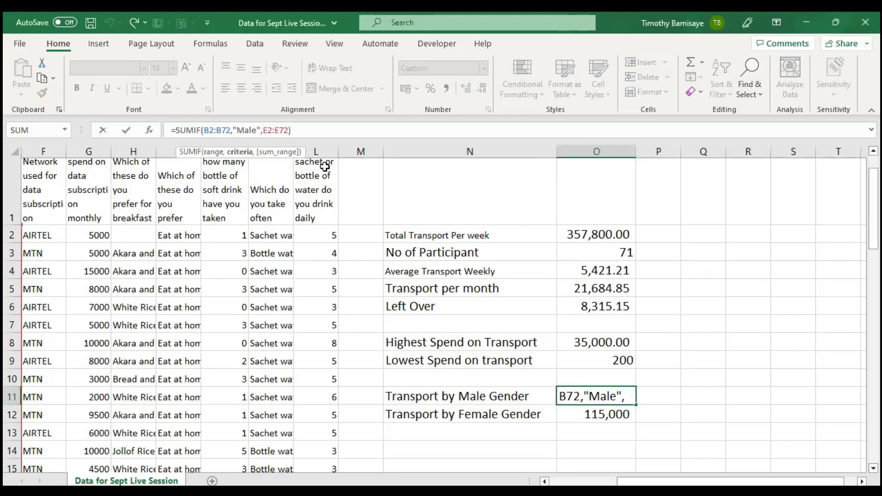
{"action": "left_click", "coordinate": [265, 132]}
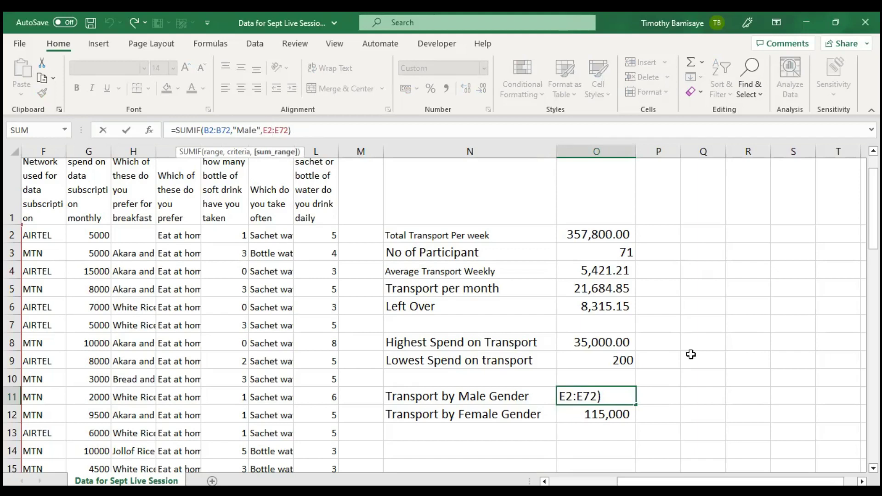
{"action": "key", "text": "Return"}
{"action": "key", "text": "Return"}
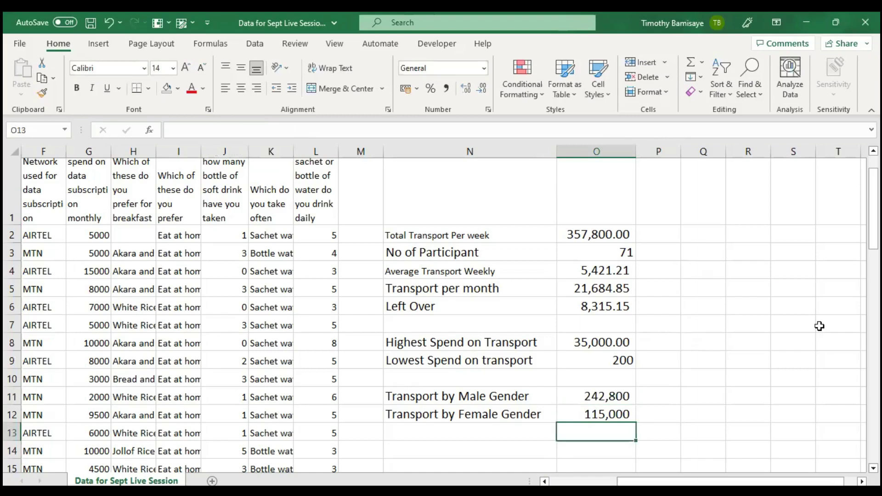
Label cell N14 "Transport > 10000".
{"action": "key", "text": "Return"}
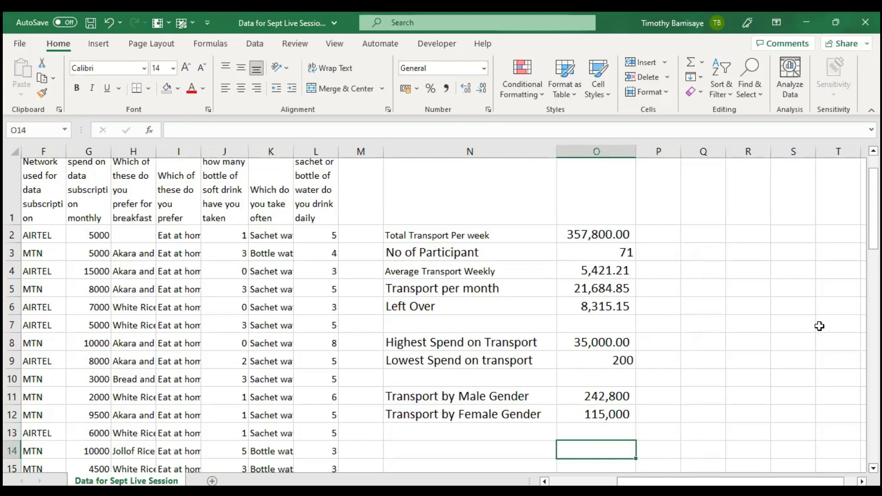
{"action": "key", "text": "Left"}
{"action": "key", "text": "Left"}
{"action": "key", "text": "Right"}
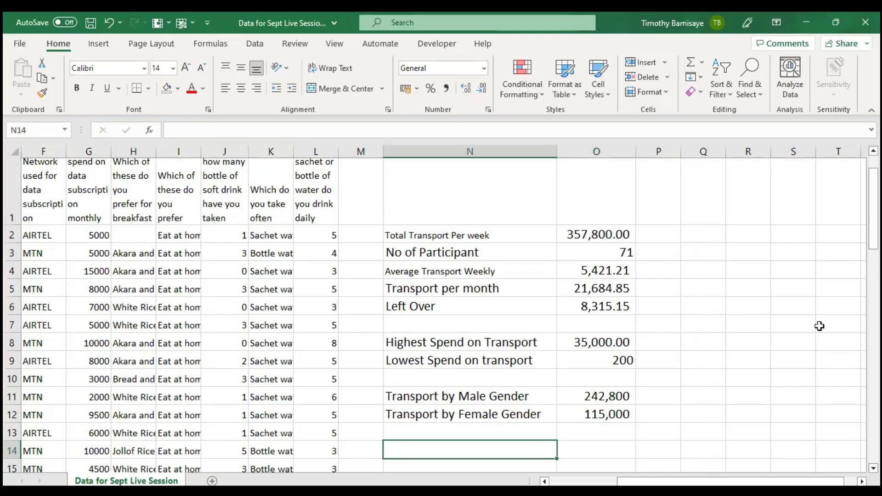
{"action": "type", "text": "Transpoer"}
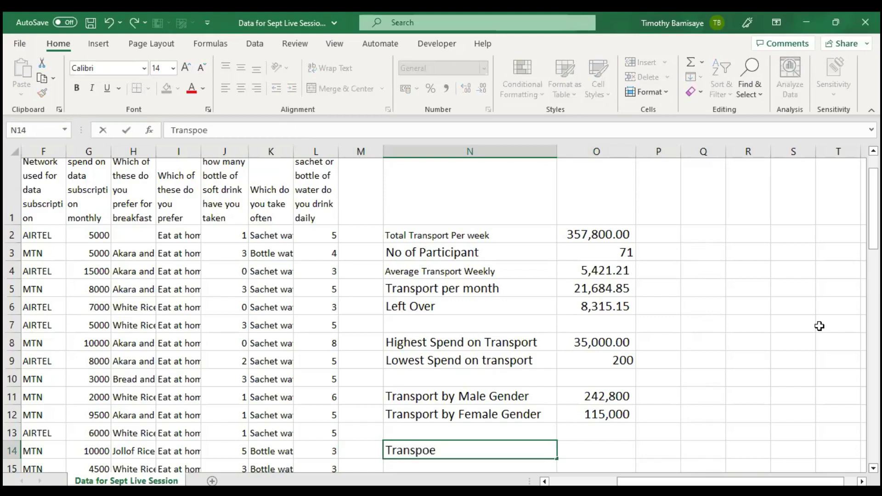
{"action": "key", "text": "BackSpace"}
{"action": "key", "text": "BackSpace"}
{"action": "type", "text": "rt > 10000"}
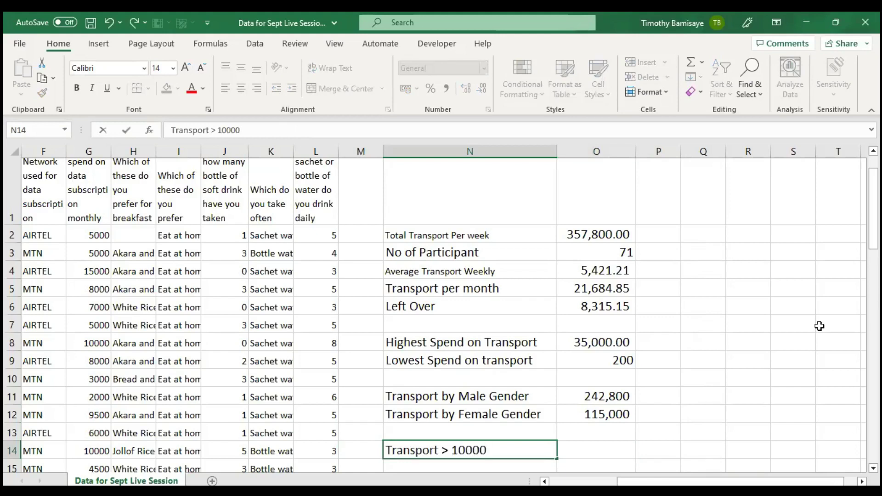
{"action": "key", "text": "Return"}
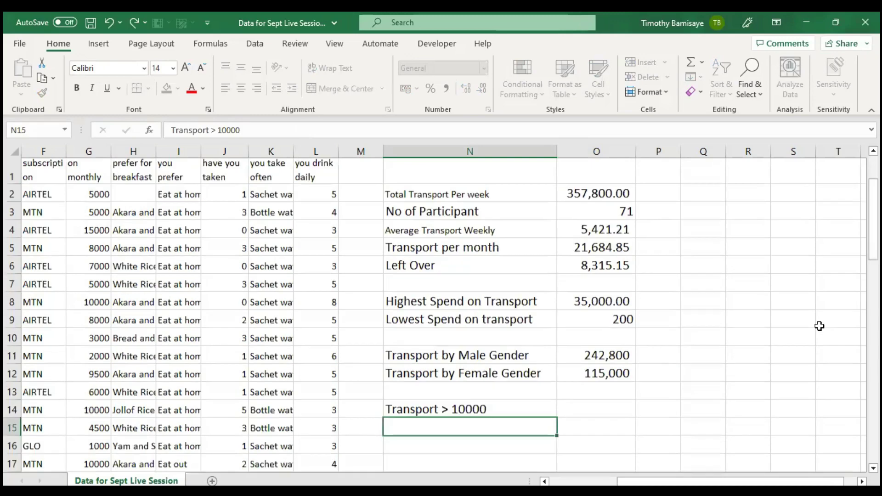
Enter the threshold value 10000 in cell Q14, on the same row as the "Transport > 10000" label.
{"action": "key", "text": "Up"}
{"action": "key", "text": "Right"}
{"action": "key", "text": "Right"}
{"action": "key", "text": "Right"}
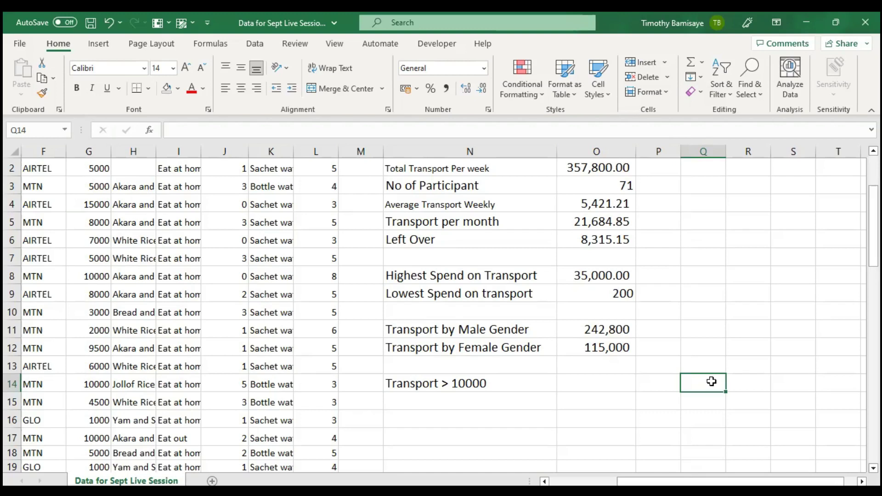
{"action": "left_click", "coordinate": [748, 304]}
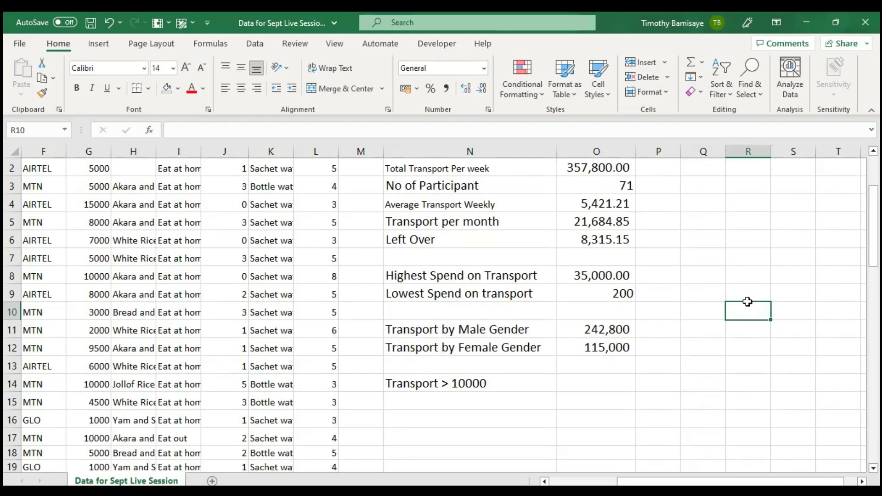
{"action": "key", "text": "Down"}
{"action": "key", "text": "Down"}
{"action": "key", "text": "Down"}
{"action": "key", "text": "Down"}
{"action": "key", "text": "Left"}
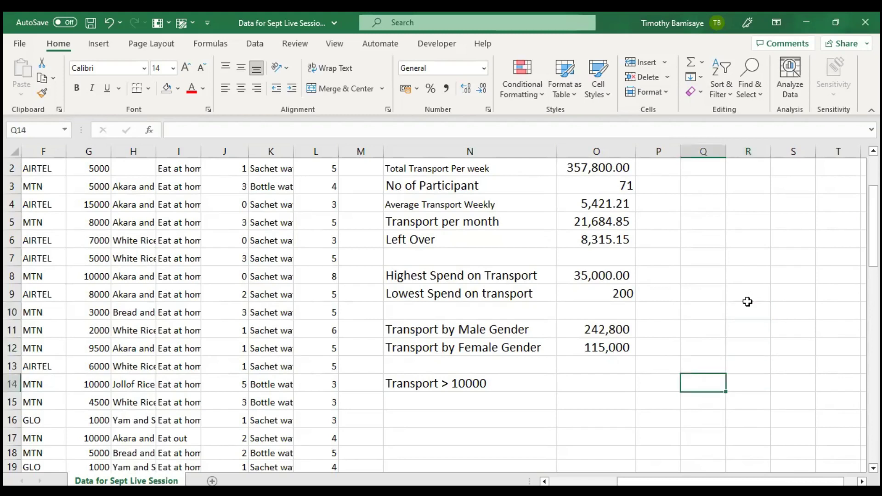
{"action": "type", "text": "10000"}
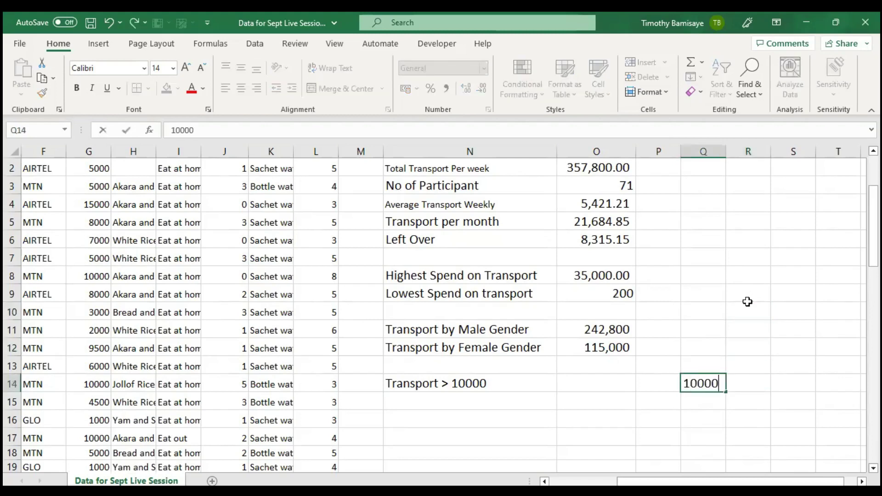
{"action": "key", "text": "Return"}
{"action": "key", "text": "Up"}
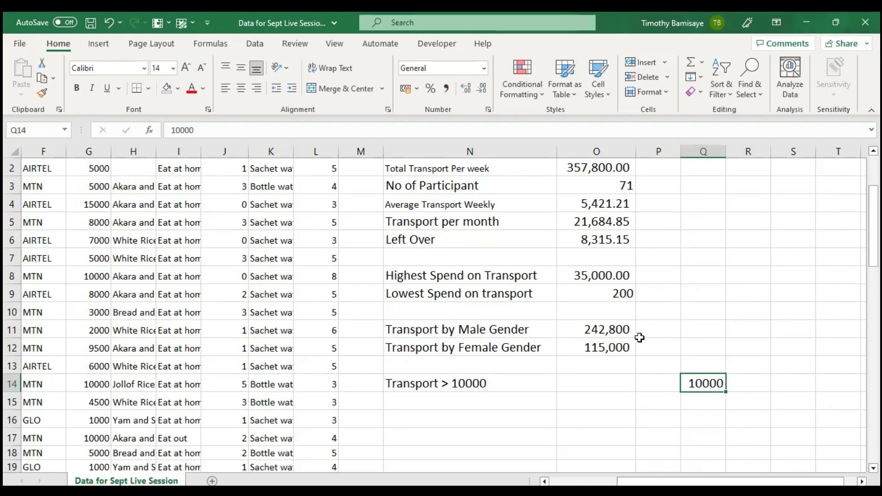
{"action": "key", "text": "Return"}
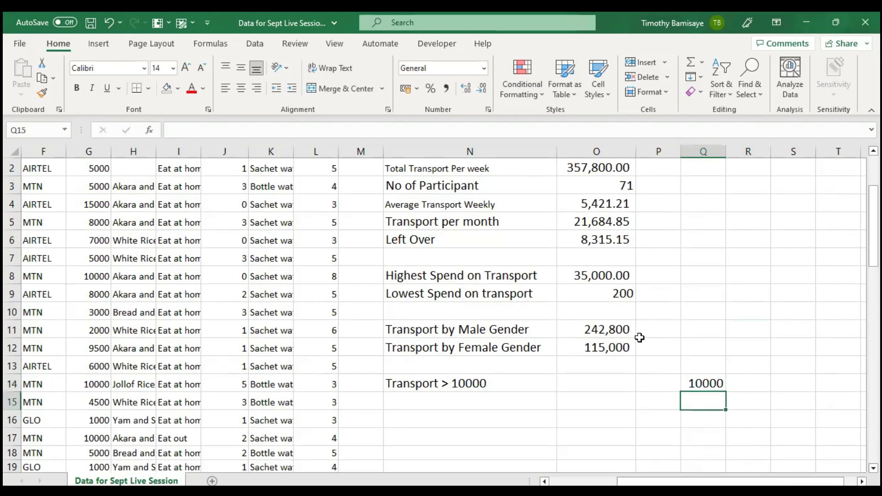
Change the label in N14 to "No whose transport > 10000".
{"action": "left_click", "coordinate": [475, 386]}
{"action": "key", "text": "Right"}
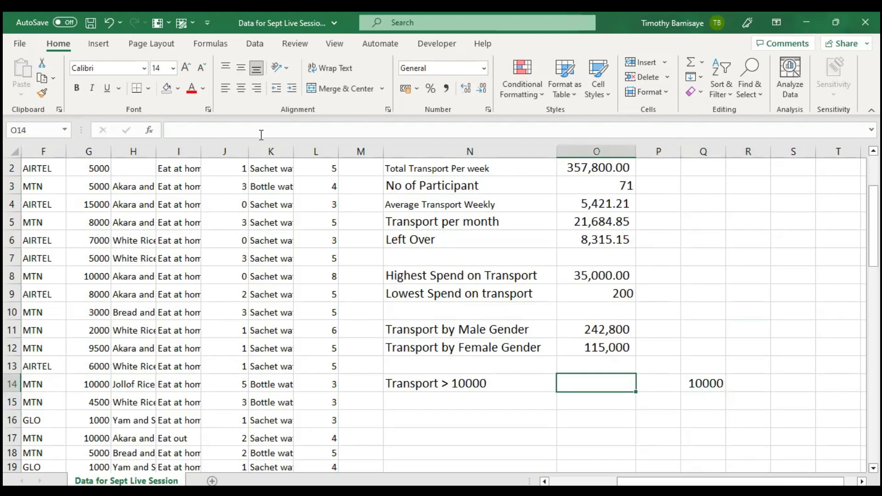
{"action": "key", "text": "Left"}
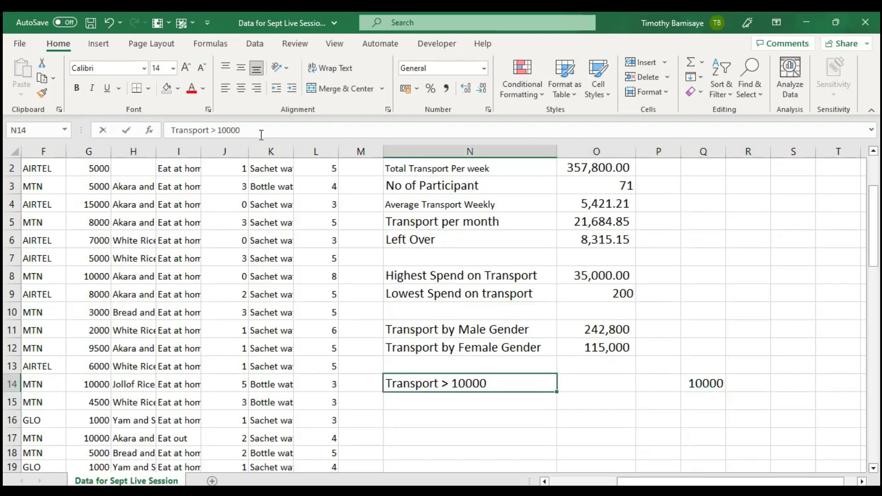
{"action": "left_click", "coordinate": [272, 130]}
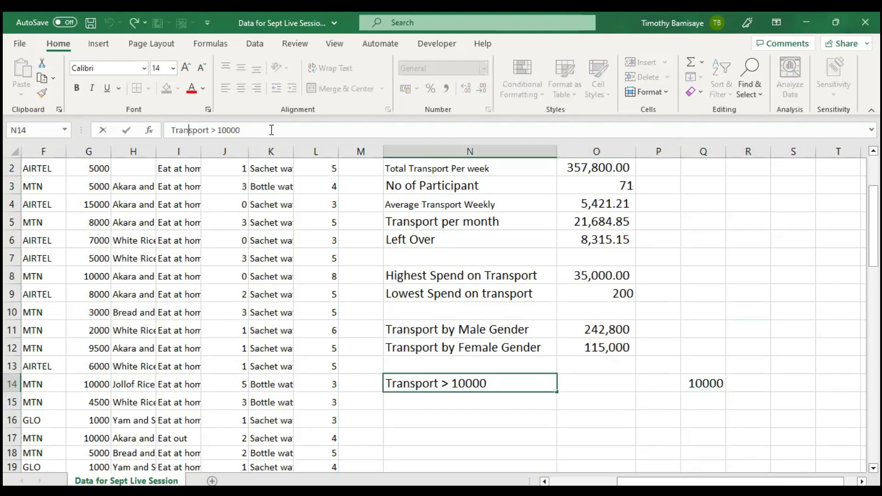
{"action": "key", "text": "Home"}
{"action": "type", "text": "No "}
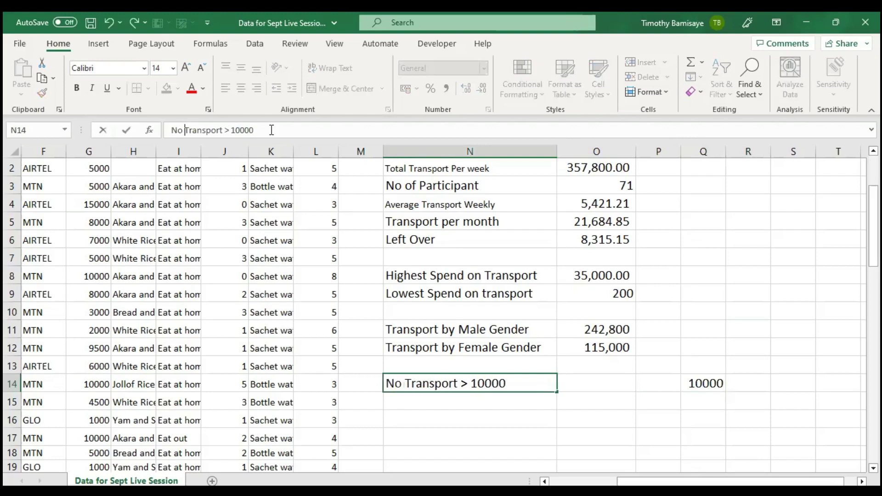
{"action": "type", "text": "who speTran"}
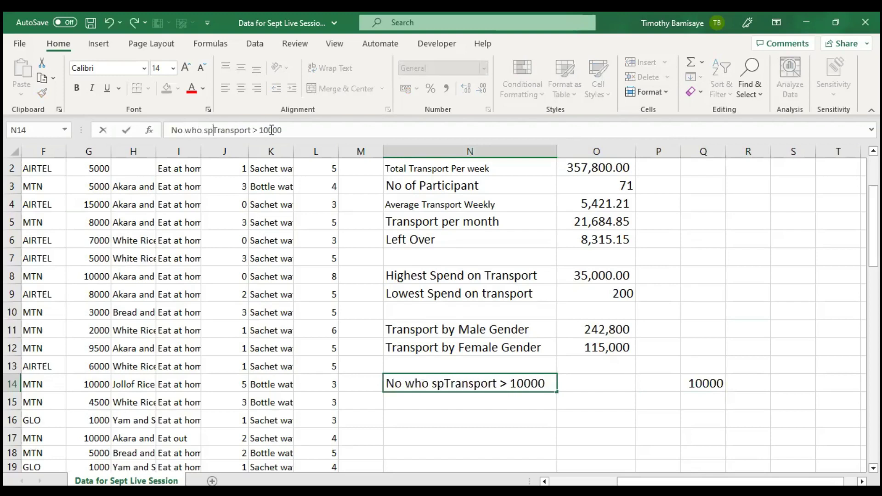
{"action": "key", "text": "BackSpace"}
{"action": "key", "text": "BackSpace"}
{"action": "key", "text": "BackSpace"}
{"action": "key", "text": "BackSpace"}
{"action": "key", "text": "BackSpace"}
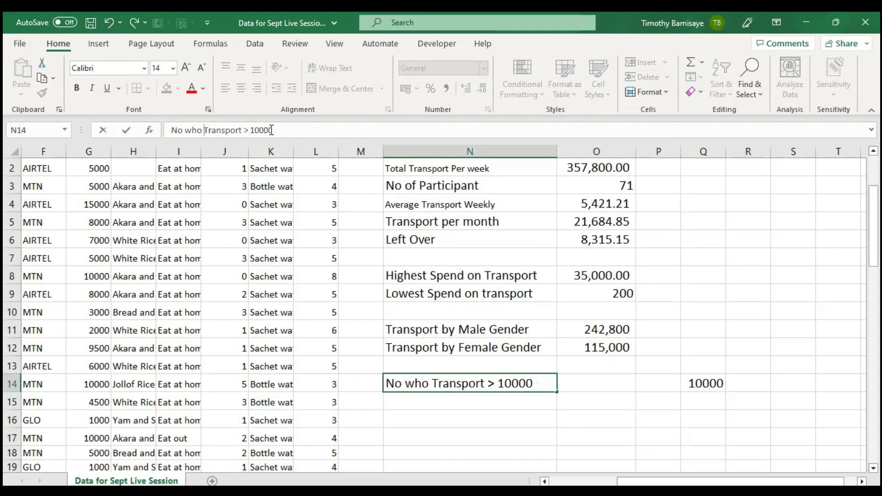
{"action": "type", "text": "se"}
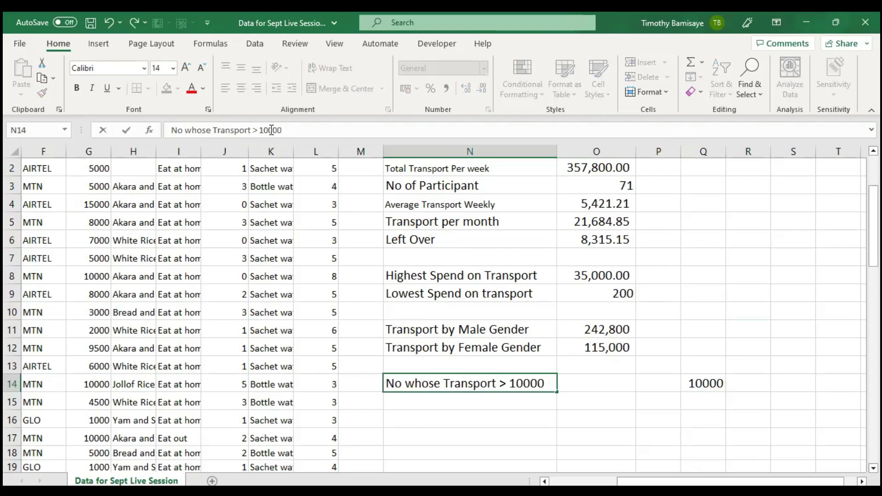
{"action": "key", "text": "Delete"}
{"action": "type", "text": "t"}
{"action": "key", "text": "Return"}
Start a COUNTIF formula in O14 with the weekly transport costs E2:E72 as its range.
{"action": "key", "text": "Up"}
{"action": "key", "text": "Right"}
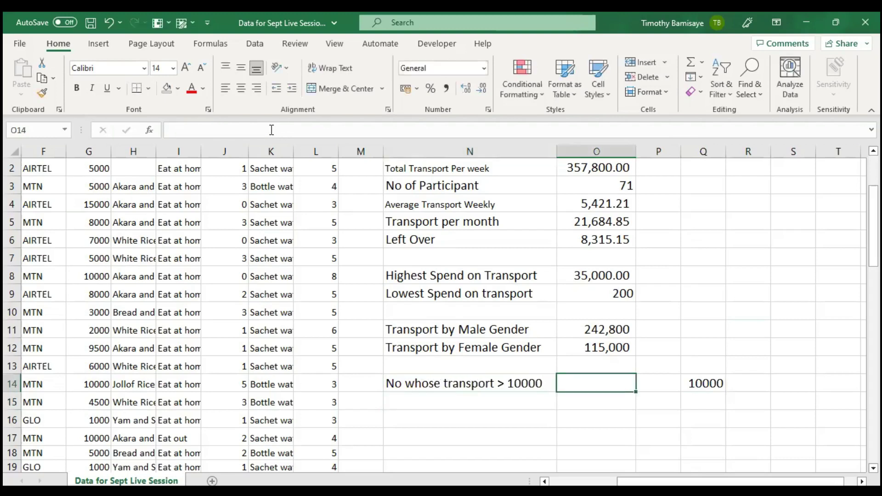
{"action": "type", "text": "="}
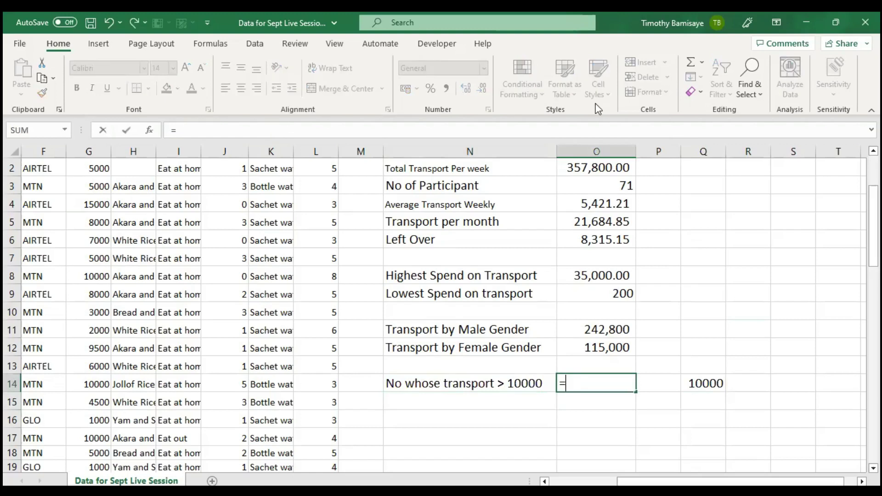
{"action": "type", "text": "count"}
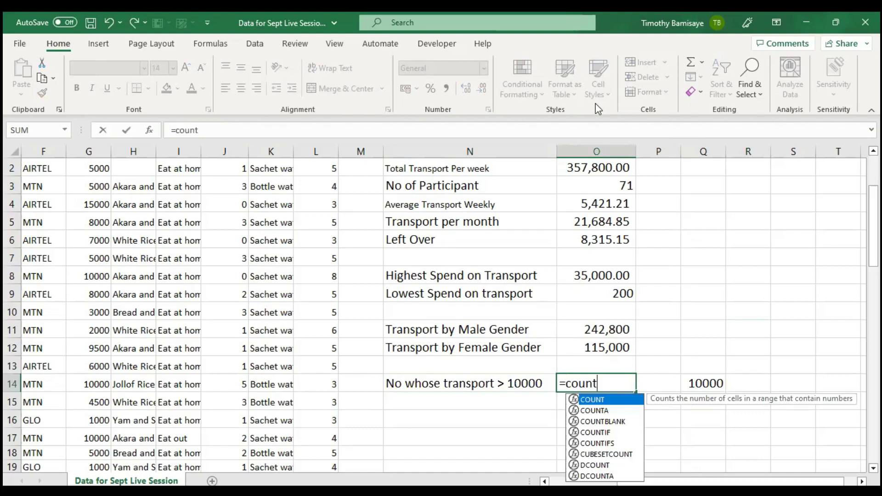
{"action": "key", "text": "Down"}
{"action": "key", "text": "Down"}
{"action": "key", "text": "Down"}
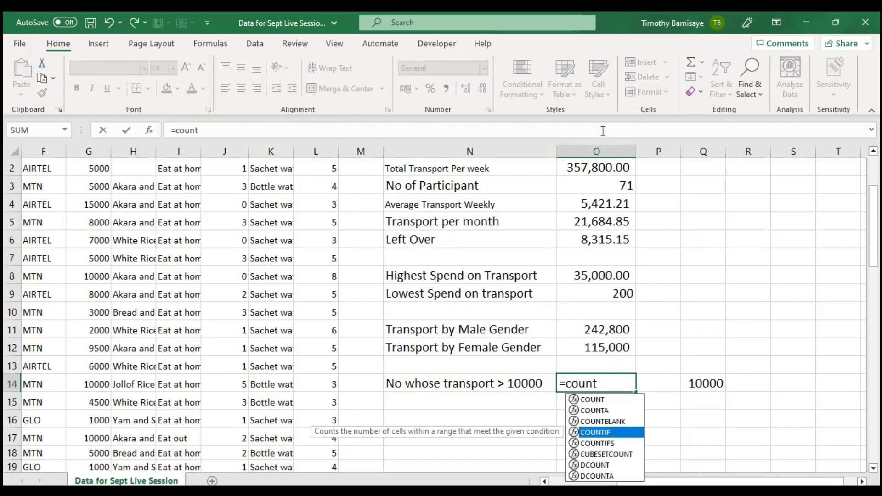
{"action": "key", "text": "Tab"}
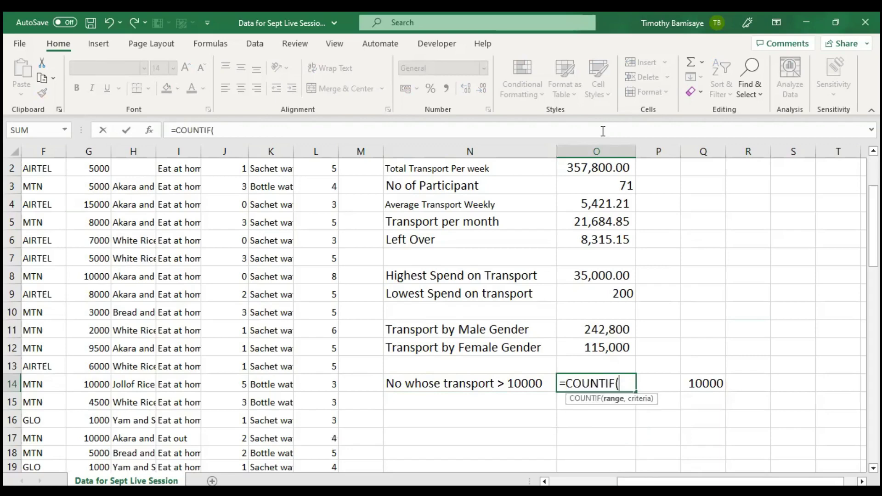
{"action": "left_click", "coordinate": [99, 185]}
{"action": "key", "text": "Left"}
{"action": "key", "text": "Left"}
{"action": "key", "text": "Left"}
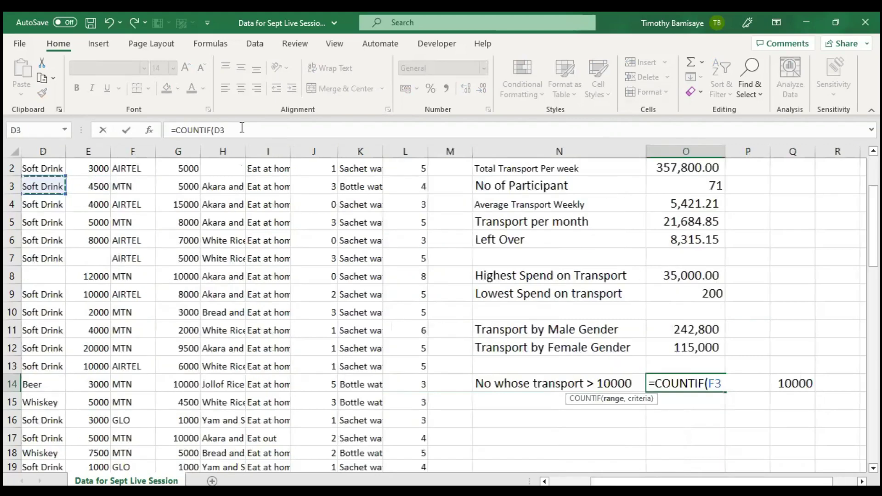
{"action": "key", "text": "Right"}
{"action": "key", "text": "Up"}
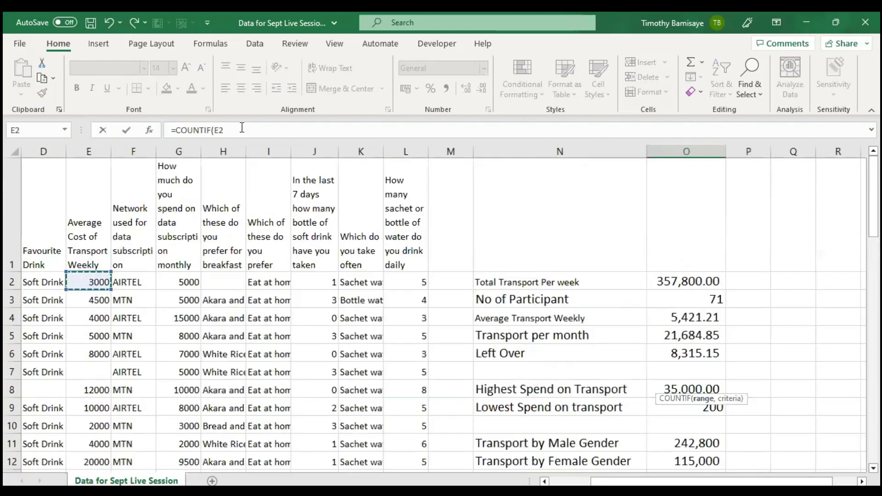
{"action": "type", "text": ":"}
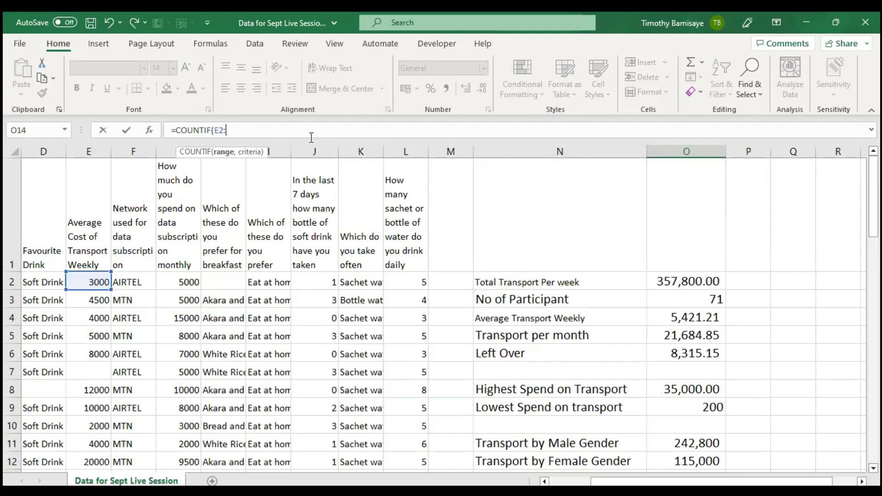
{"action": "type", "text": "e72"}
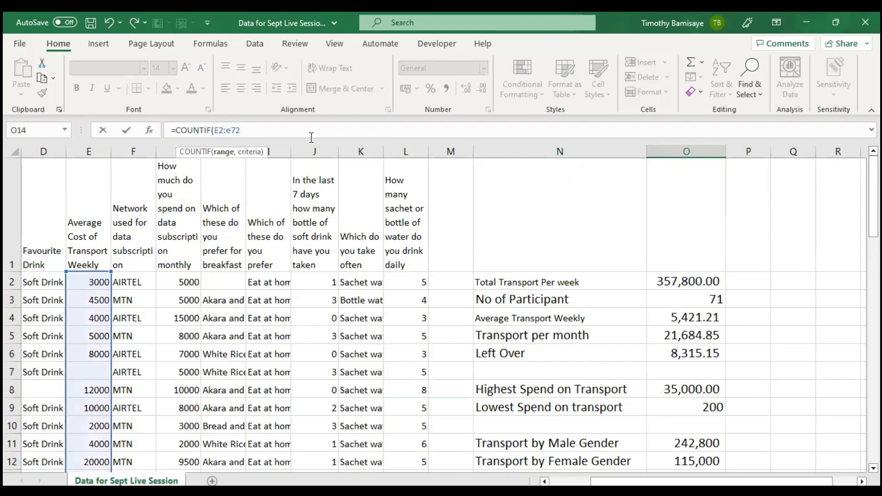
Complete the COUNTIF formula in O14 with the quoted criterion ">P14".
{"action": "type", "text": ",>"}
{"action": "key", "text": "Left"}
{"action": "type", "text": "\""}
{"action": "left_click", "coordinate": [735, 431]}
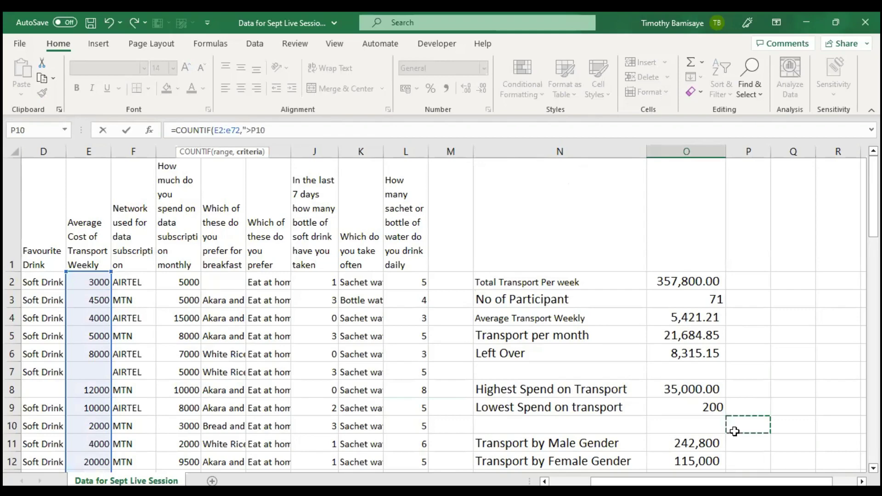
{"action": "key", "text": "Down"}
{"action": "key", "text": "Down"}
{"action": "key", "text": "Down"}
{"action": "key", "text": "Down"}
{"action": "key", "text": "Up"}
{"action": "key", "text": "Right"}
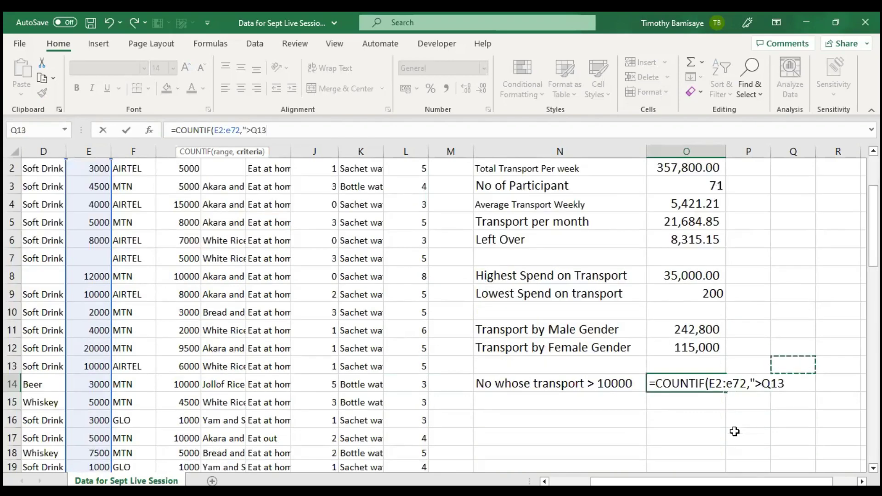
{"action": "key", "text": "Down"}
{"action": "key", "text": "Down"}
{"action": "key", "text": "Up"}
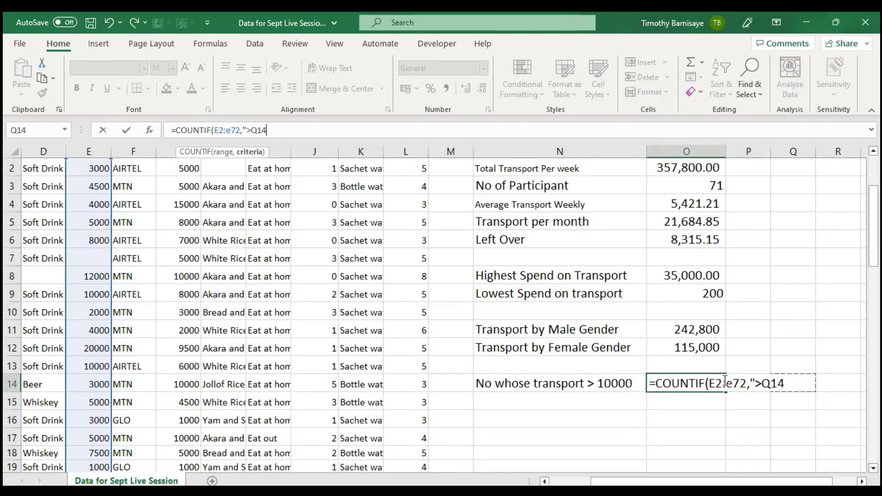
{"action": "scroll", "coordinate": [726, 381], "scroll_direction": "right", "scroll_amount": 2}
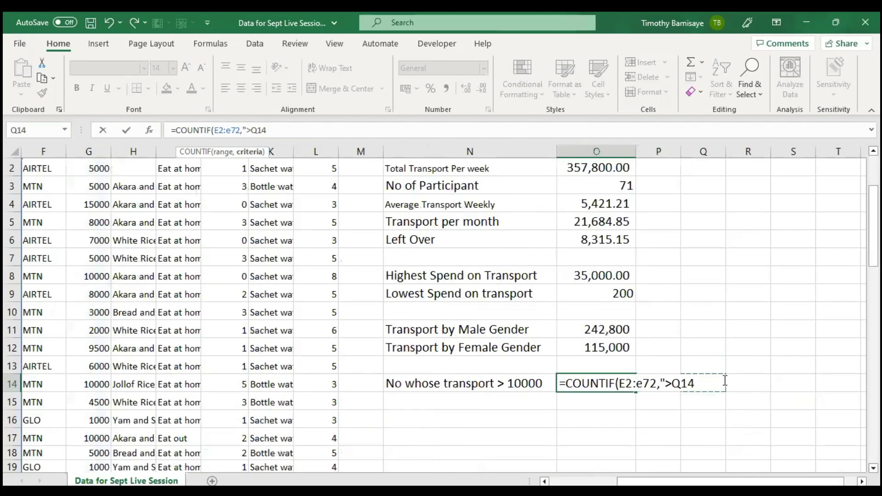
{"action": "left_click", "coordinate": [662, 383]}
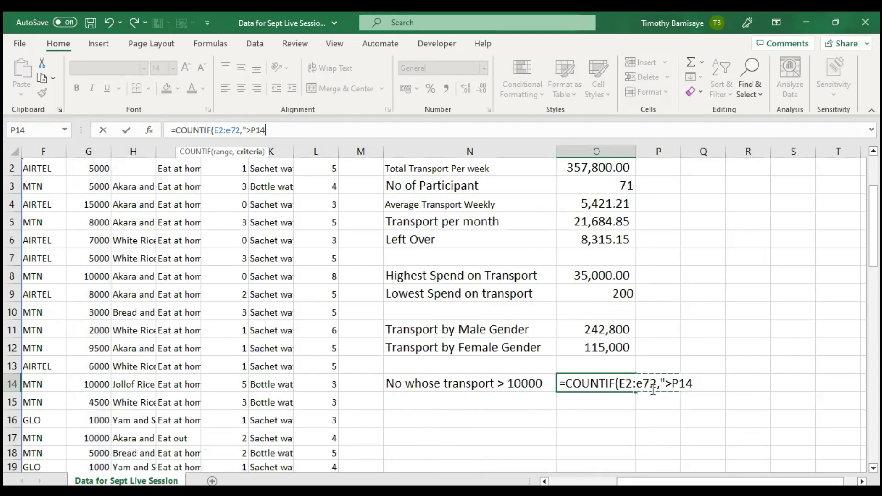
{"action": "type", "text": "\")"}
{"action": "key", "text": "Return"}
{"action": "key", "text": "Up"}
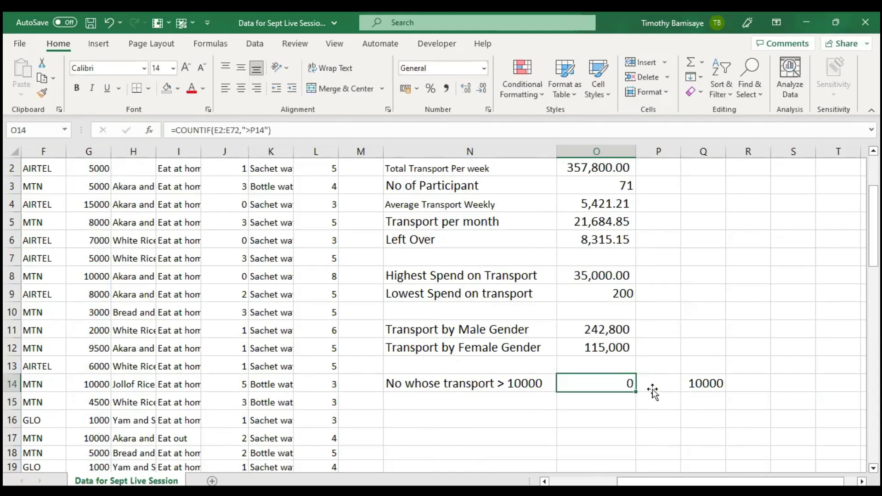
Move the threshold value 10000 from Q14 to T14.
{"action": "key", "text": "Right"}
{"action": "key", "text": "Right"}
{"action": "key", "text": "Left"}
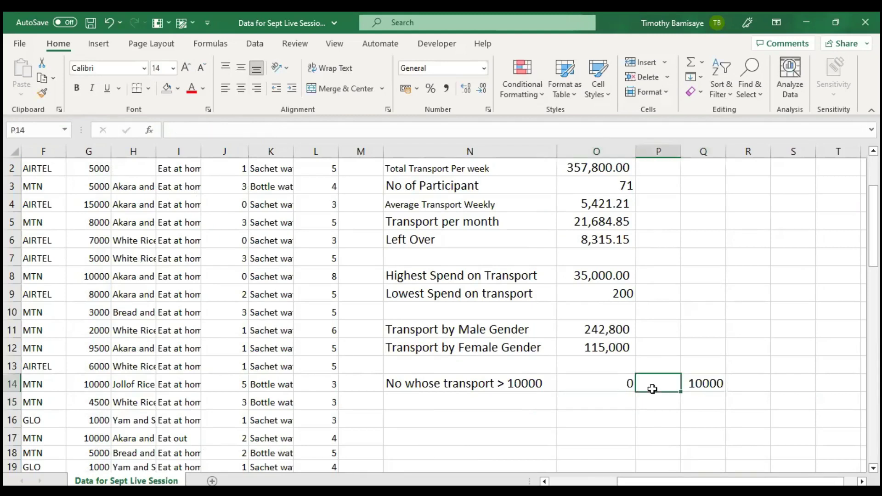
{"action": "key", "text": "Right"}
{"action": "key", "text": "ctrl+c"}
{"action": "key", "text": "Up"}
{"action": "key", "text": "Right"}
{"action": "key", "text": "Right"}
{"action": "key", "text": "Right"}
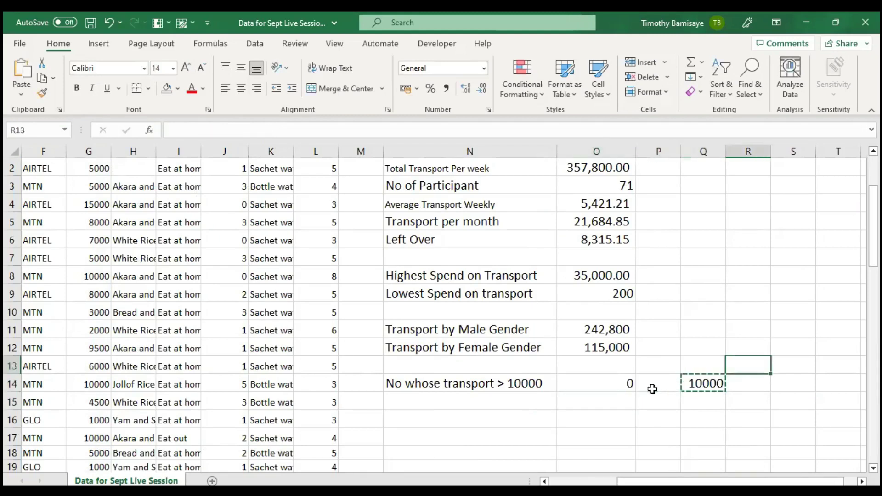
{"action": "key", "text": "Down"}
{"action": "key", "text": "ctrl+v"}
{"action": "key", "text": "Left"}
{"action": "key", "text": "Left"}
{"action": "key", "text": "Left"}
{"action": "key", "text": "Left"}
{"action": "key", "text": "Left"}
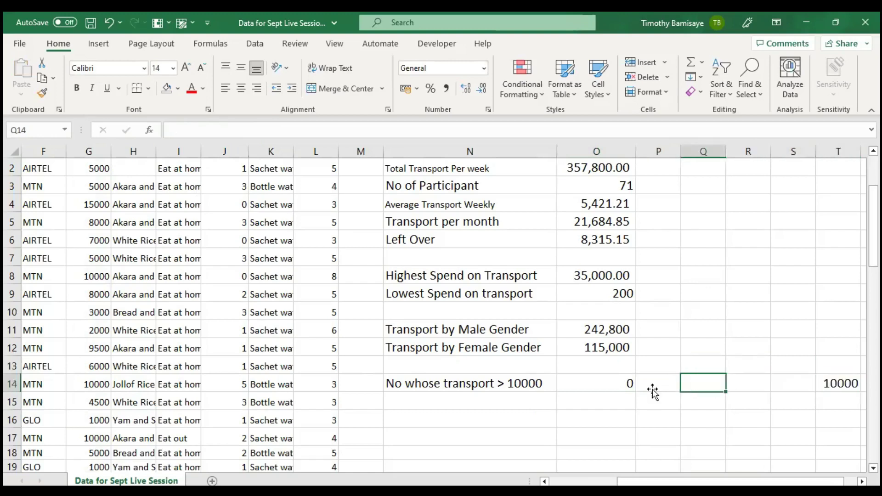
Replace the cell reference inside the COUNTIF criterion in O14 with T14.
{"action": "left_click", "coordinate": [348, 133]}
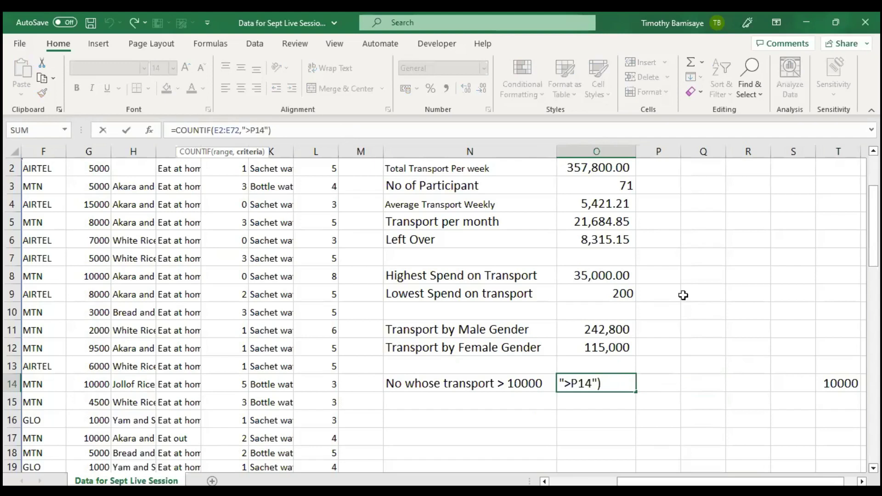
{"action": "key", "text": "BackSpace"}
{"action": "key", "text": "BackSpace"}
{"action": "key", "text": "BackSpace"}
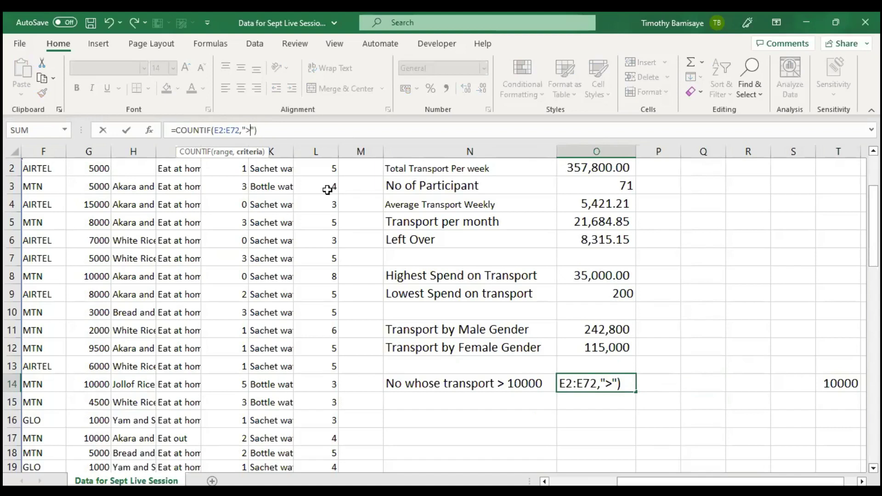
{"action": "type", "text": "t14"}
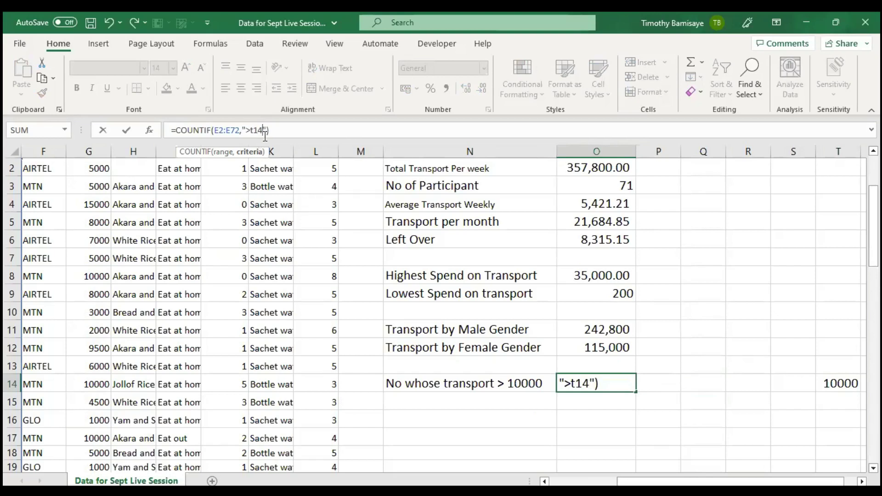
Rewrite the COUNTIF criterion in O14 as ">"&T14, quoting only the operator and joining it to the cell reference.
{"action": "key", "text": "Delete"}
{"action": "type", "text": "\""}
{"action": "key", "text": "BackSpace"}
{"action": "key", "text": "BackSpace"}
{"action": "key", "text": "BackSpace"}
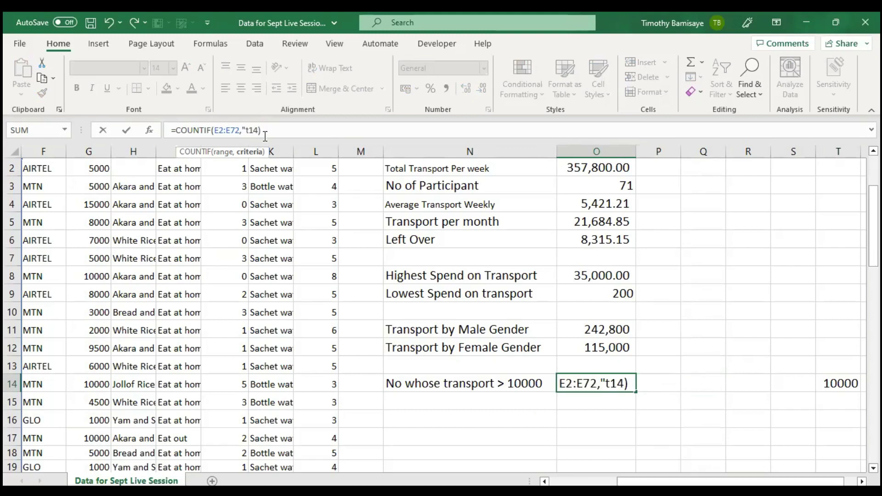
{"action": "type", "text": ">"}
{"action": "type", "text": "\""}
{"action": "type", "text": "\""}
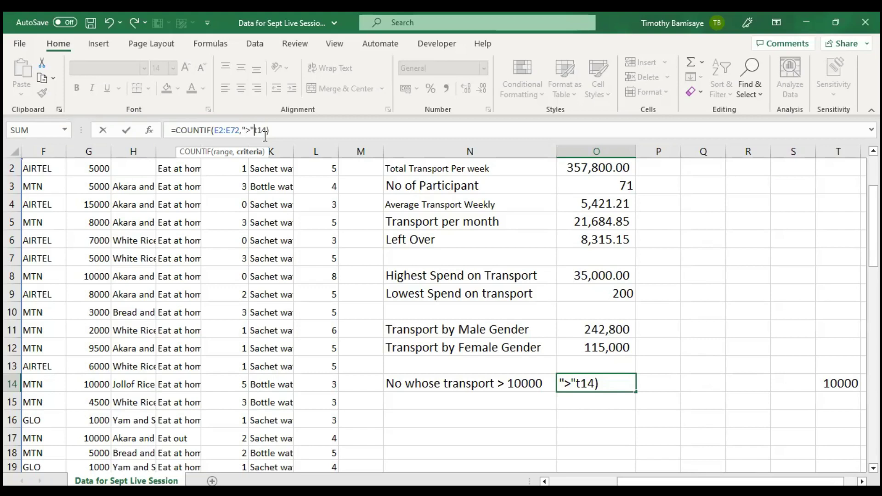
{"action": "type", "text": "&"}
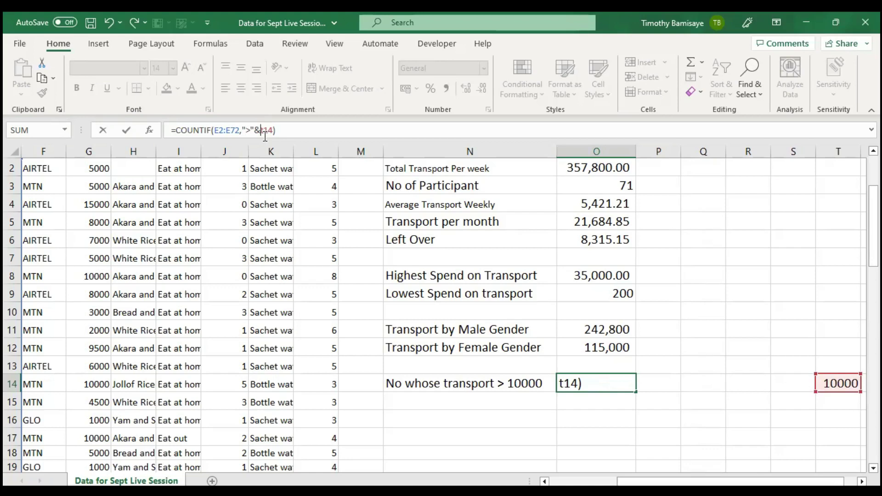
{"action": "key", "text": "Return"}
{"action": "key", "text": "Down"}
{"action": "key", "text": "Down"}
{"action": "key", "text": "Up"}
{"action": "key", "text": "Up"}
{"action": "key", "text": "Up"}
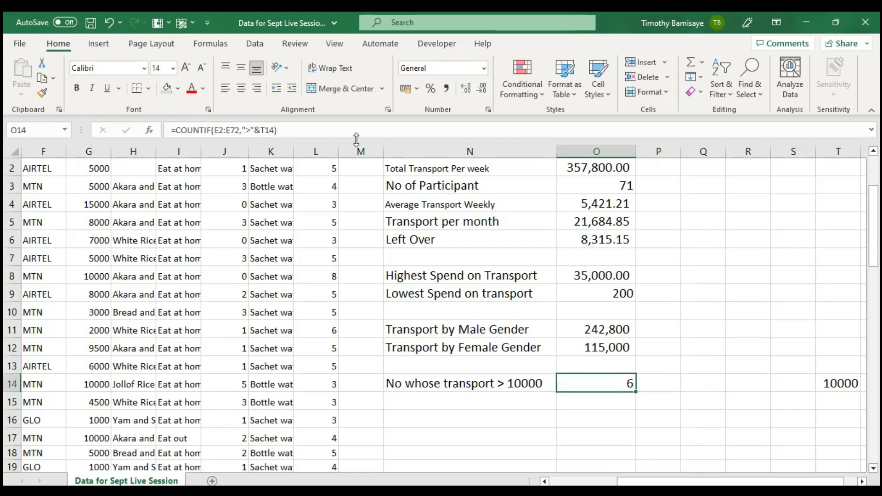
Examine the threshold cell T14 and how the COUNTIF criterion in O14 refers to it.
{"action": "left_click", "coordinate": [823, 384]}
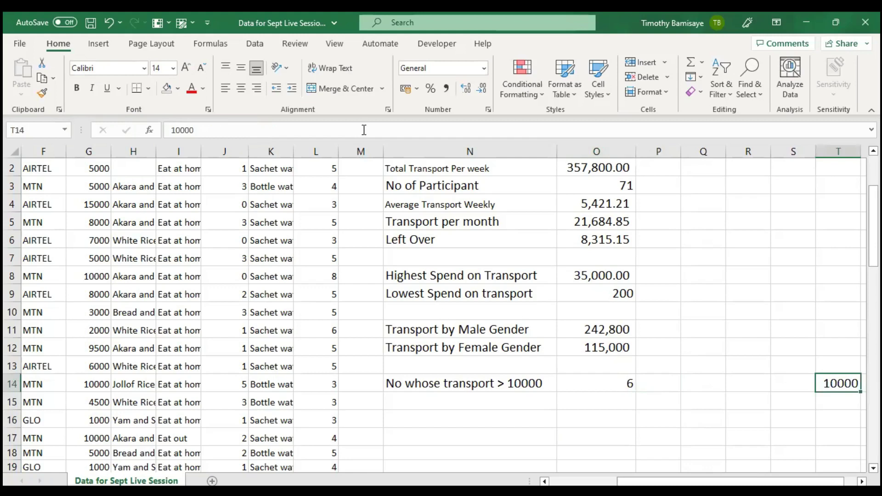
{"action": "key", "text": "Left"}
{"action": "key", "text": "Left"}
{"action": "key", "text": "Left"}
{"action": "key", "text": "Left"}
{"action": "key", "text": "Left"}
{"action": "key", "text": "F2"}
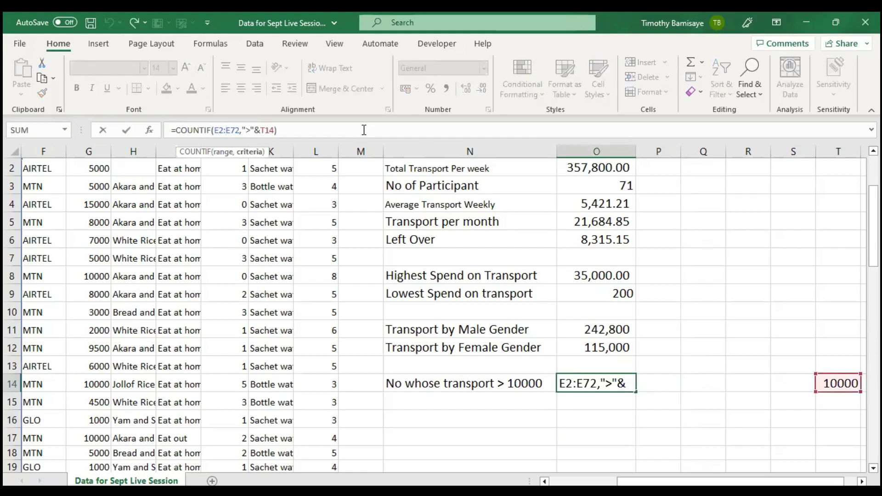
{"action": "key", "text": "Right"}
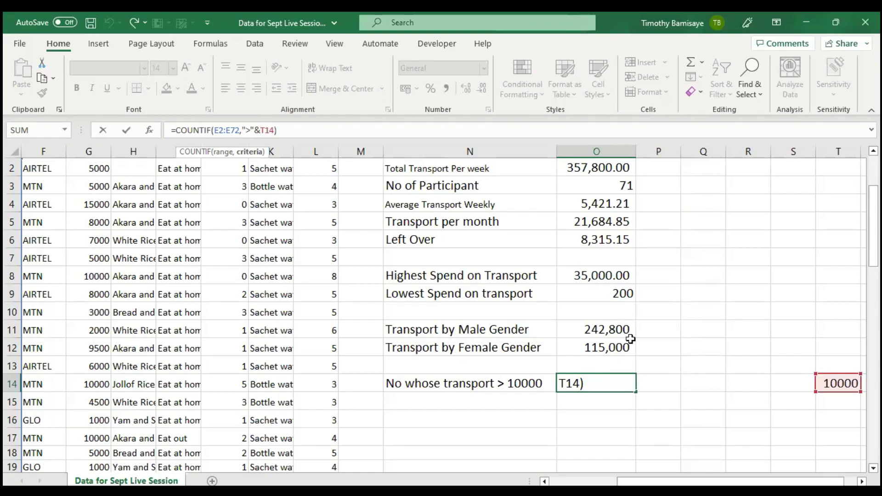
Commit the COUNTIF formula in O14 with the criterion ">"&T14.
{"action": "key", "text": "ctrl+Return"}
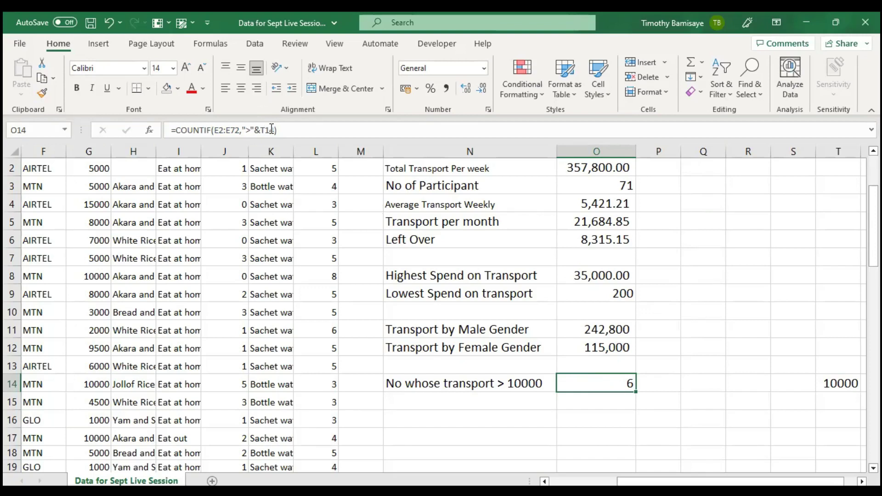
Try hard-coding the COUNTIF criterion in O14 as ">10000", and undo that change to restore the reference to T14.
{"action": "left_click", "coordinate": [319, 130]}
{"action": "key", "text": "Left"}
{"action": "key", "text": "BackSpace"}
{"action": "key", "text": "BackSpace"}
{"action": "key", "text": "BackSpace"}
{"action": "key", "text": "BackSpace"}
{"action": "key", "text": "BackSpace"}
{"action": "type", "text": "10000"}
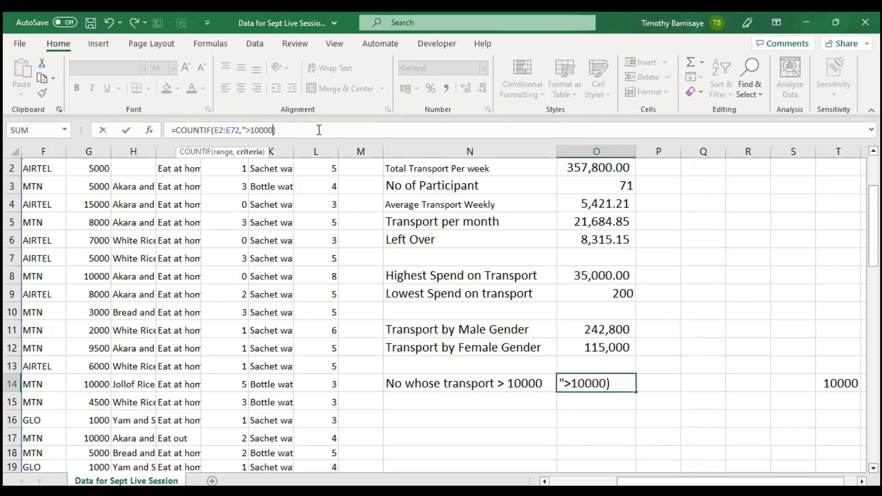
{"action": "type", "text": "\""}
{"action": "key", "text": "Return"}
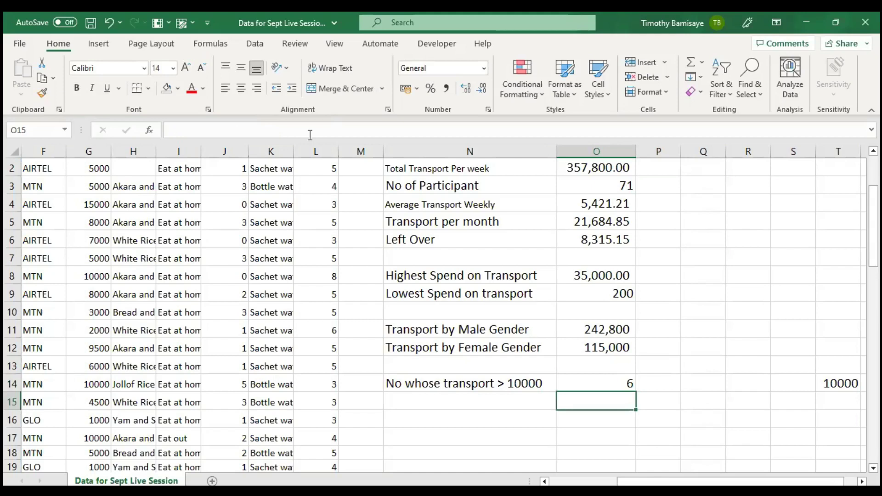
{"action": "double_click", "coordinate": [599, 384]}
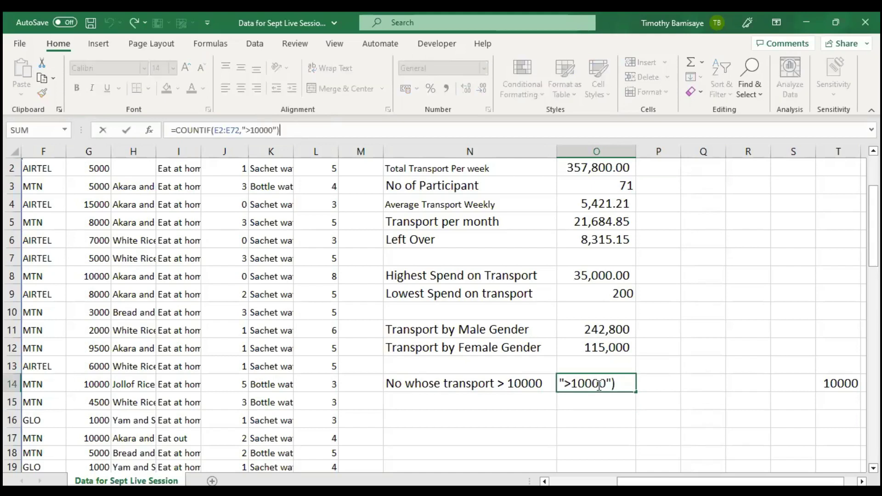
{"action": "key", "text": "ctrl+Return"}
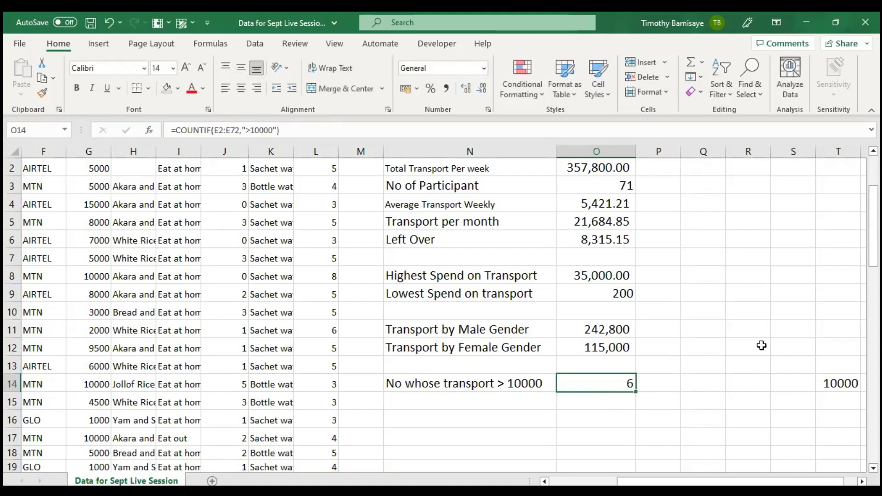
{"action": "key", "text": "ctrl+z"}
Set the COUNTIF threshold in T14 to 5000.
{"action": "left_click", "coordinate": [836, 388]}
{"action": "scroll", "coordinate": [837, 387], "scroll_direction": "right", "scroll_amount": 2}
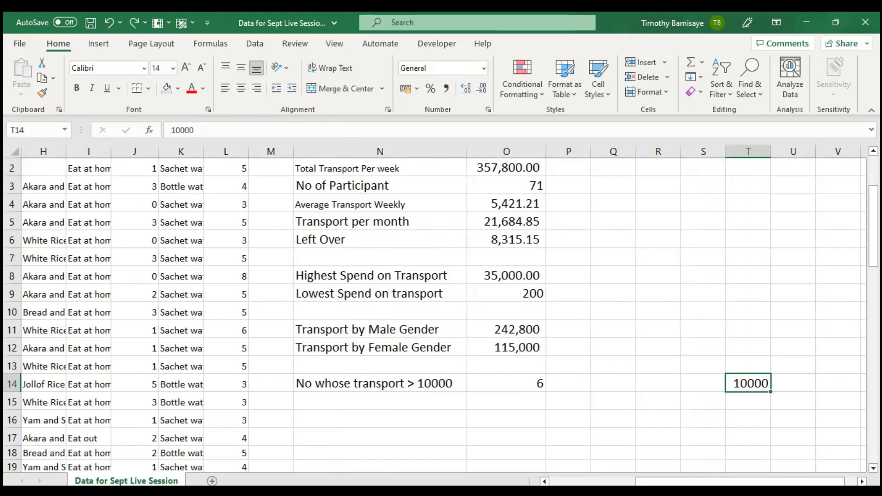
{"action": "type", "text": "5000"}
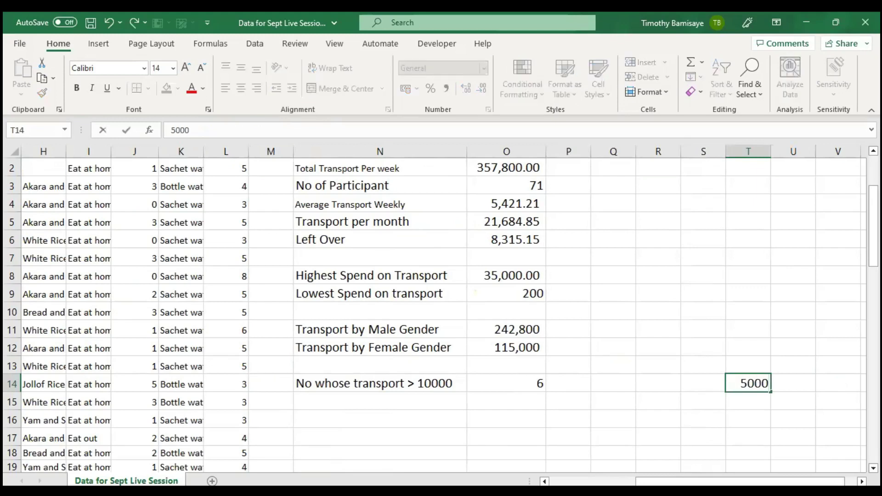
{"action": "key", "text": "Return"}
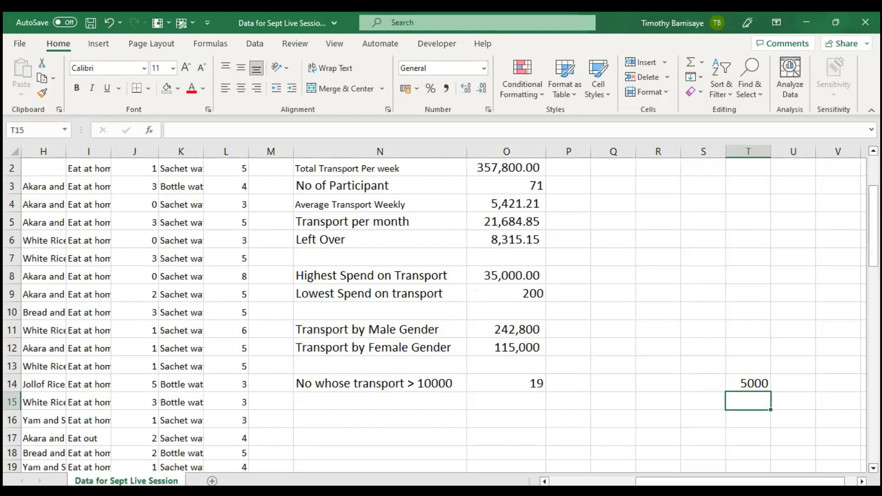
Set the COUNTIF threshold in T14 to 8000.
{"action": "left_click", "coordinate": [748, 383]}
{"action": "type", "text": "8000"}
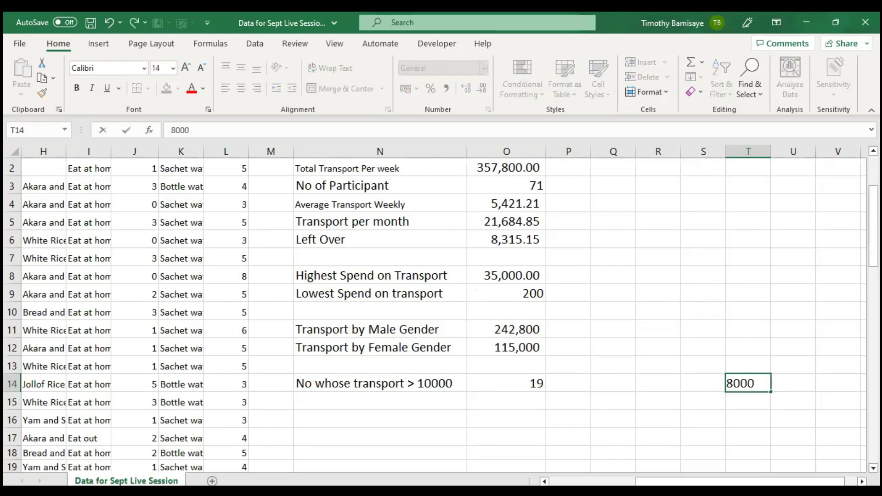
{"action": "key", "text": "Return"}
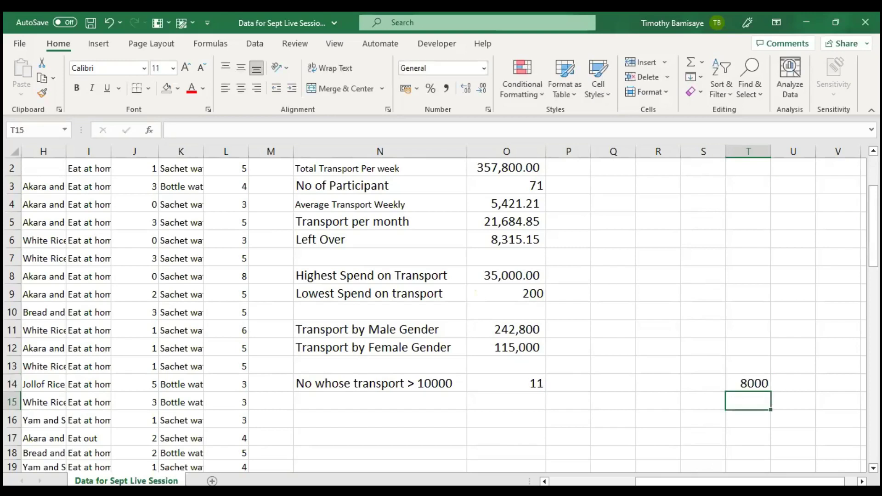
{"action": "left_click", "coordinate": [748, 383]}
{"action": "left_click", "coordinate": [703, 383]}
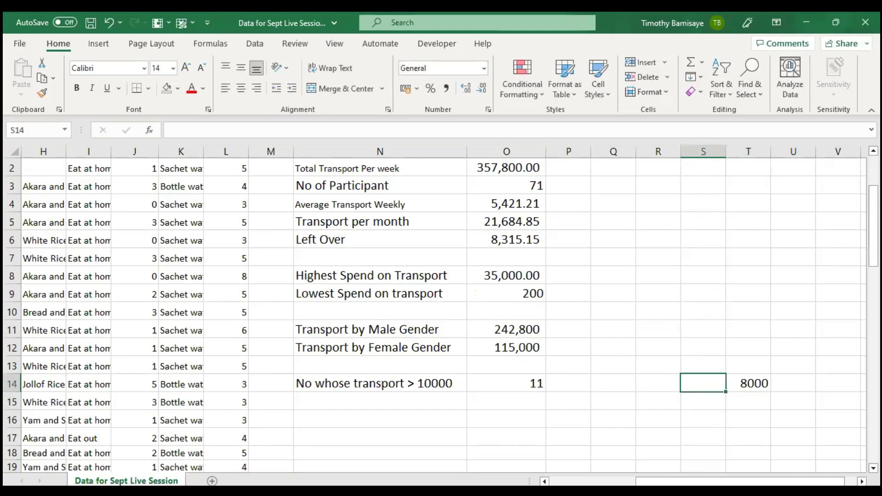
{"action": "left_click", "coordinate": [748, 383]}
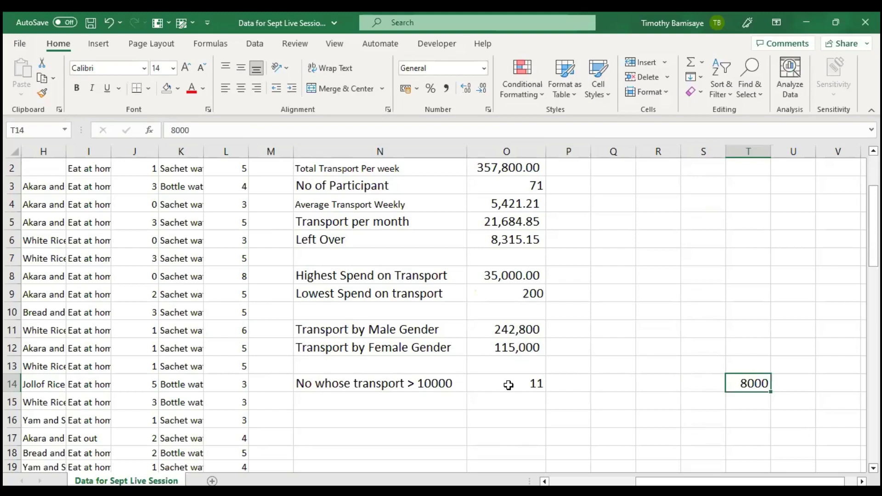
Compare the quoted text criteria of the gender SUMIF formulas in O11 and O12 with the COUNTIF criterion in O14.
{"action": "key", "text": "Left"}
{"action": "key", "text": "Left"}
{"action": "key", "text": "Left"}
{"action": "key", "text": "Left"}
{"action": "key", "text": "Left"}
{"action": "key", "text": "Up"}
{"action": "key", "text": "Up"}
{"action": "key", "text": "Up"}
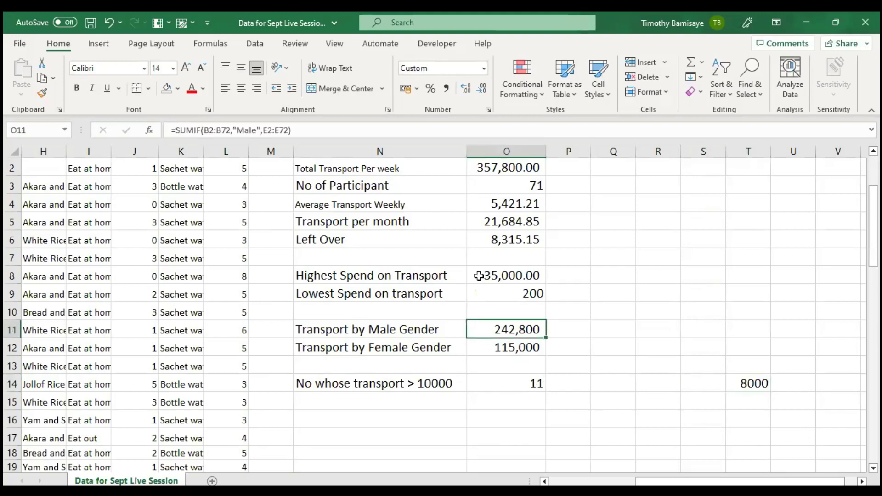
{"action": "left_click", "coordinate": [253, 132]}
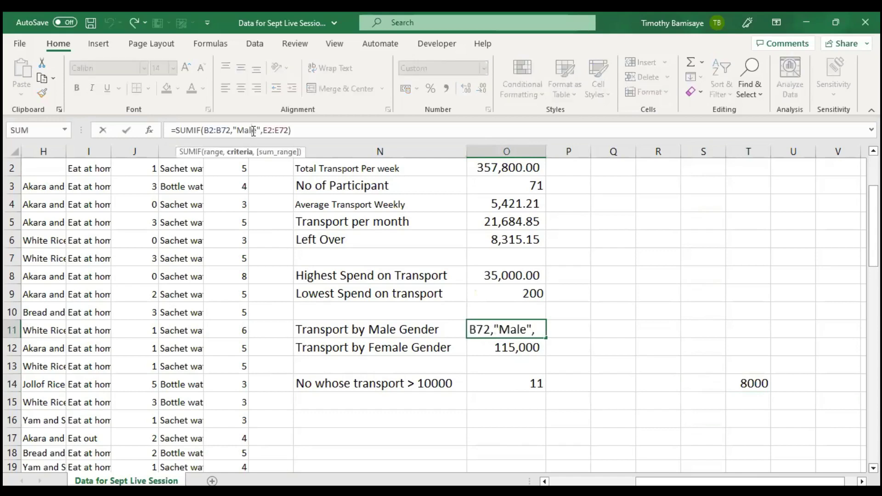
{"action": "key", "text": "Return"}
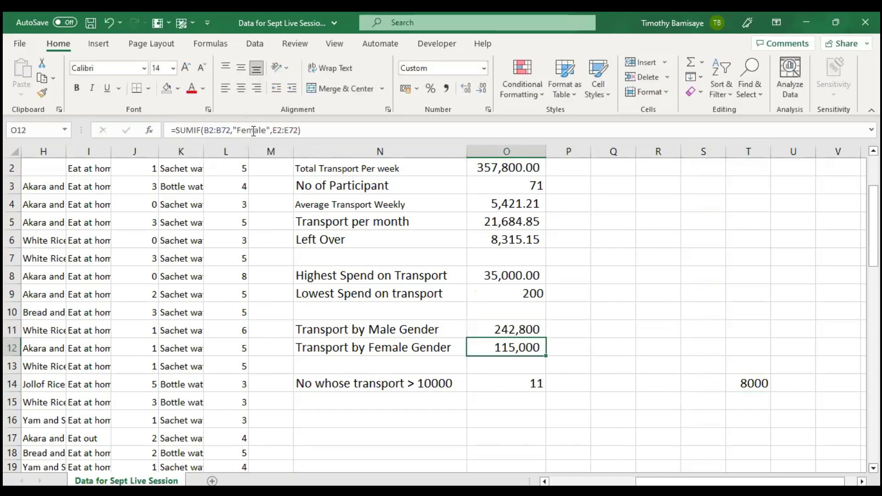
{"action": "key", "text": "Return"}
{"action": "key", "text": "Return"}
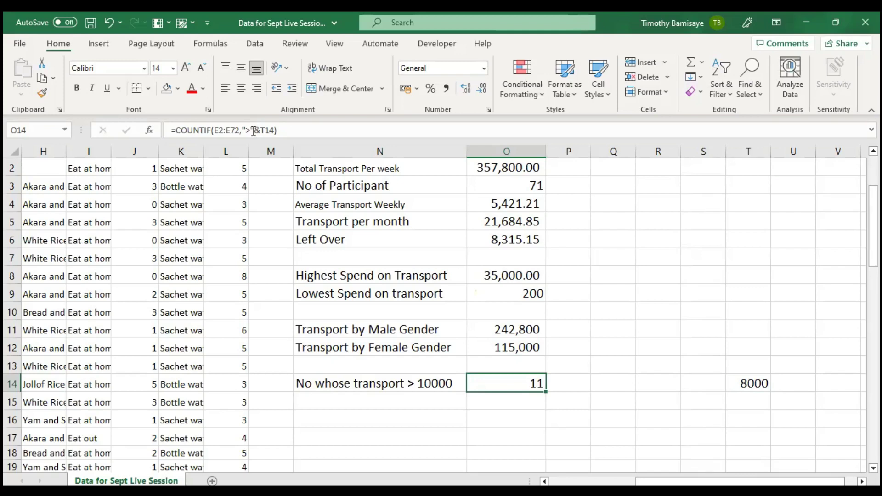
Set the COUNTIF threshold in T14 to 1000.
{"action": "key", "text": "Right"}
{"action": "key", "text": "Right"}
{"action": "key", "text": "Right"}
{"action": "key", "text": "Right"}
{"action": "key", "text": "Right"}
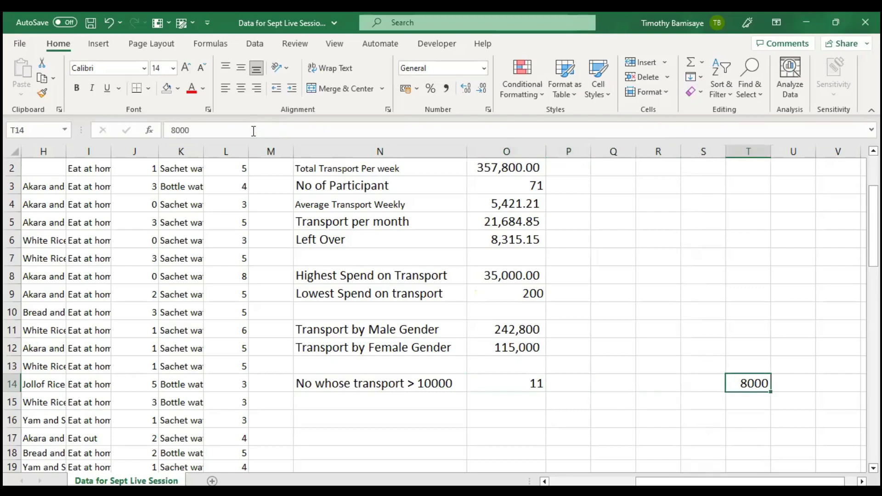
{"action": "type", "text": "1"}
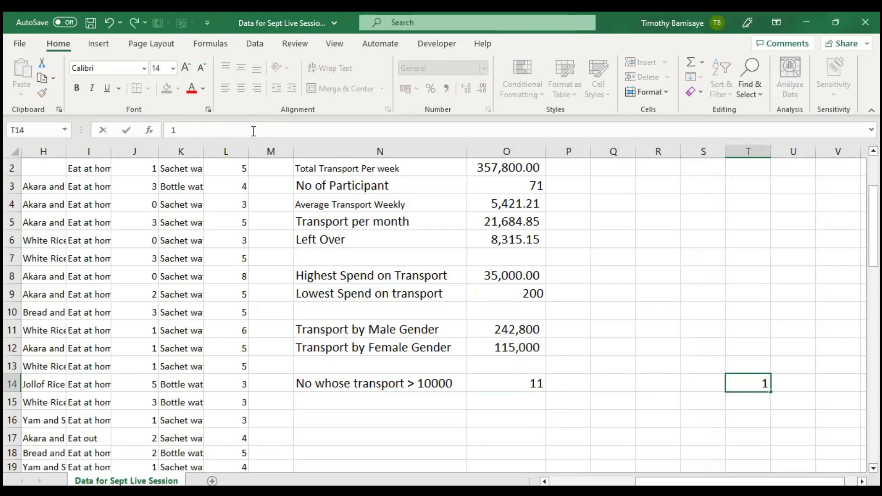
{"action": "type", "text": "000"}
{"action": "key", "text": "Return"}
{"action": "key", "text": "Up"}
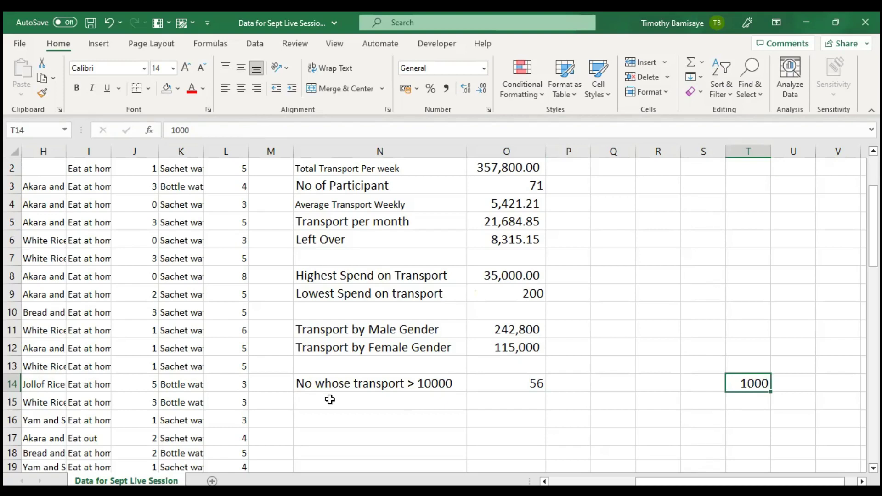
{"action": "key", "text": "Down"}
{"action": "key", "text": "Left"}
{"action": "key", "text": "Left"}
{"action": "key", "text": "Left"}
{"action": "key", "text": "Left"}
{"action": "key", "text": "Left"}
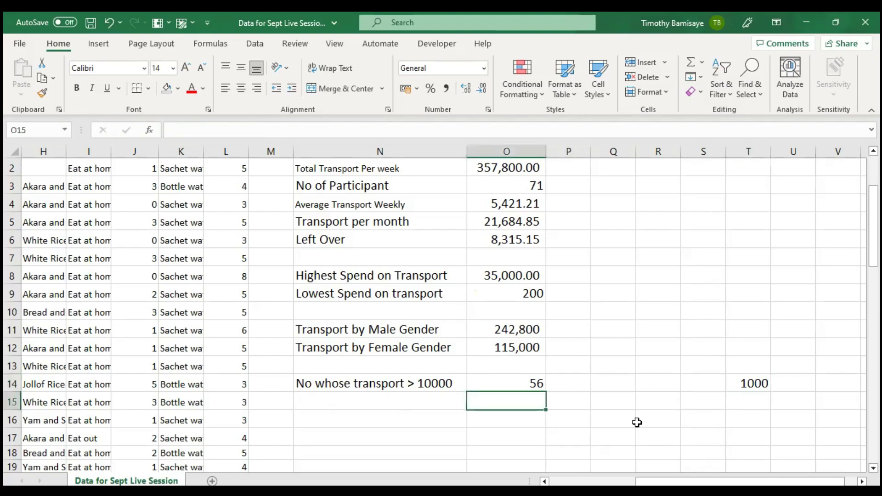
{"action": "type", "text": "="}
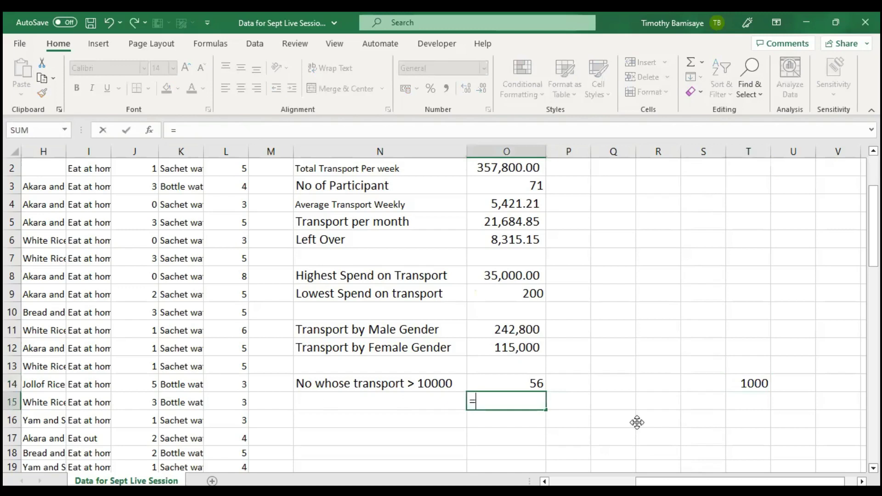
{"action": "type", "text": "aver"}
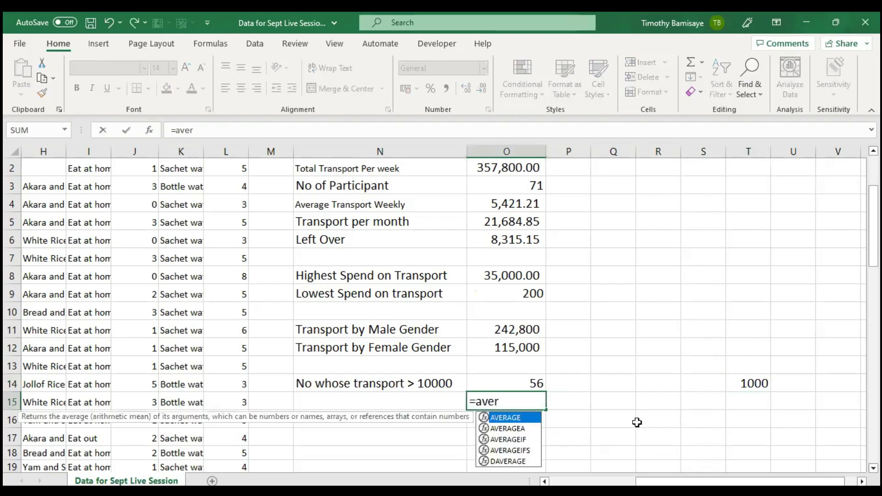
{"action": "key", "text": "Down"}
{"action": "key", "text": "Down"}
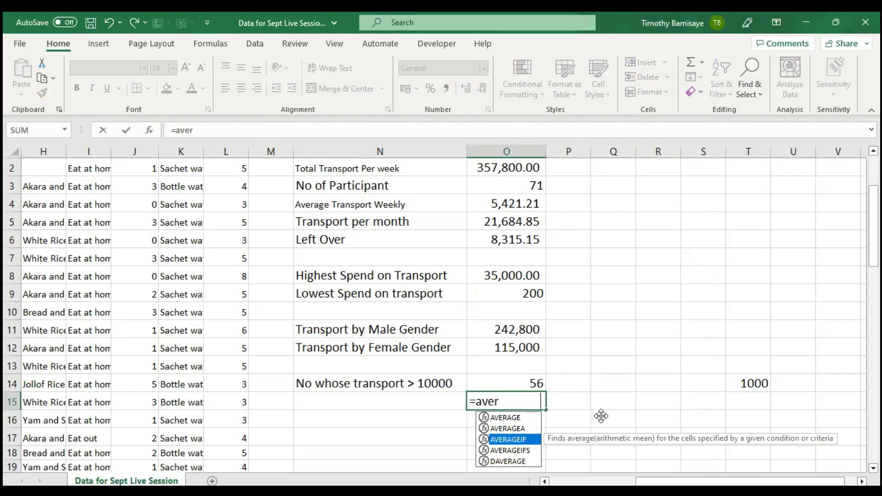
{"action": "key", "text": "Tab"}
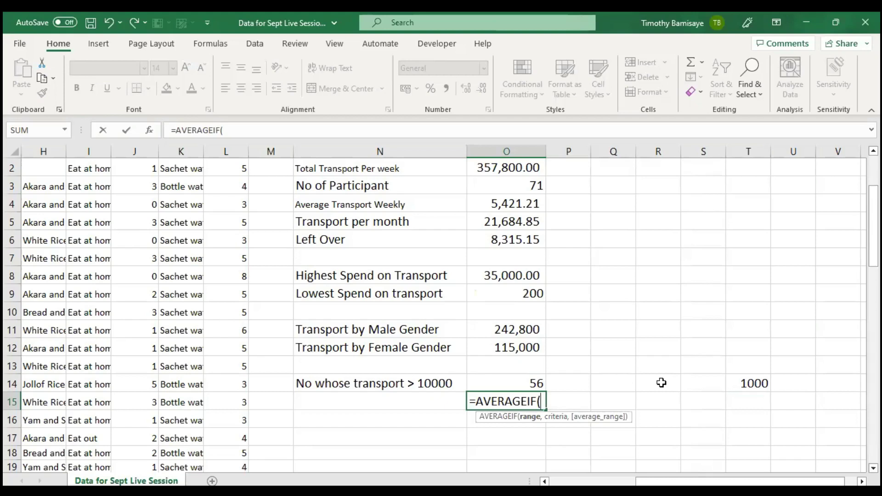
{"action": "key", "text": "Escape"}
{"action": "key", "text": "Down"}
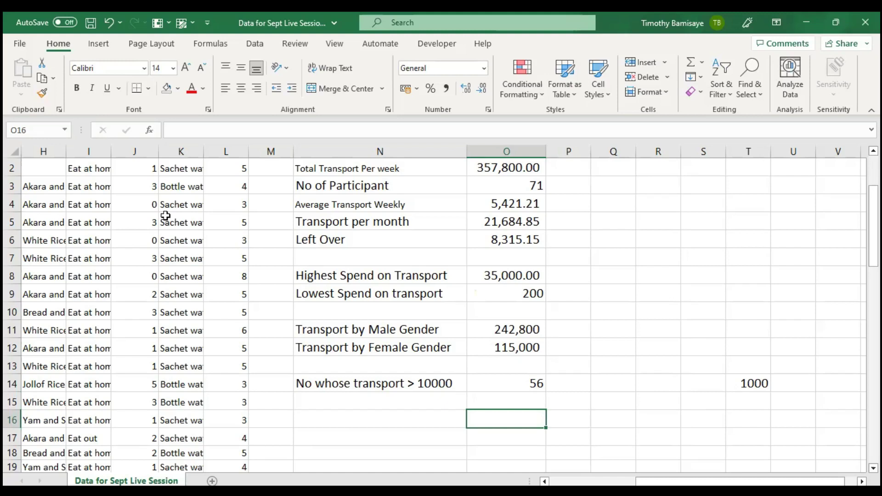
{"action": "left_click", "coordinate": [176, 189]}
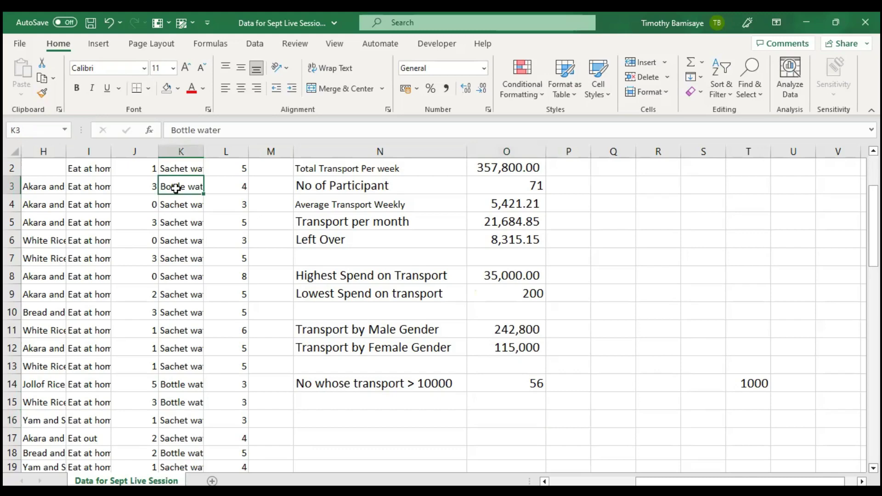
{"action": "scroll", "coordinate": [176, 189], "scroll_direction": "left", "scroll_amount": 3}
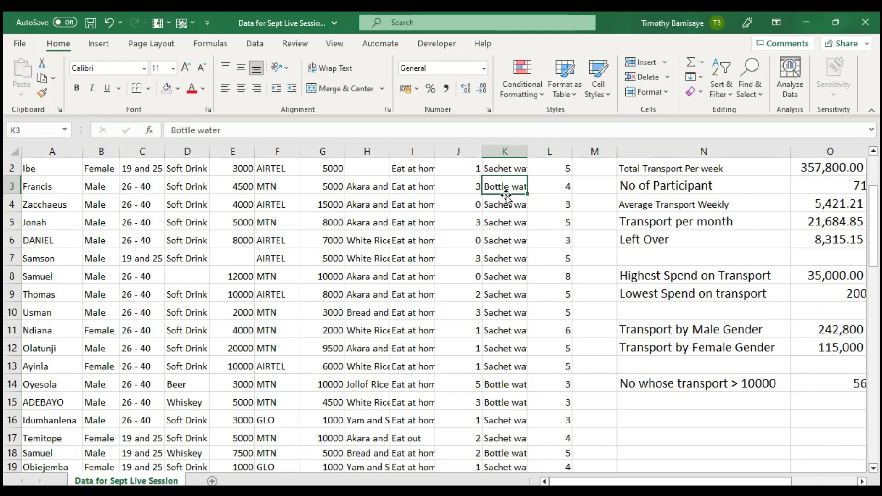
{"action": "left_click", "coordinate": [664, 409]}
{"action": "type", "text": "="}
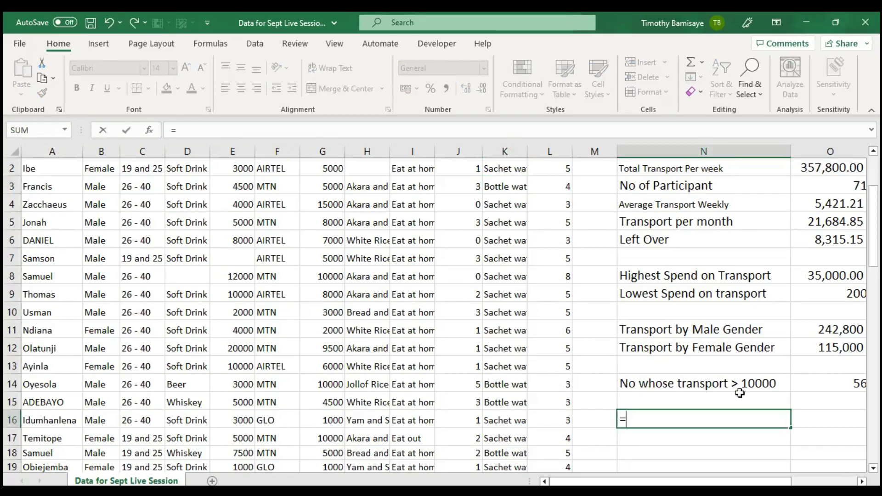
{"action": "key", "text": "Escape"}
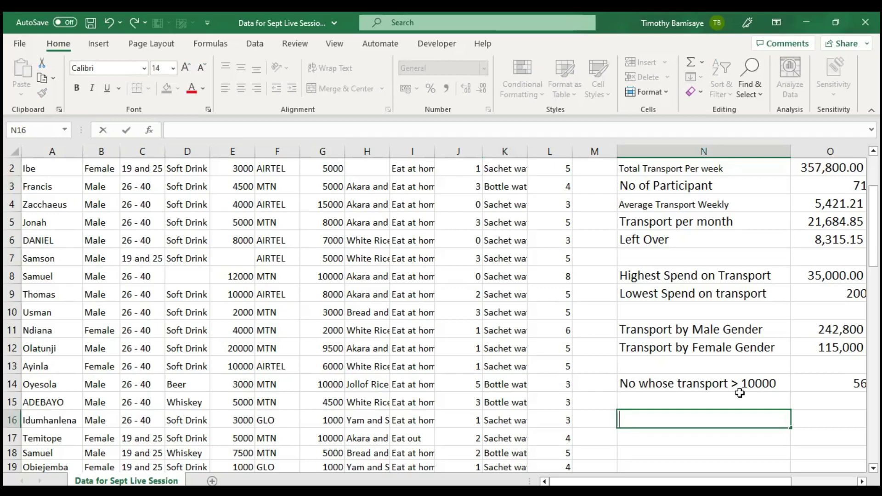
{"action": "type", "text": "count"}
{"action": "key", "text": "BackSpace"}
{"action": "key", "text": "BackSpace"}
{"action": "key", "text": "BackSpace"}
{"action": "key", "text": "BackSpace"}
{"action": "key", "text": "BackSpace"}
Start a COUNTIFS formula in cell N16.
{"action": "type", "text": "=c"}
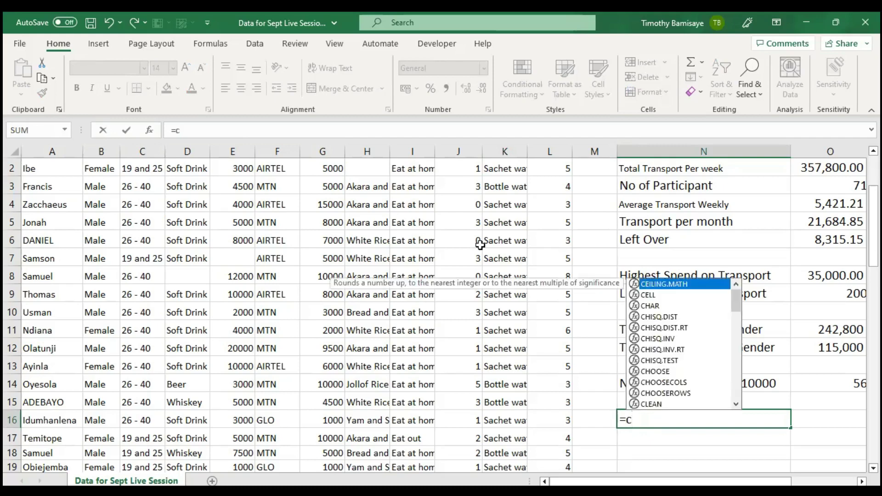
{"action": "type", "text": "oun"}
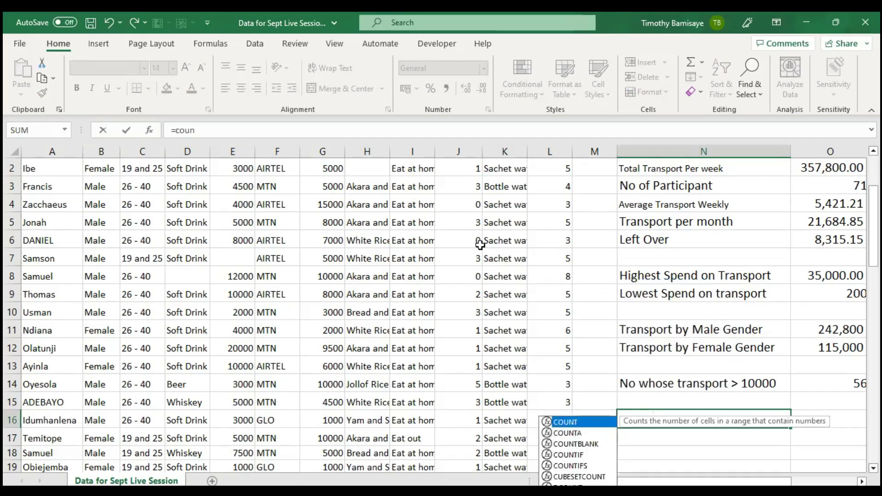
{"action": "key", "text": "Escape"}
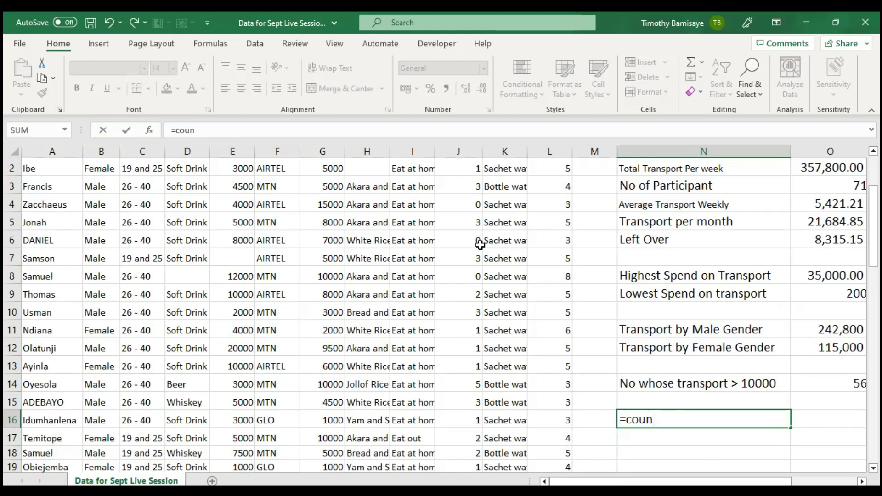
{"action": "key", "text": "BackSpace"}
{"action": "key", "text": "BackSpace"}
{"action": "key", "text": "BackSpace"}
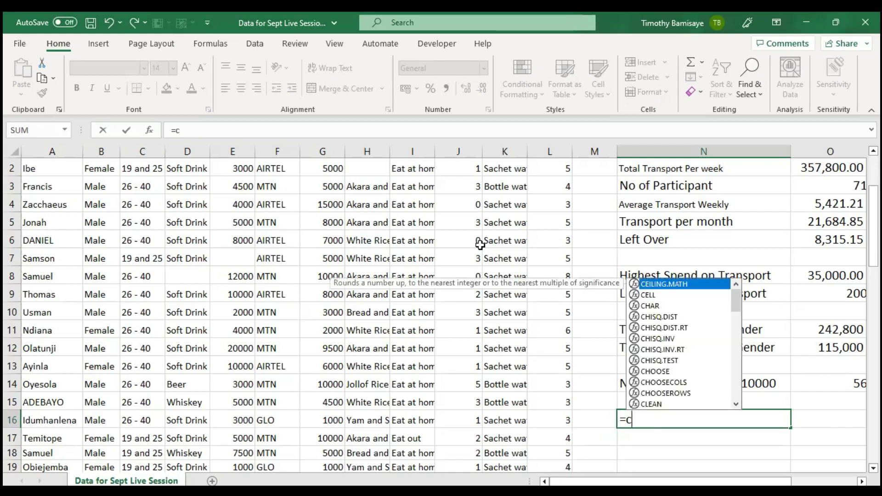
{"action": "type", "text": "ount"}
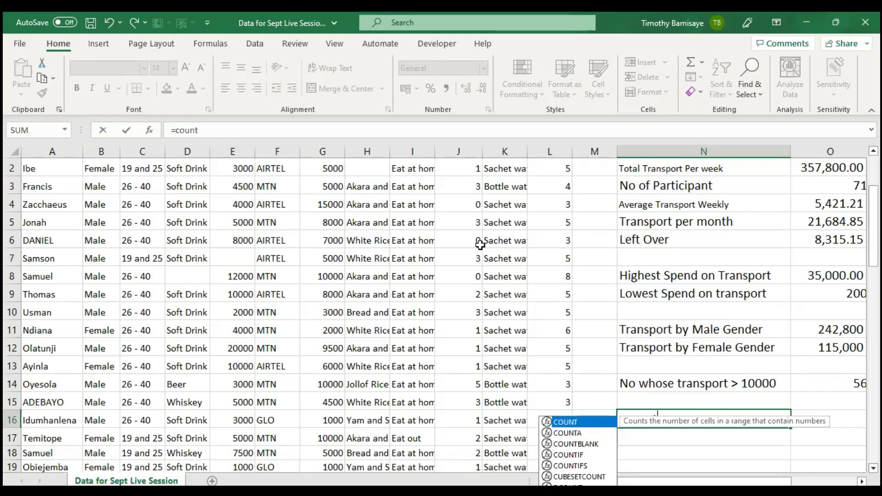
{"action": "key", "text": "Down"}
{"action": "key", "text": "Down"}
{"action": "key", "text": "Down"}
{"action": "key", "text": "Down"}
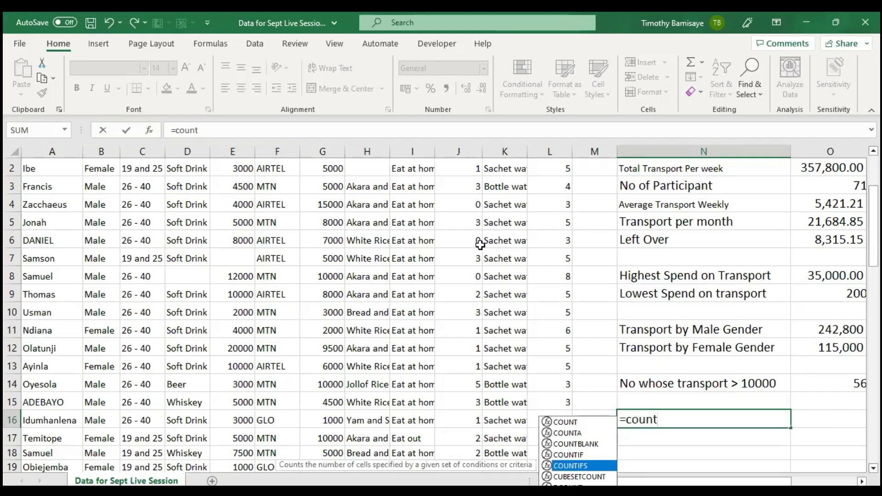
{"action": "key", "text": "Tab"}
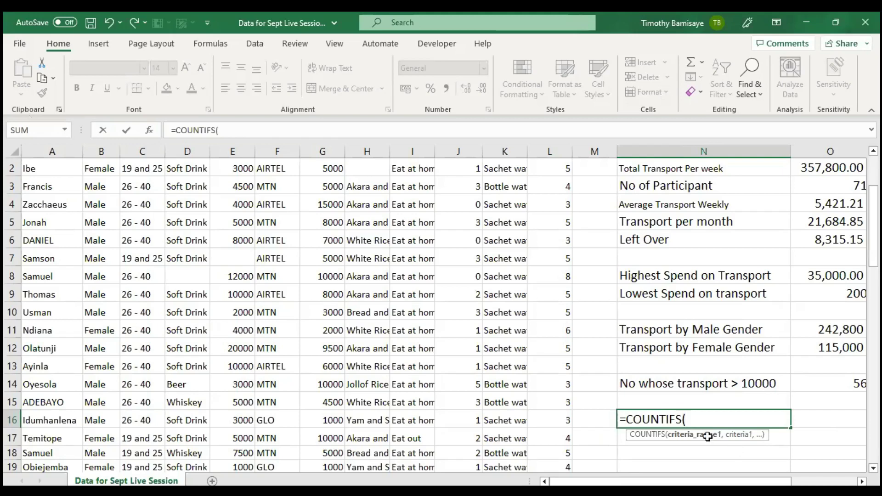
Add the gender range B2:B72 with the criterion "Male" as the formula's first condition.
{"action": "left_click", "coordinate": [93, 169]}
{"action": "key", "text": "ctrl+shift+Down"}
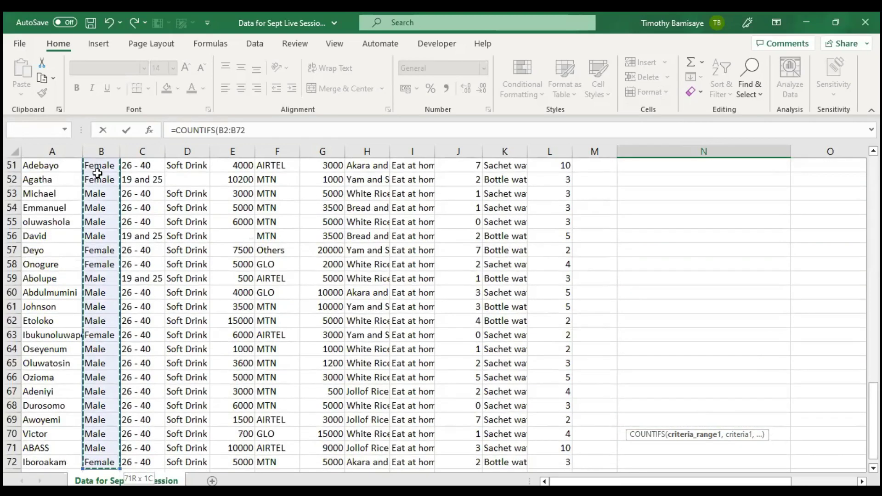
{"action": "type", "text": ","}
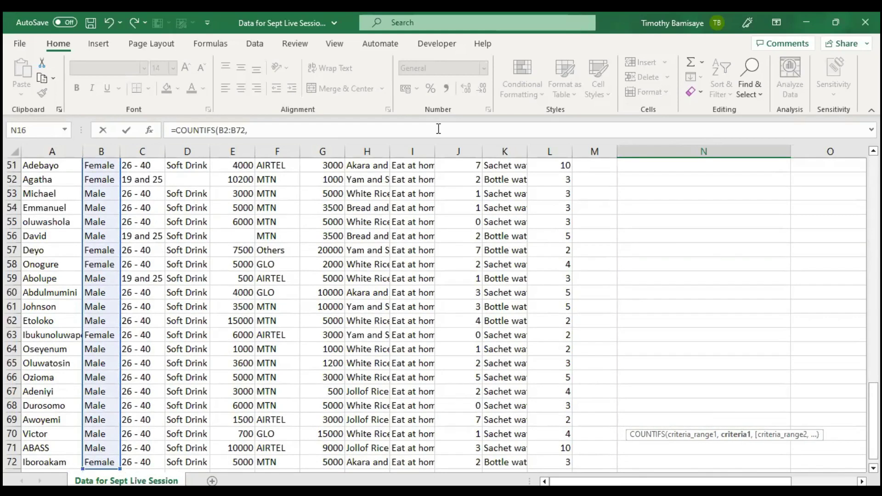
{"action": "type", "text": "\""}
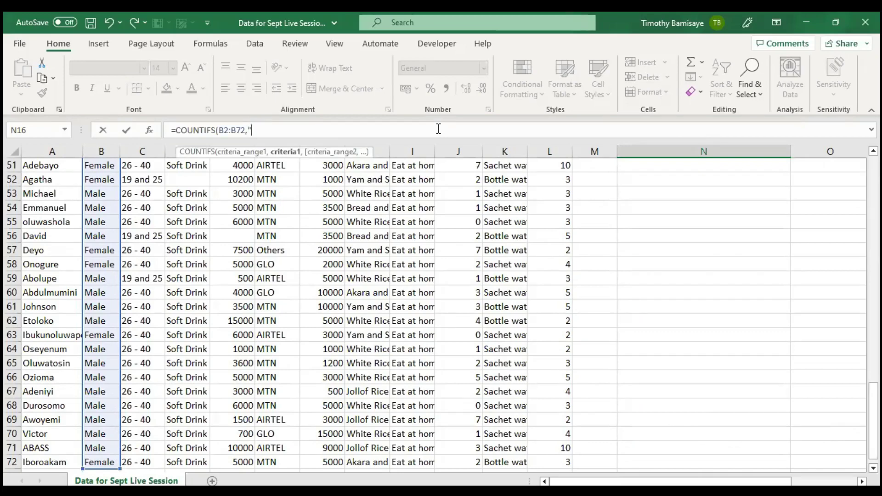
{"action": "type", "text": "Male\","}
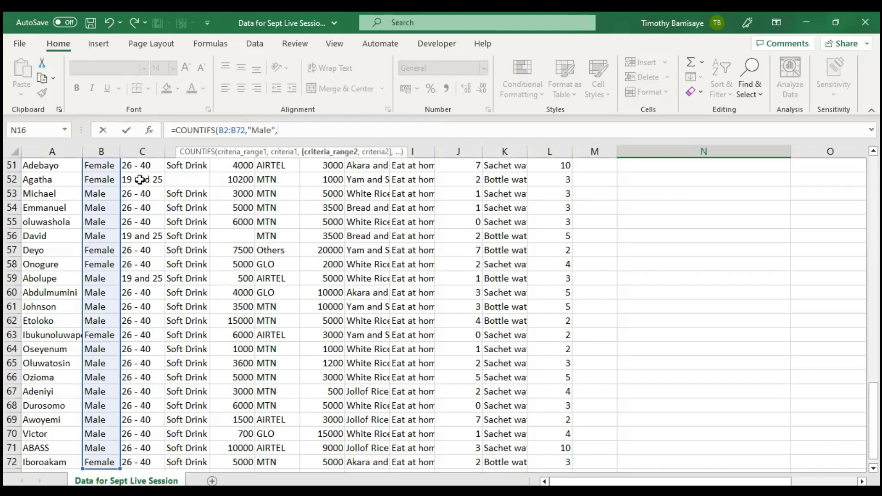
Add the age range C2:C72 with cell C54 as its criterion, and complete the COUNTIFS formula.
{"action": "type", "text": "C2:c"}
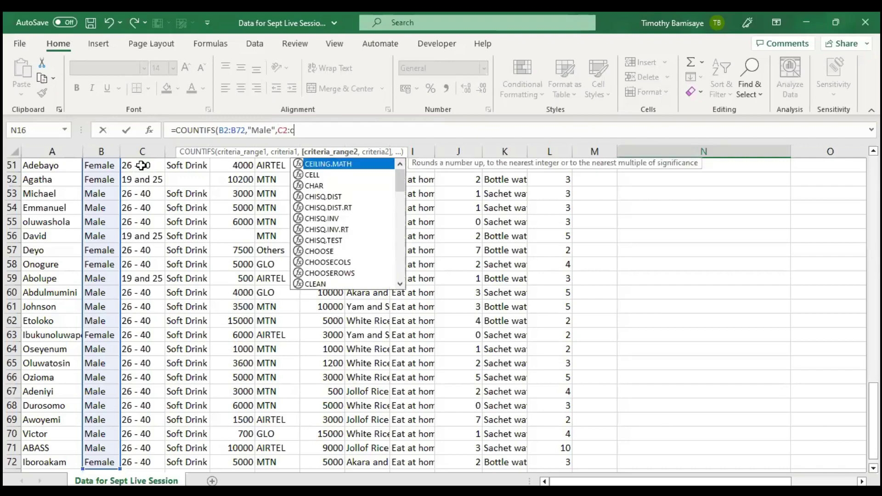
{"action": "type", "text": "72"}
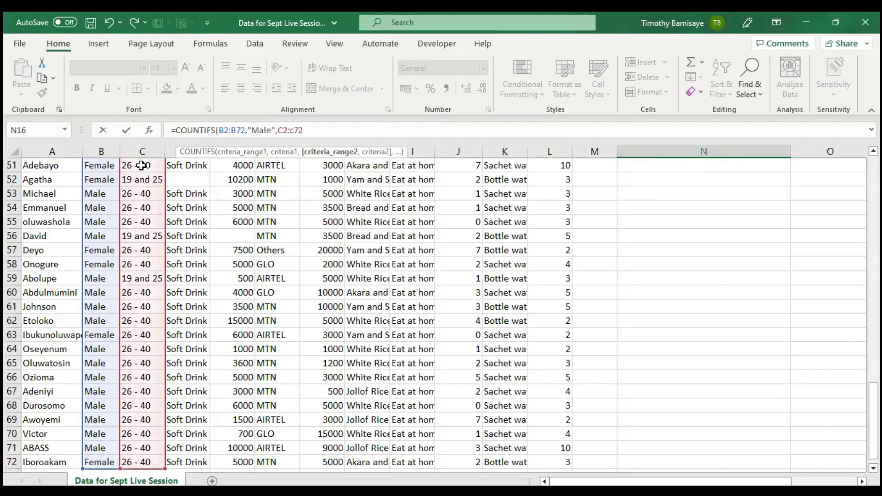
{"action": "type", "text": ","}
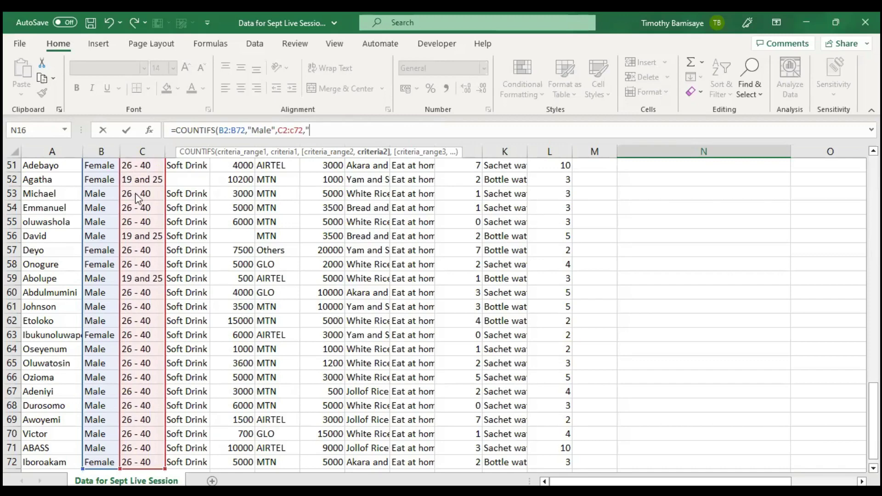
{"action": "key", "text": "Return"}
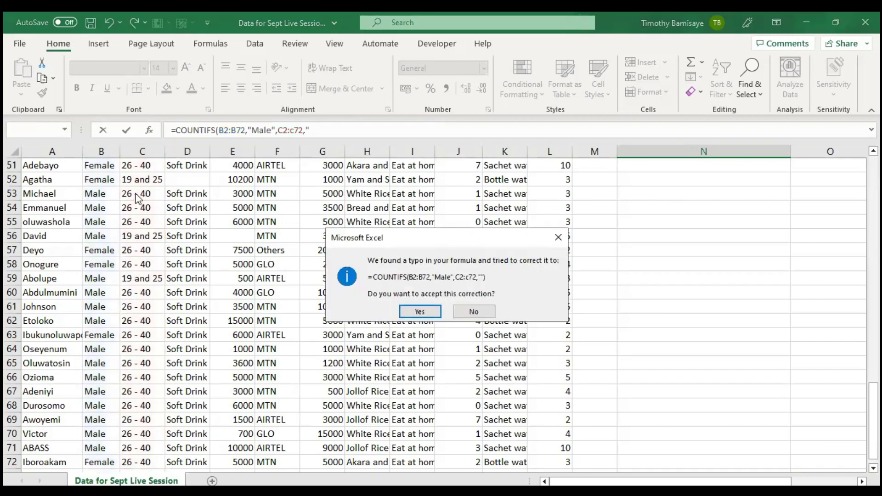
{"action": "key", "text": "Escape"}
{"action": "key", "text": "Return"}
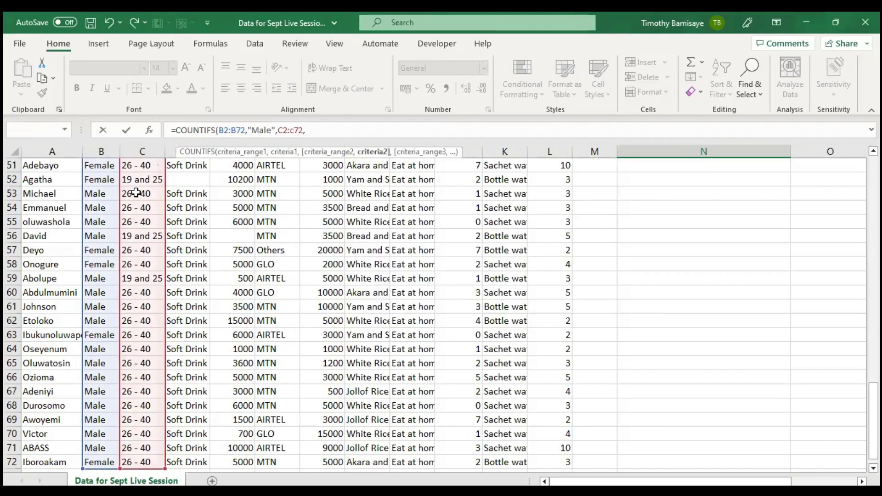
{"action": "key", "text": "BackSpace"}
{"action": "type", "text": "\""}
{"action": "key", "text": "BackSpace"}
{"action": "left_click", "coordinate": [145, 208]}
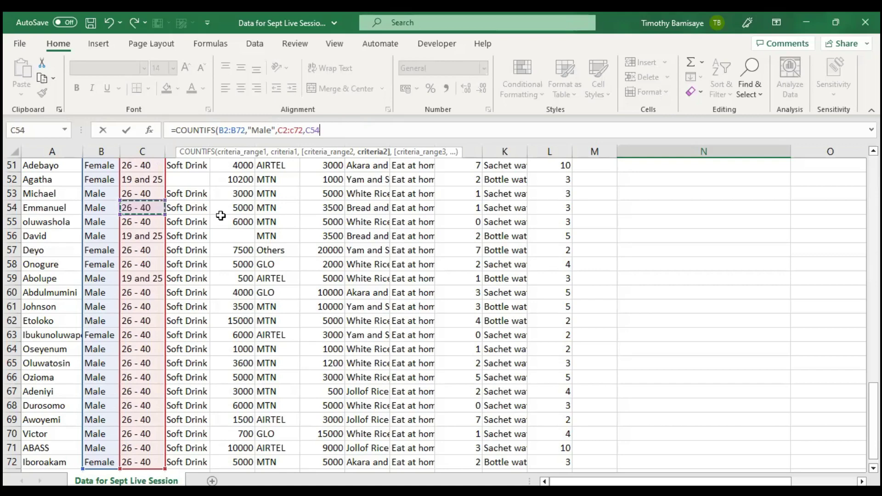
{"action": "type", "text": ")"}
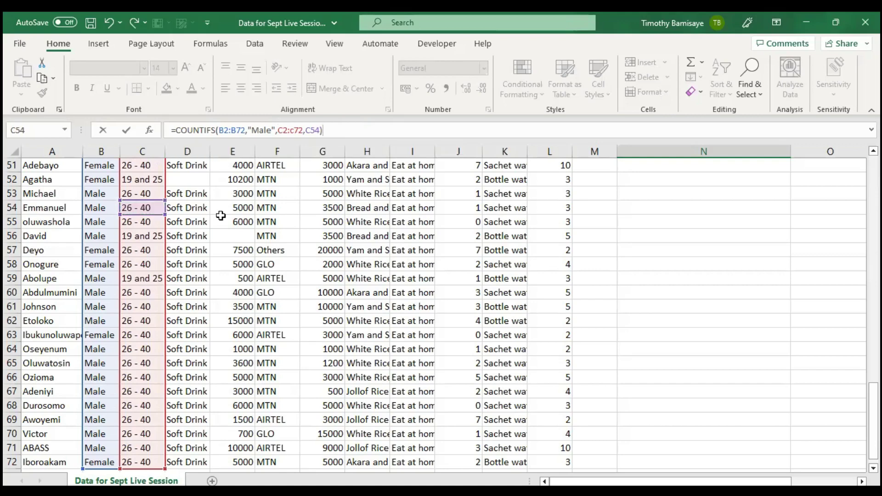
{"action": "key", "text": "Return"}
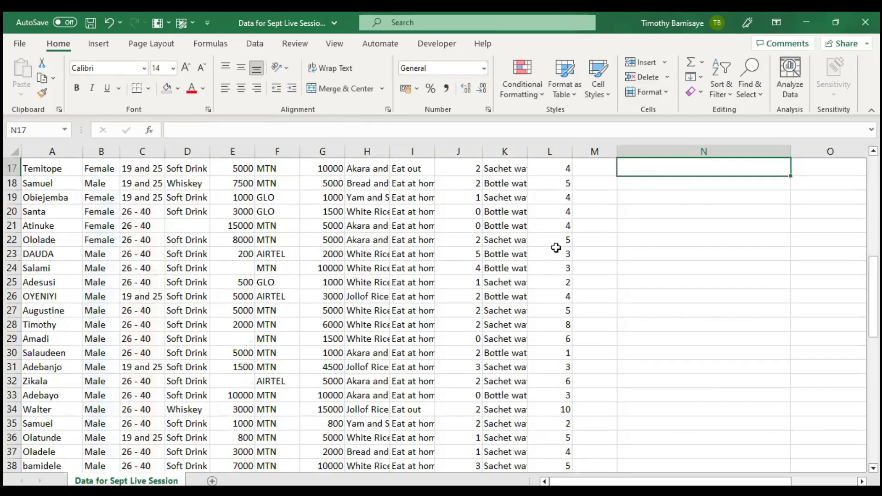
{"action": "scroll", "coordinate": [556, 248], "scroll_direction": "up", "scroll_amount": 2}
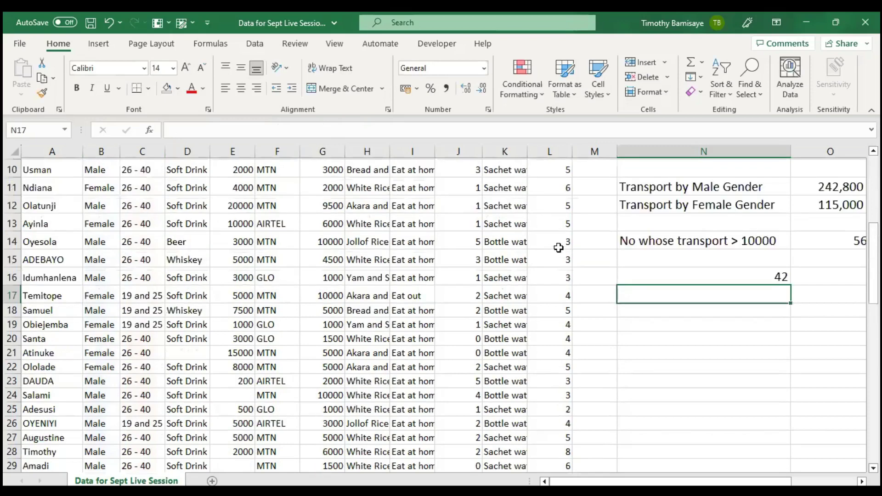
{"action": "left_click", "coordinate": [728, 280]}
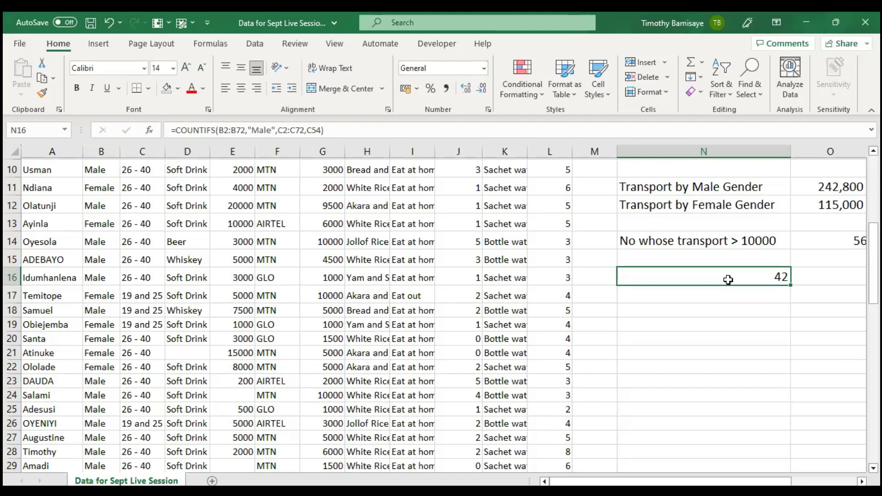
{"action": "key", "text": "ctrl+c"}
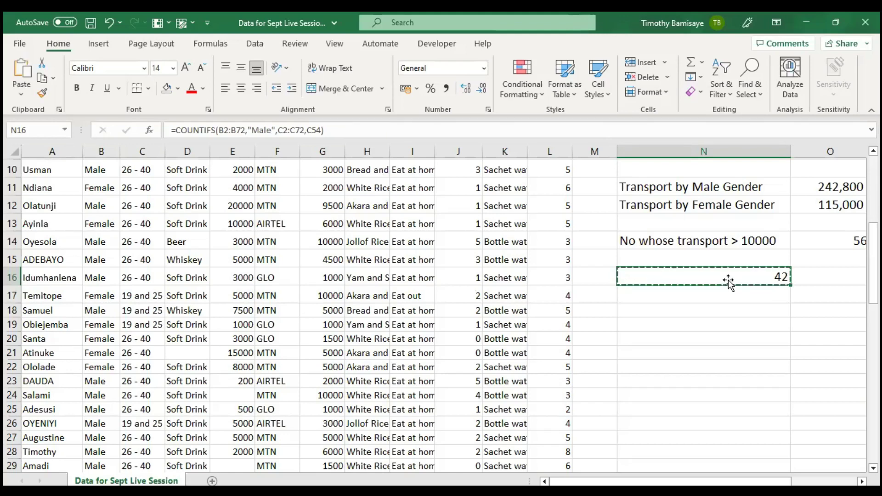
{"action": "key", "text": "Right"}
{"action": "type", "text": "v"}
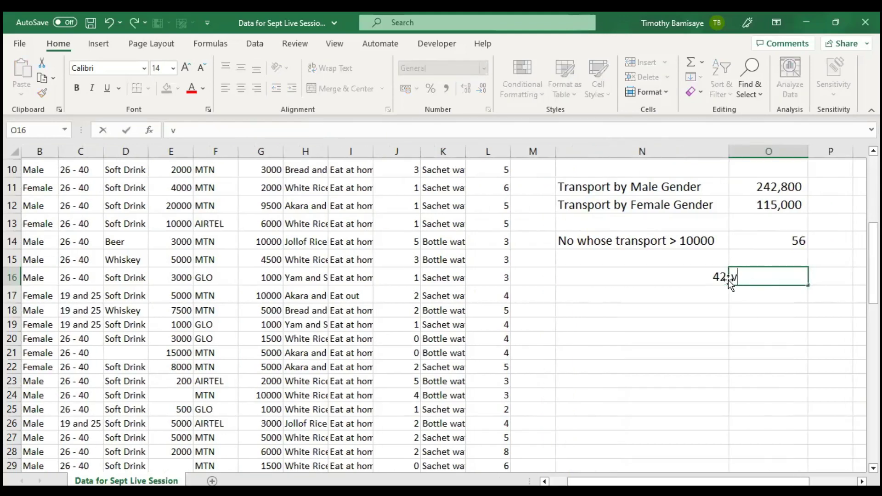
{"action": "key", "text": "Escape"}
{"action": "key", "text": "Left"}
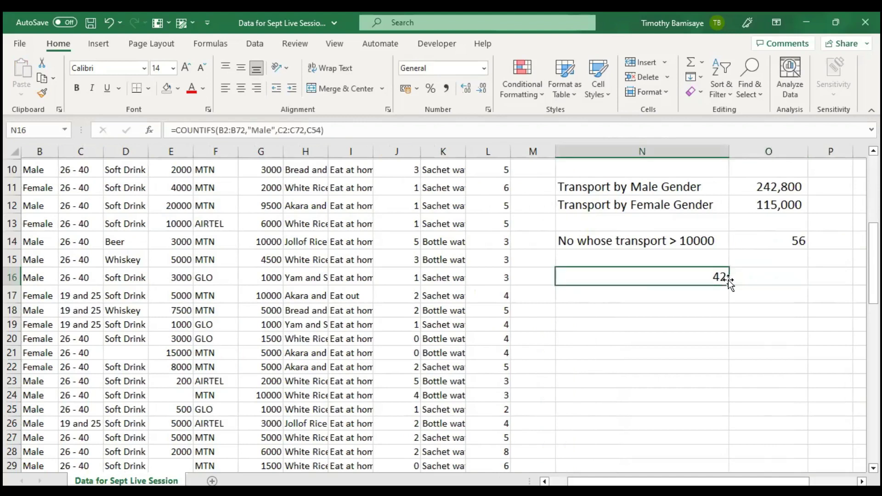
Move the COUNTIFS formula from N16 to O16, keeping its references as they are.
{"action": "key", "text": "ctrl+c"}
{"action": "key", "text": "Right"}
{"action": "key", "text": "ctrl+v"}
Label cell N16 "Count Male who are aged between 26 and 40".
{"action": "left_click", "coordinate": [665, 274]}
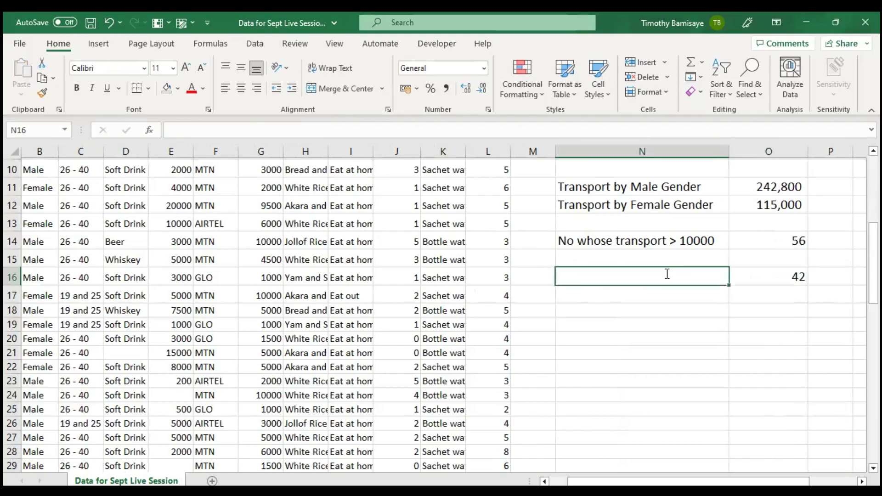
{"action": "type", "text": "Count a"}
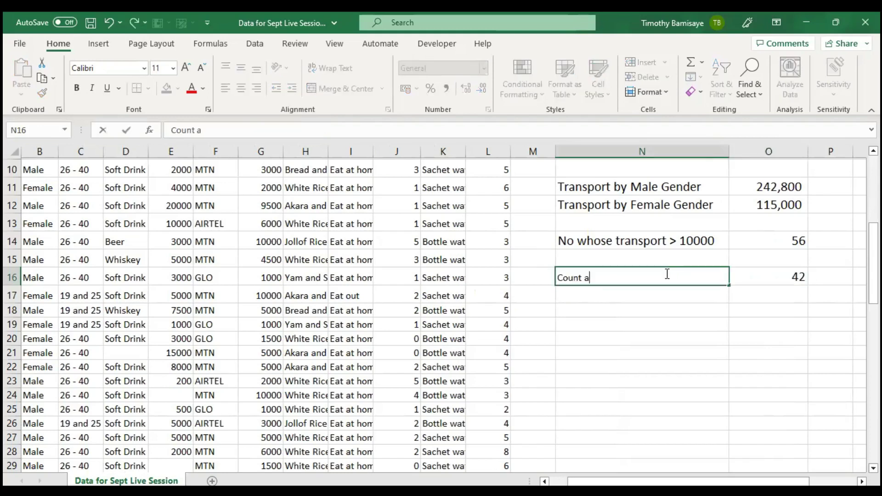
{"action": "key", "text": "BackSpace"}
{"action": "key", "text": "BackSpace"}
{"action": "type", "text": "Male and"}
{"action": "left_click", "coordinate": [197, 130]}
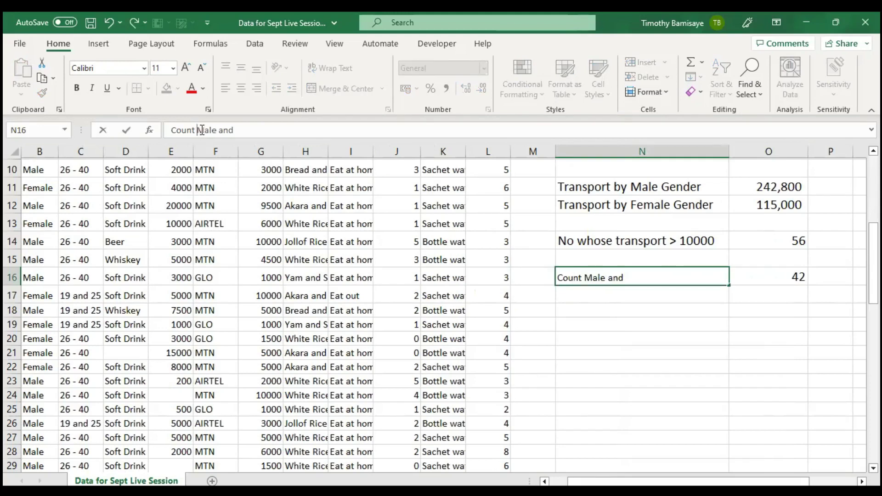
{"action": "double_click", "coordinate": [254, 131]}
{"action": "type", "text": "who are aged"}
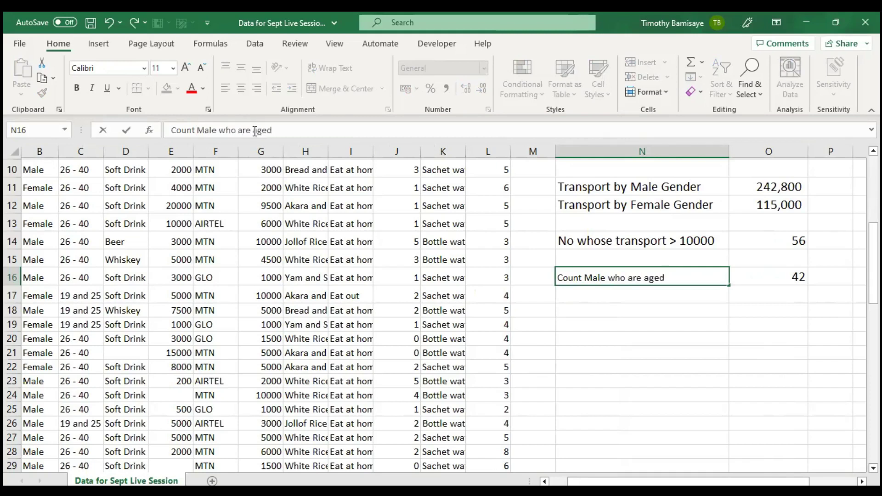
{"action": "type", "text": " be"}
{"action": "type", "text": "weem"}
{"action": "key", "text": "BackSpace"}
{"action": "key", "text": "BackSpace"}
{"action": "type", "text": "n 26 and"}
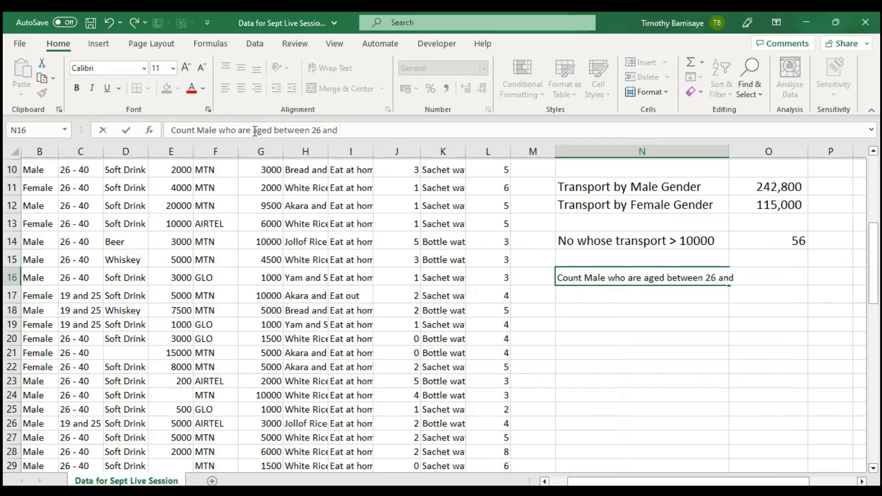
{"action": "type", "text": " 40"}
{"action": "key", "text": "Return"}
AutoFit the width of column N to the label in N16.
{"action": "key", "text": "Up"}
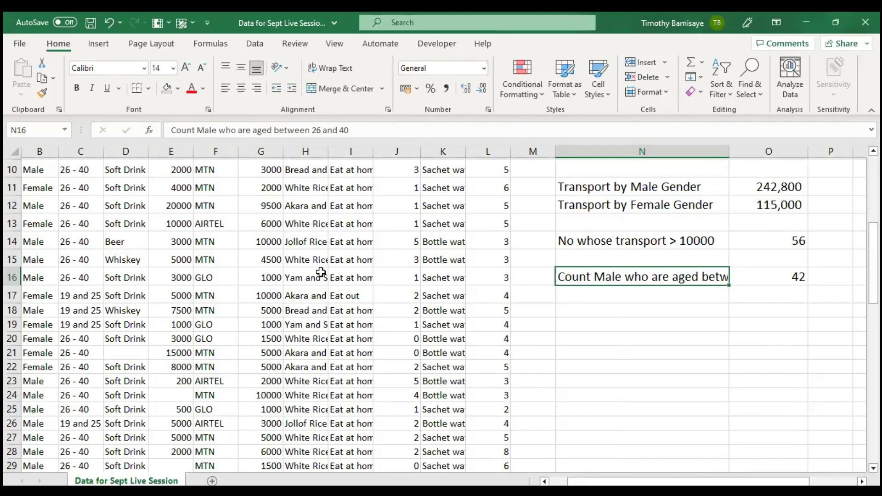
{"action": "key", "text": "alt+h"}
{"action": "key", "text": "o"}
{"action": "key", "text": "i"}
{"action": "scroll", "coordinate": [320, 273], "scroll_direction": "right", "scroll_amount": 2}
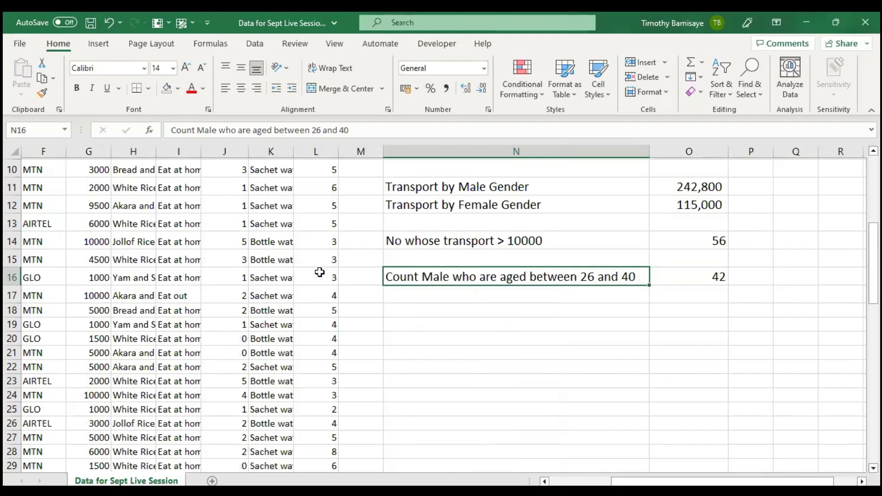
{"action": "key", "text": "Right"}
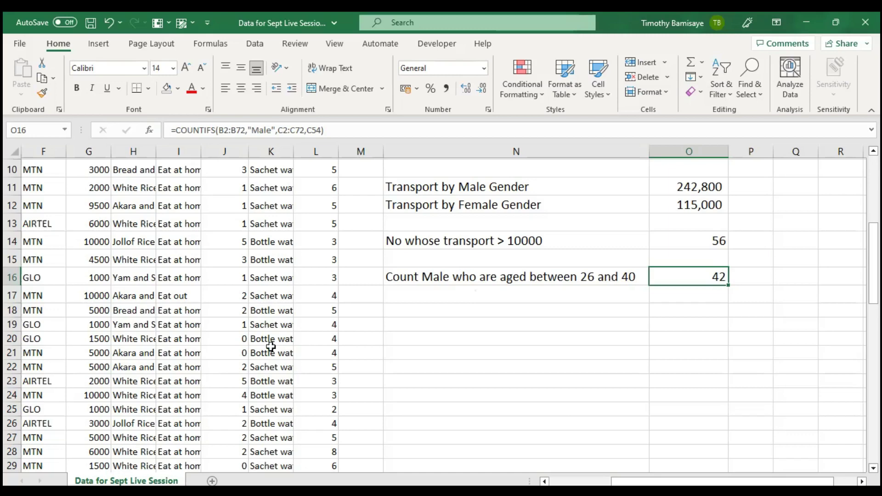
{"action": "scroll", "coordinate": [270, 347], "scroll_direction": "up", "scroll_amount": 3}
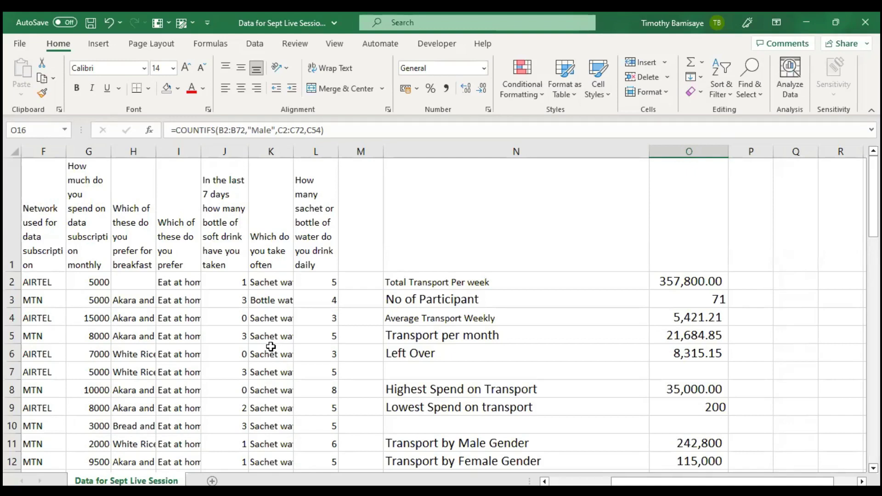
{"action": "scroll", "coordinate": [271, 347], "scroll_direction": "down", "scroll_amount": 4}
{"action": "scroll", "coordinate": [270, 347], "scroll_direction": "up", "scroll_amount": 2}
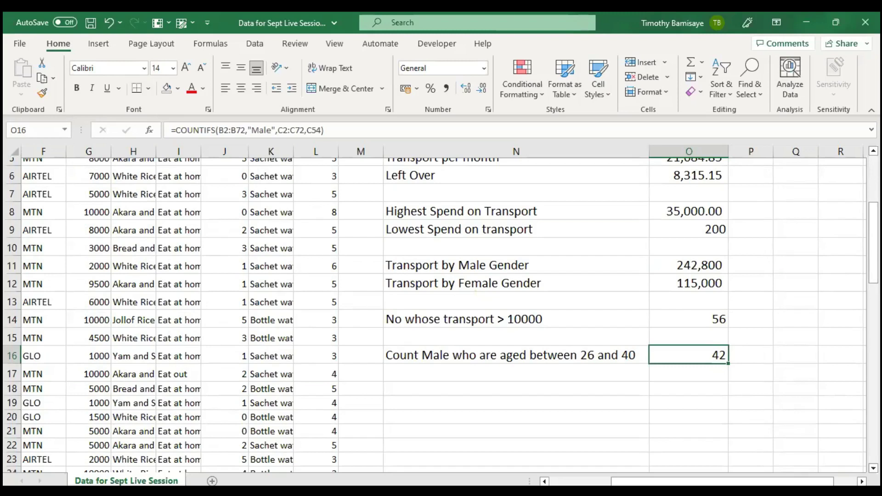
{"action": "left_click", "coordinate": [767, 412]}
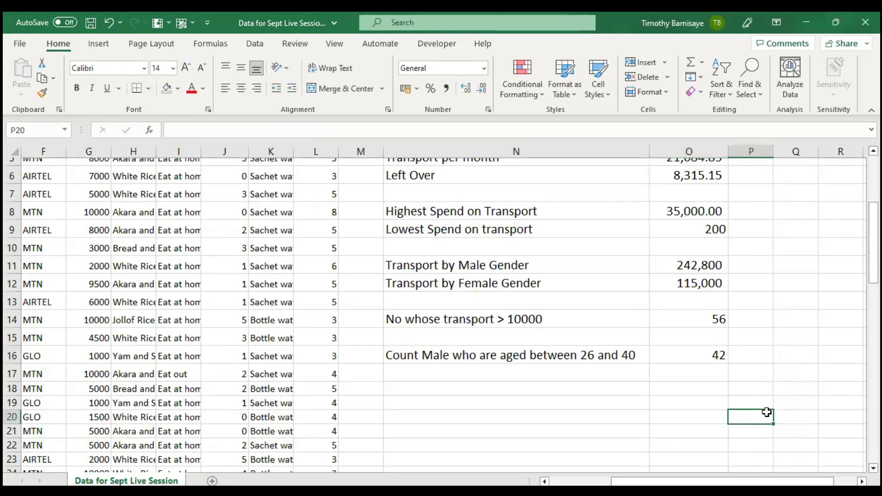